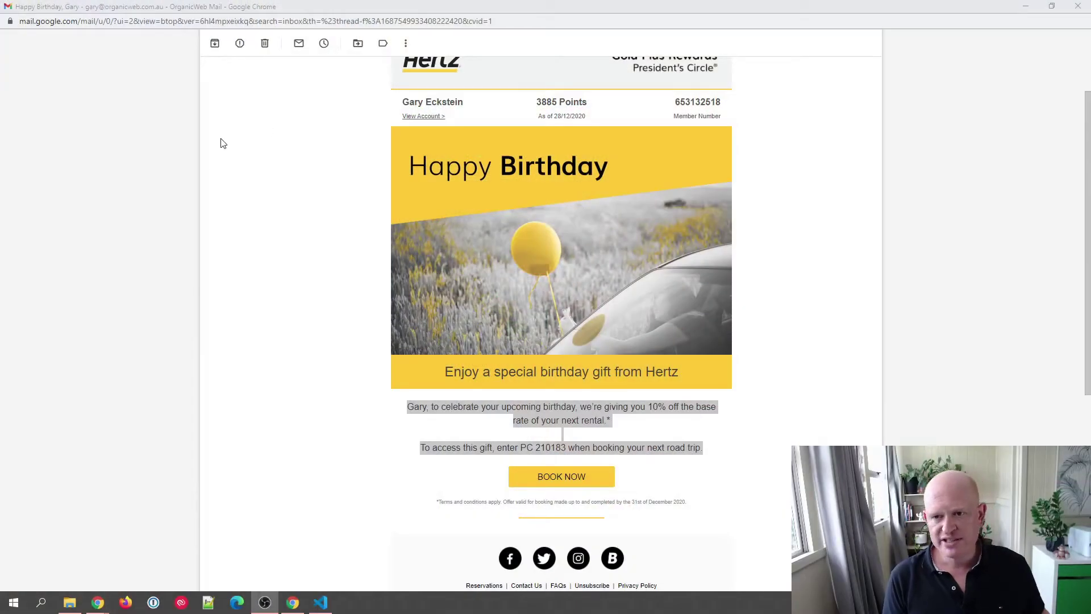
# Review the Hertz birthday email, including its member details and discount offer, and clear the text selection
pyautogui.scroll(2, 380, 170)
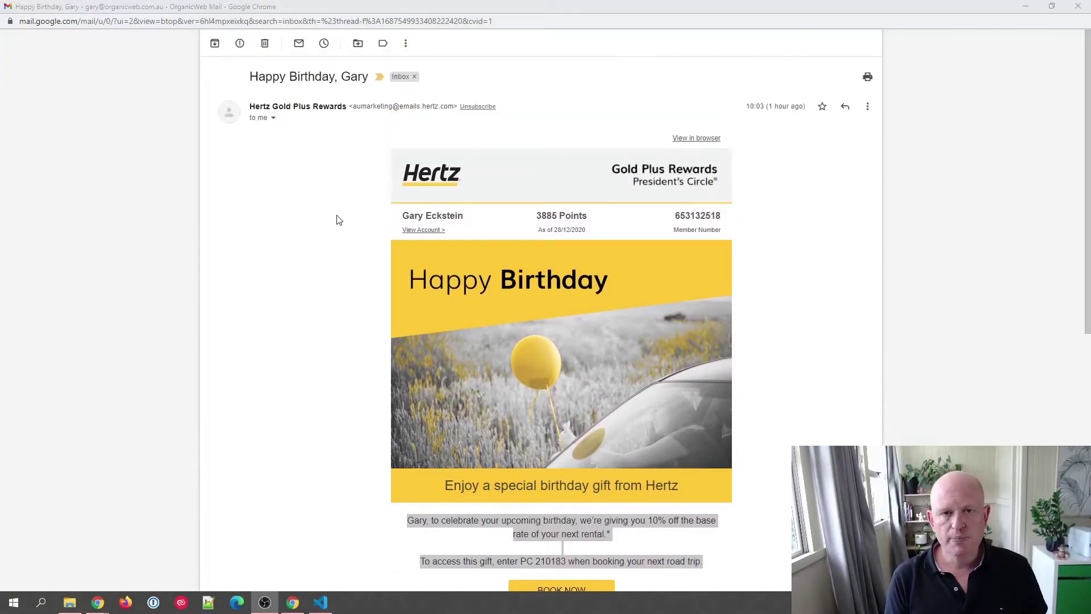
pyautogui.scroll(-1, 338, 220)
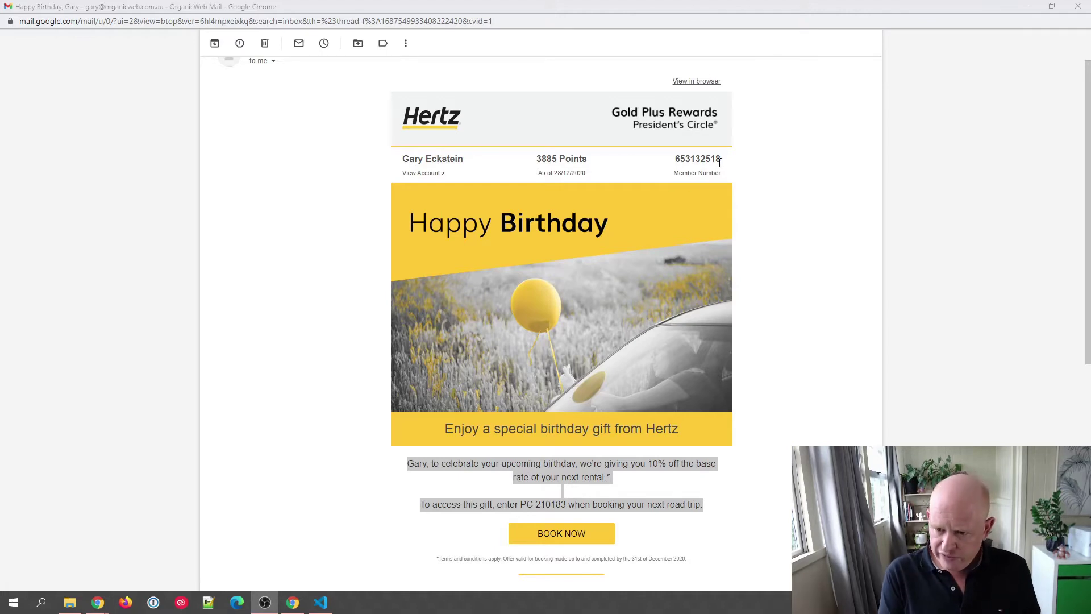
pyautogui.click(762, 439)
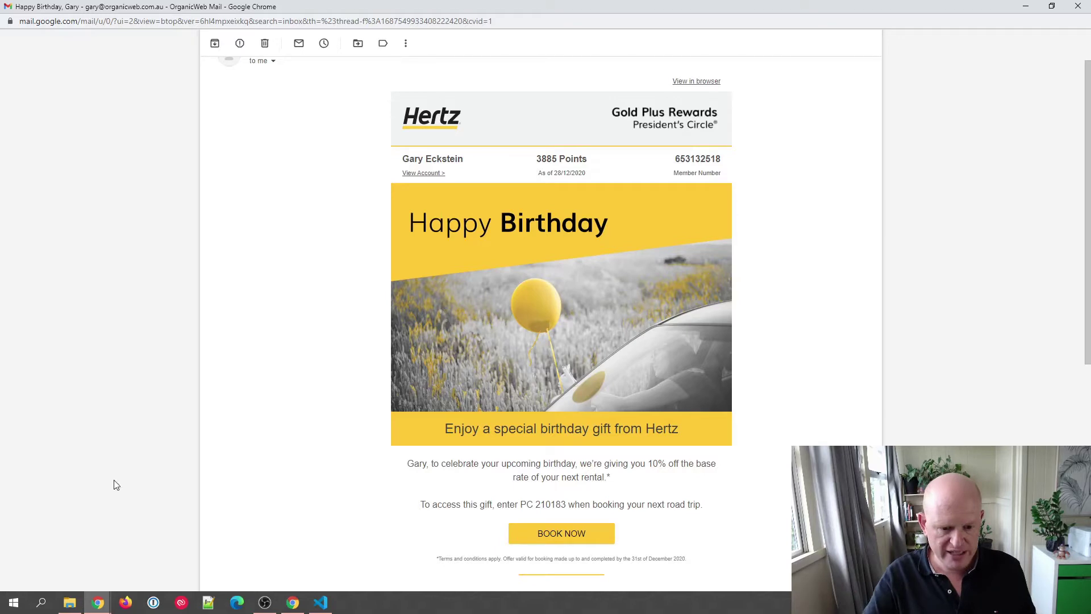
# Switch to Mailchimp and open the demo audience's contact list to examine its member number, birthday, points and tag columns
pyautogui.moveTo(95, 600)
pyautogui.click(93, 562)
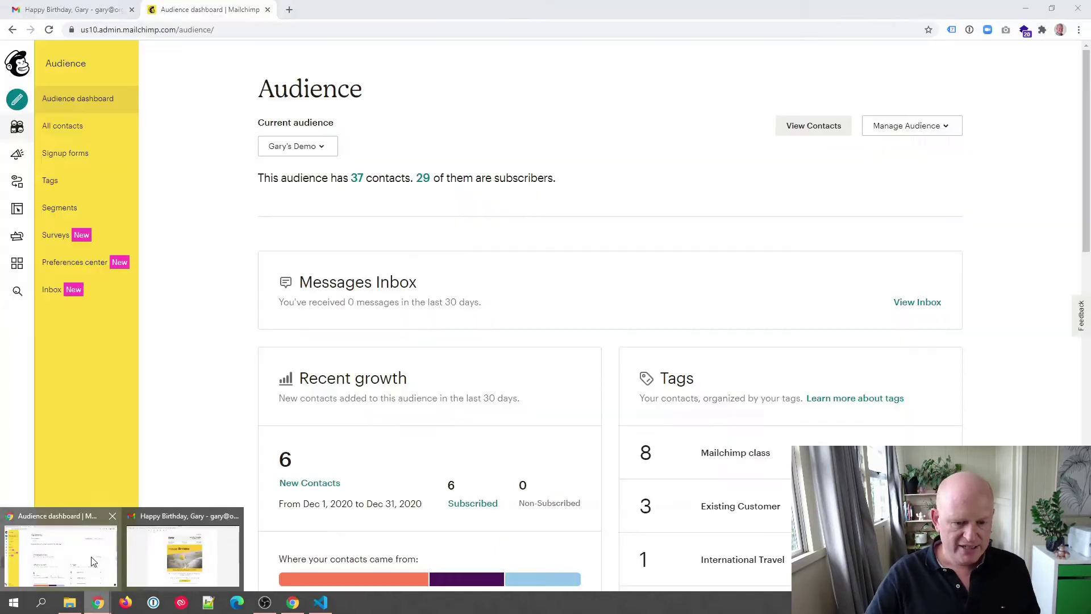
pyautogui.click(357, 179)
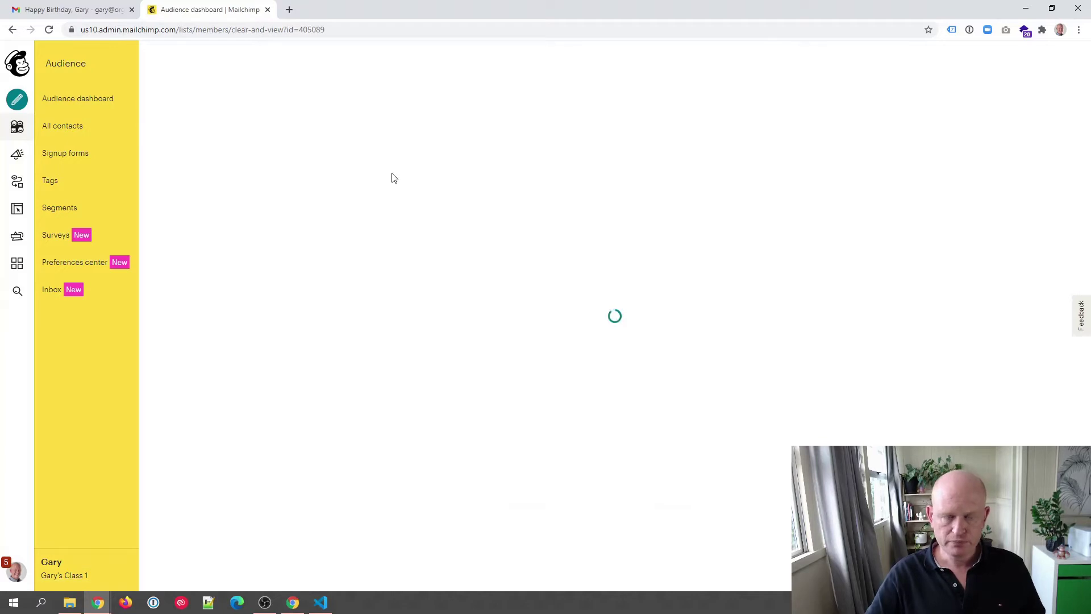
pyautogui.scroll(-1, 394, 178)
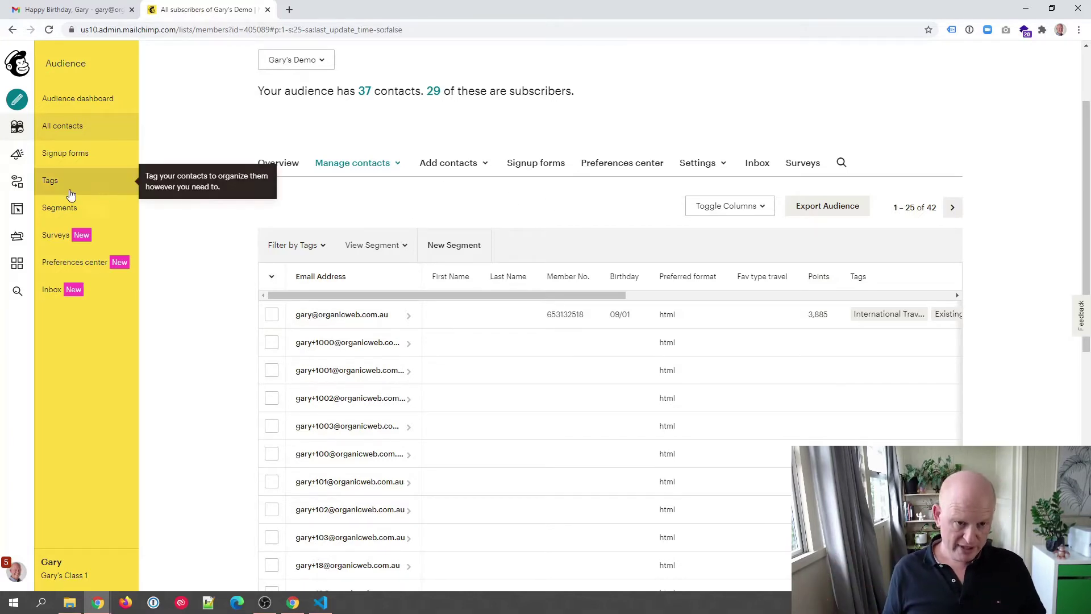
# Create a new customer journey named 0987 for the preselected demo audience and start building it
pyautogui.click(16, 185)
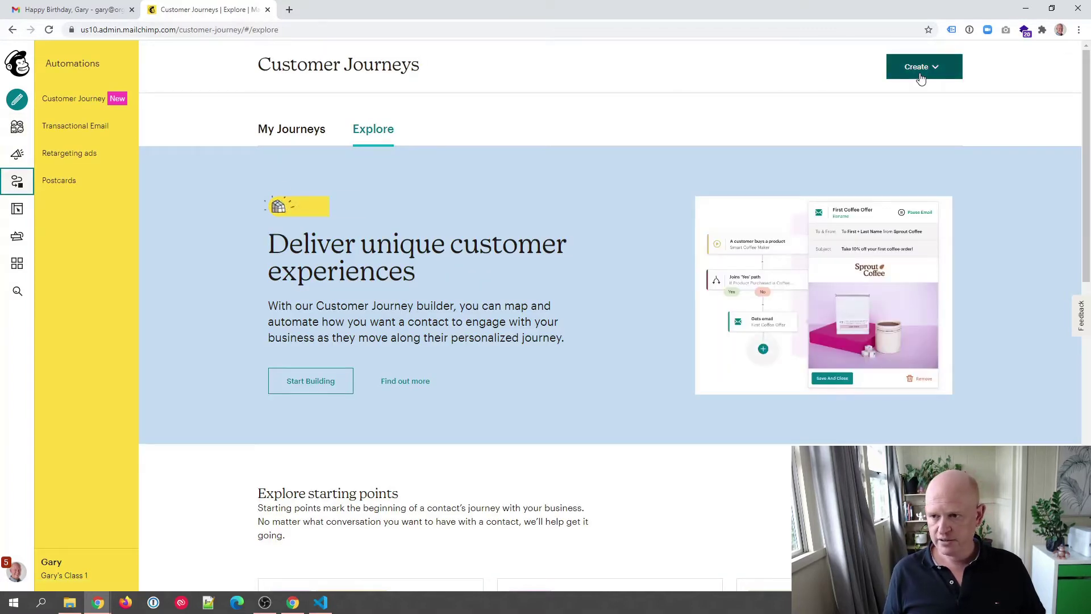
pyautogui.click(921, 77)
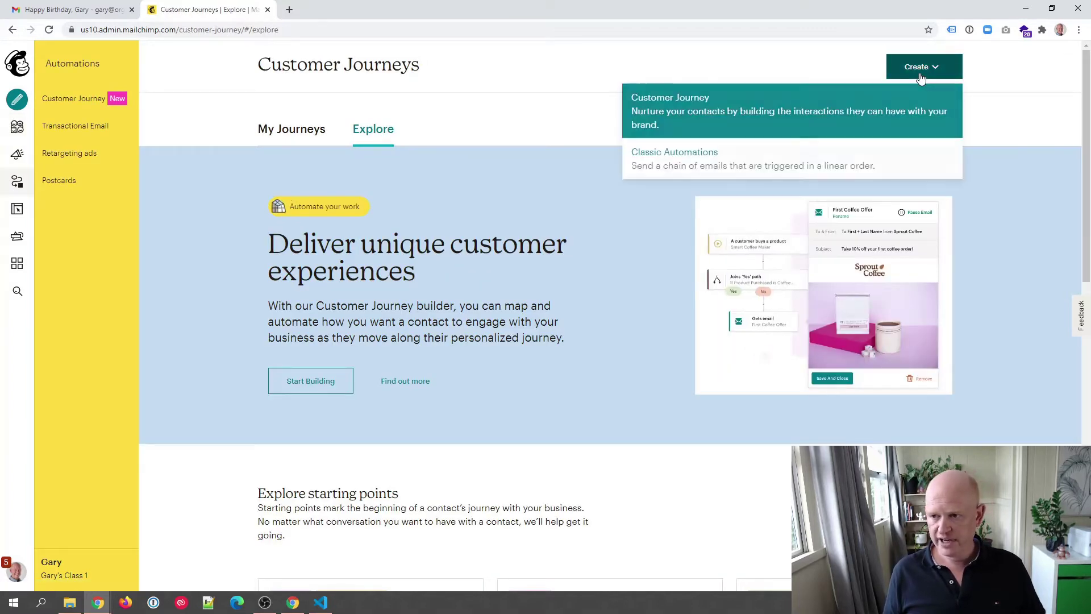
pyautogui.click(762, 117)
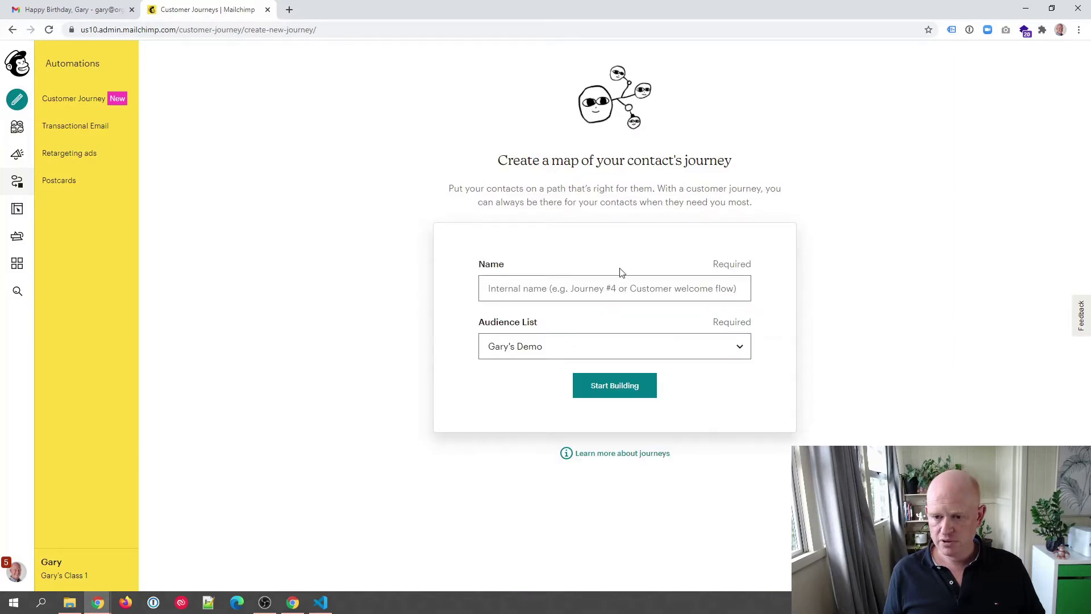
pyautogui.click(615, 290)
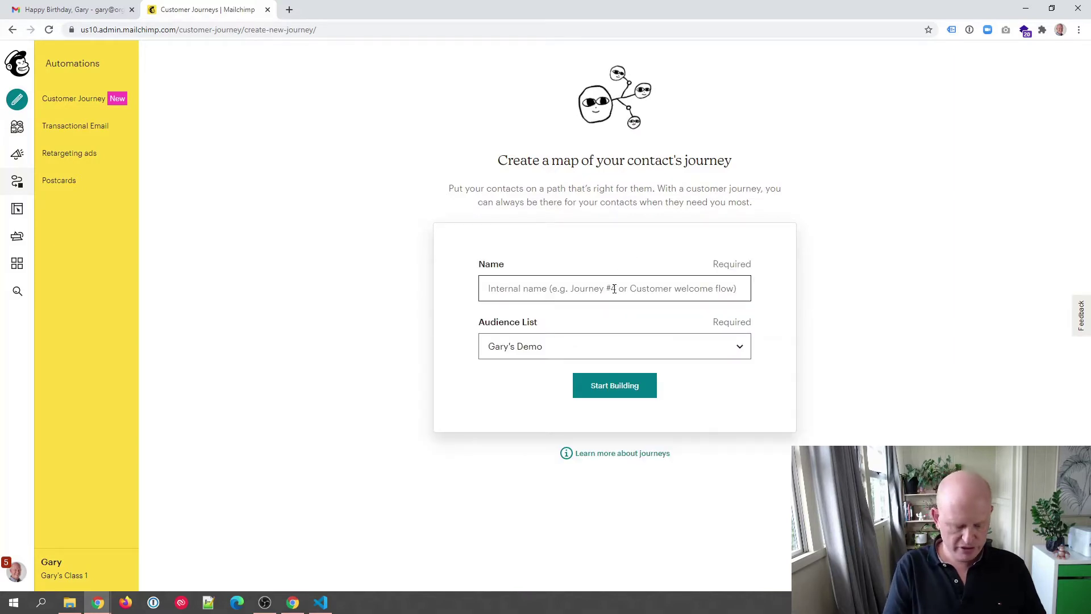
pyautogui.click(614, 289)
pyautogui.write('0987')
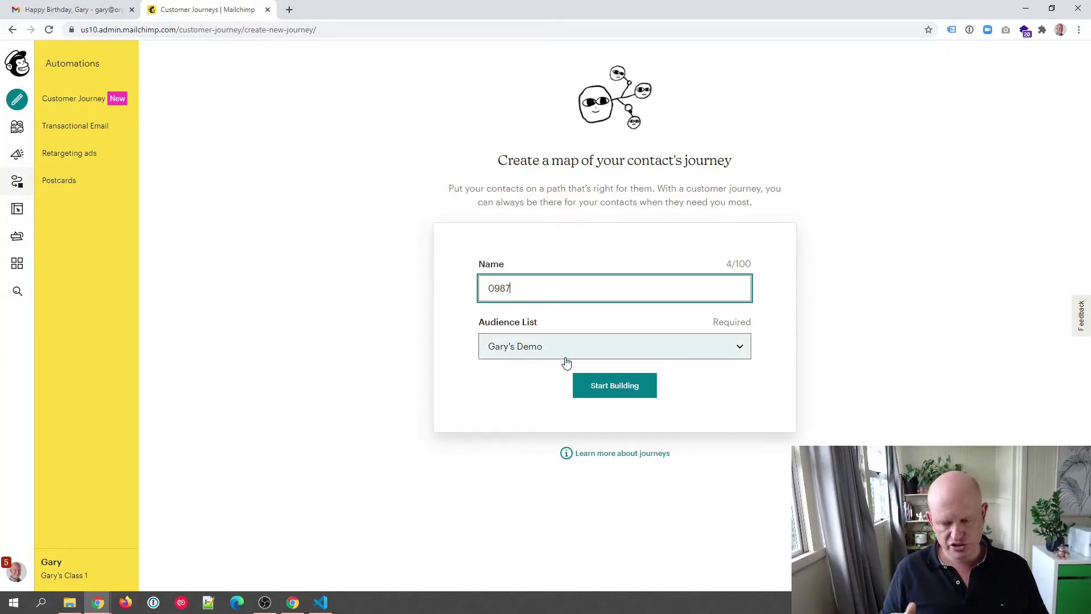
pyautogui.click(624, 392)
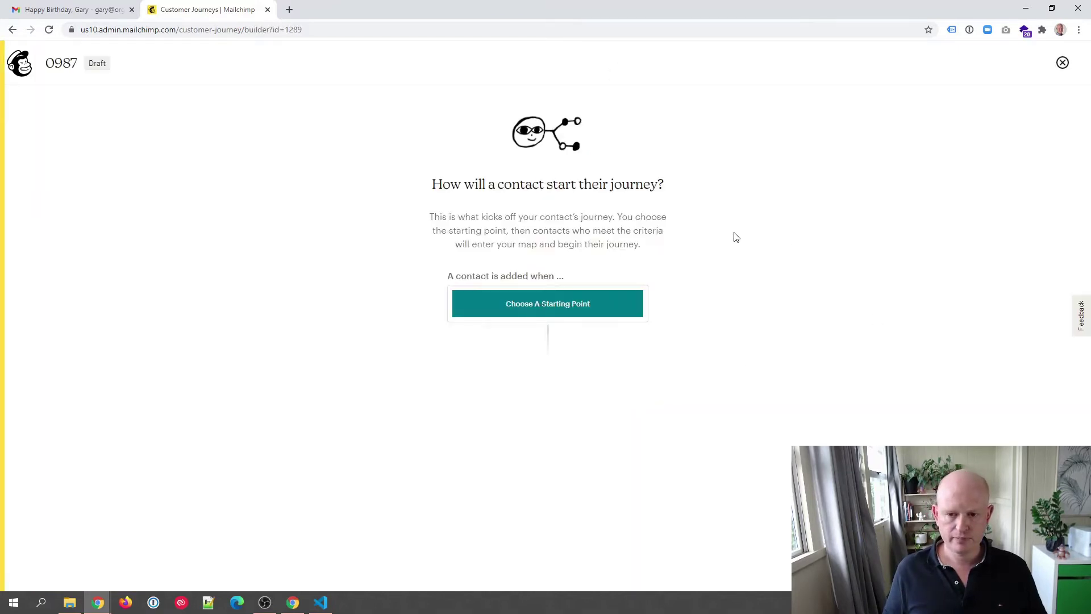
# Add a Birthday starting point to the journey, set to 7 days before the Birthday date field, and save it
pyautogui.click(570, 309)
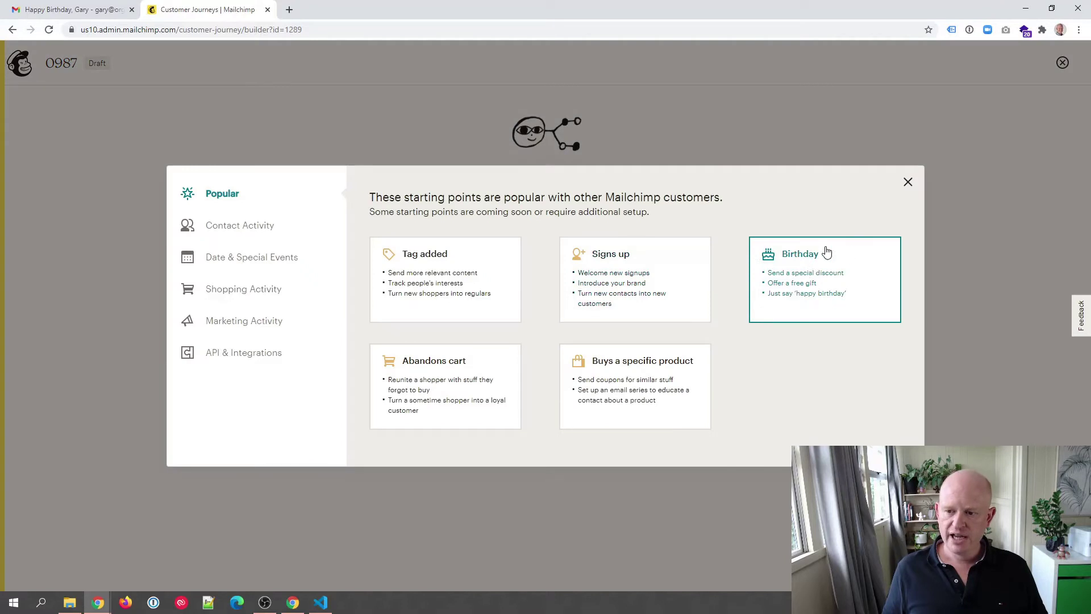
pyautogui.click(872, 272)
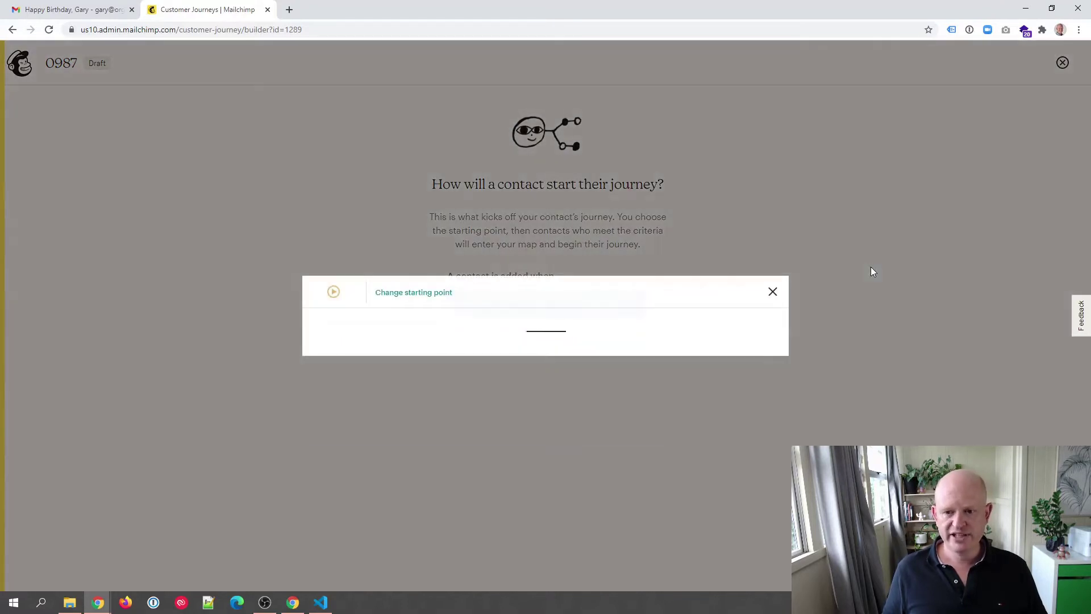
pyautogui.click(551, 287)
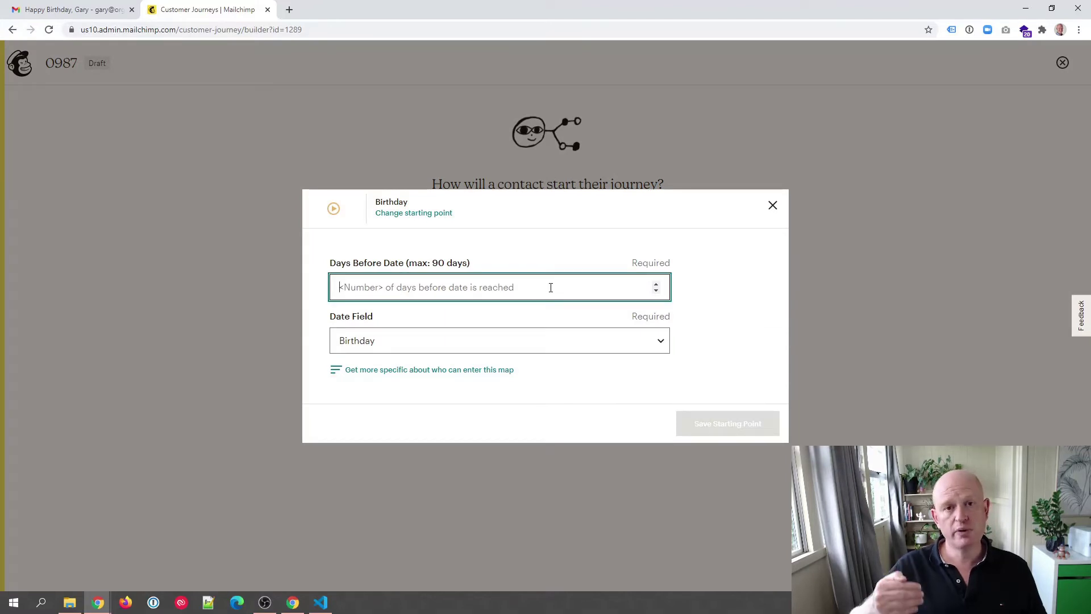
pyautogui.write('7')
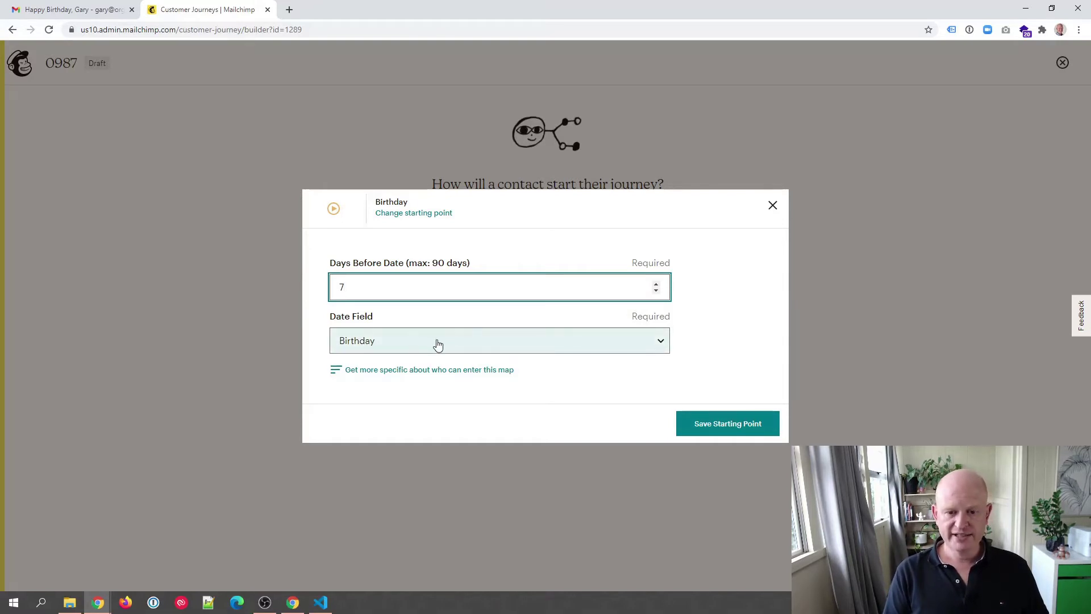
pyautogui.click(731, 431)
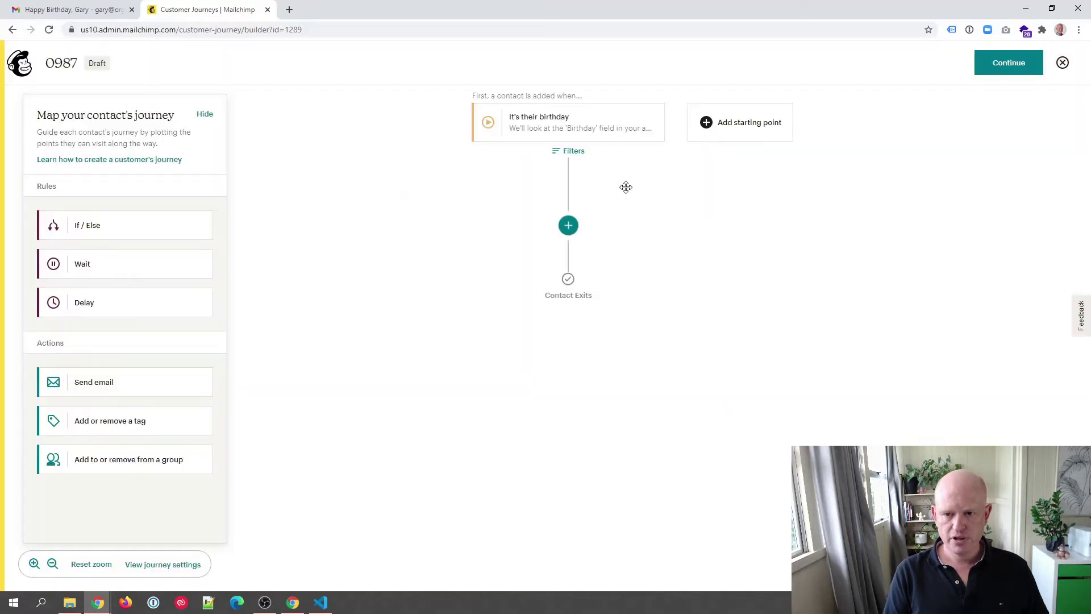
pyautogui.click(574, 124)
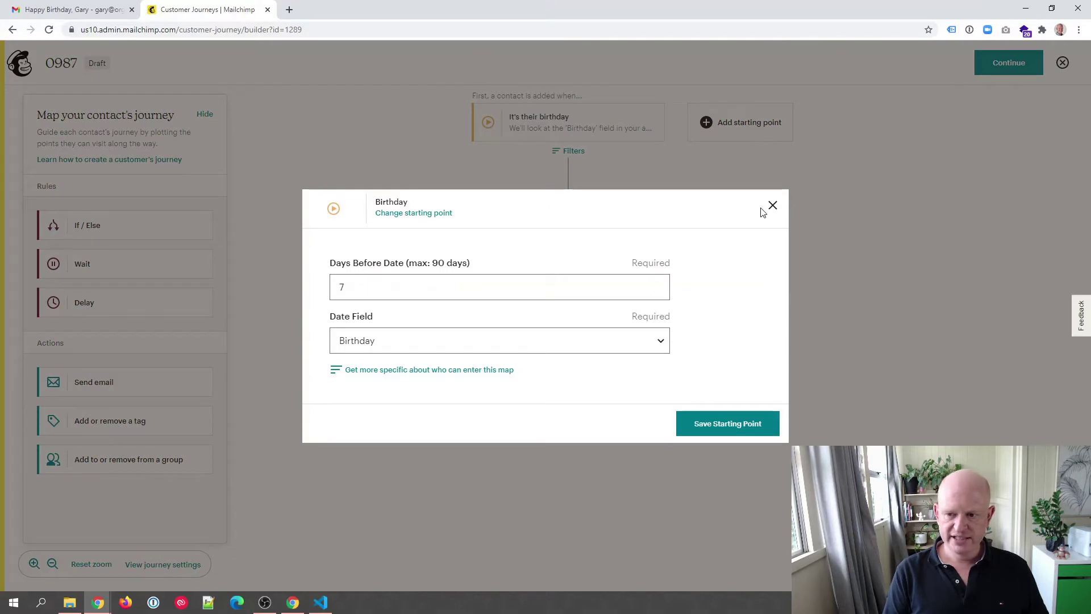
pyautogui.click(748, 427)
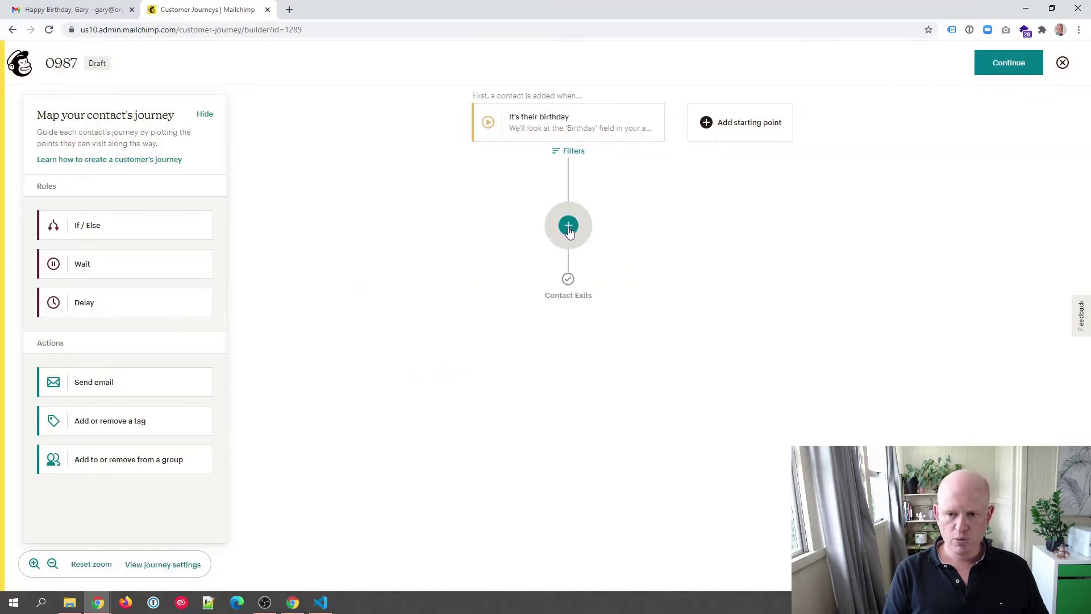
# Add a Send email step after the birthday starting point and set the email's subject to "Happy Birthday"
pyautogui.click(116, 386)
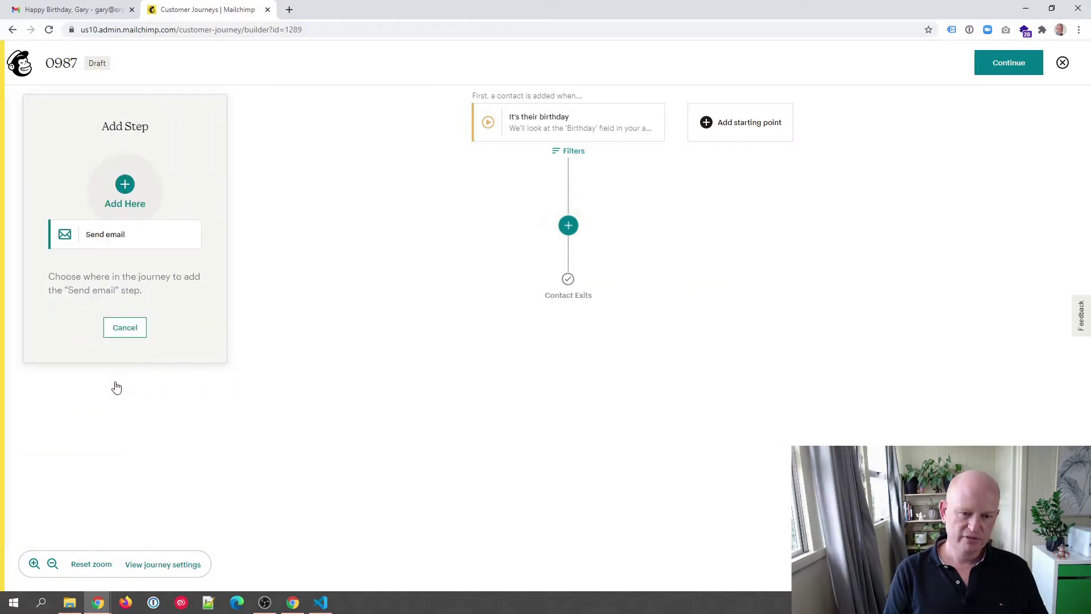
pyautogui.click(575, 229)
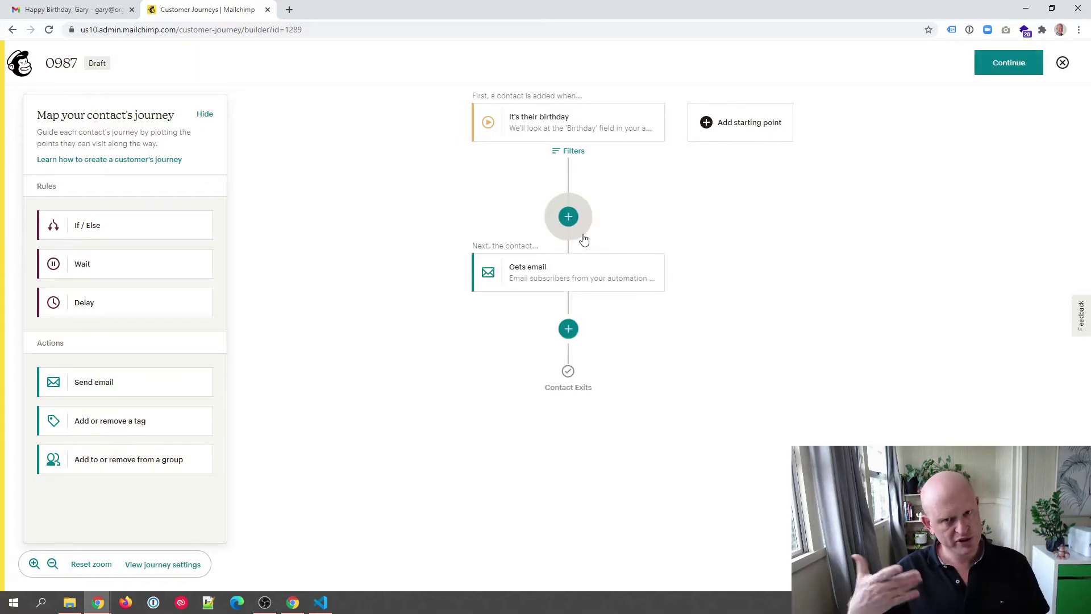
pyautogui.click(599, 273)
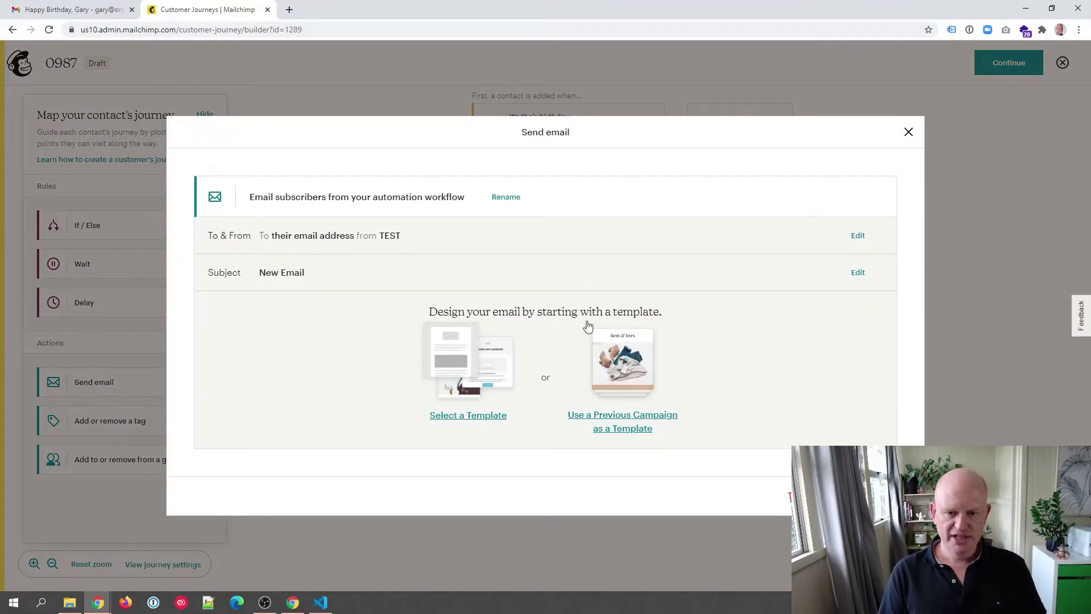
pyautogui.click(848, 278)
pyautogui.tripleClick(313, 296)
pyautogui.write('Happy Birthday')
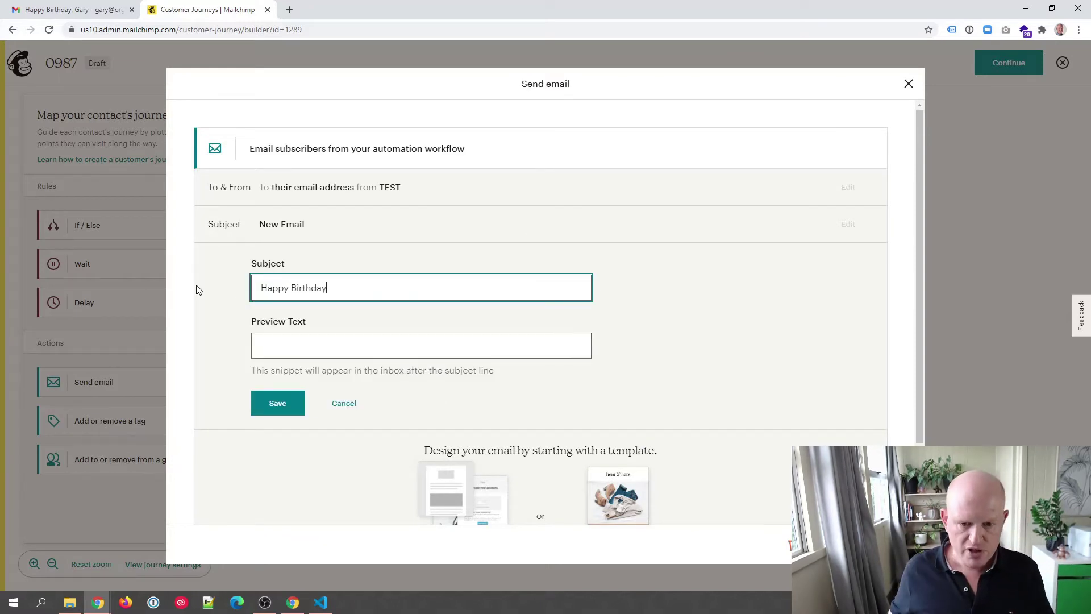
pyautogui.click(277, 403)
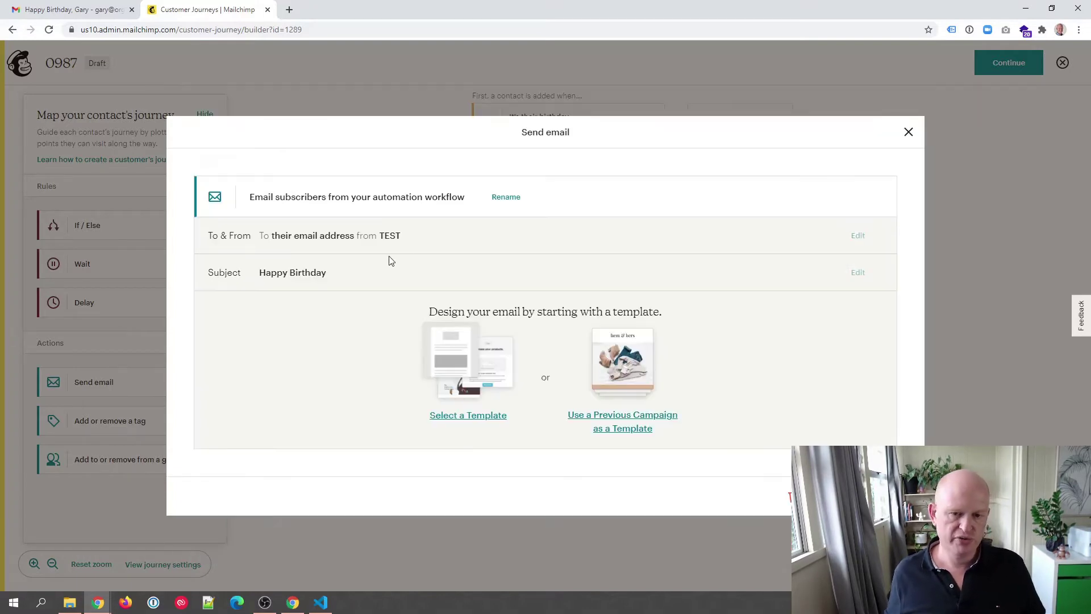
# Open the template selection for the birthday email, and switch to the Hertz email in Gmail to examine its layout for reference
pyautogui.click(484, 361)
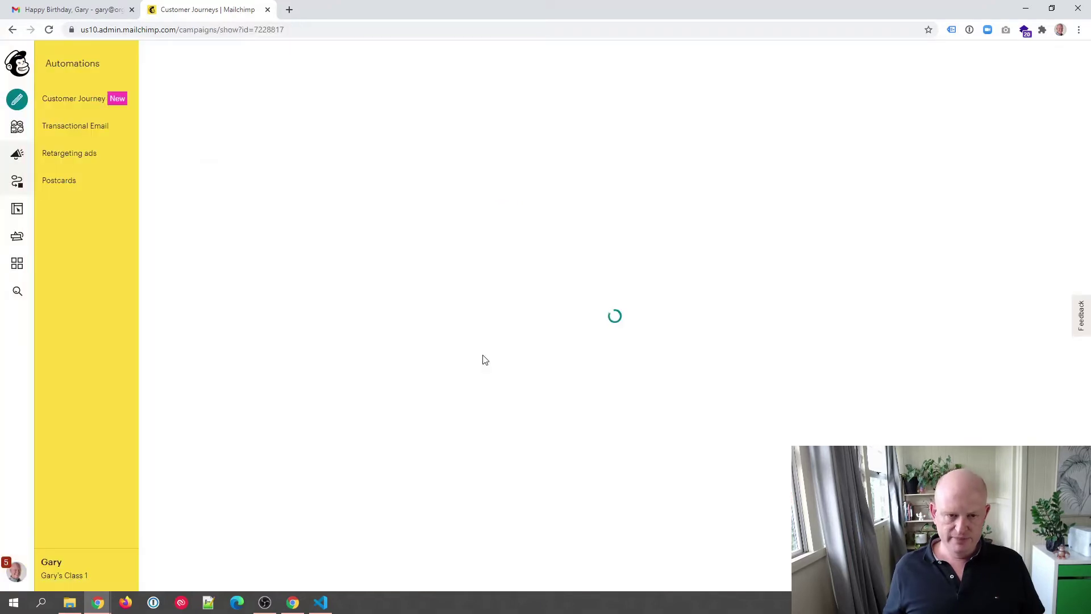
pyautogui.moveTo(98, 603)
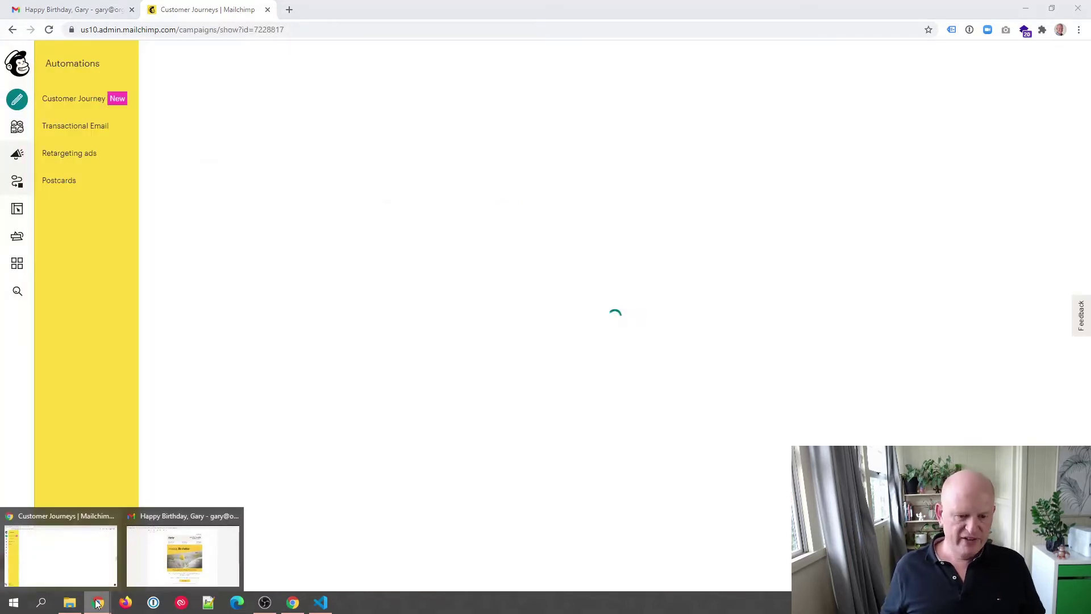
pyautogui.click(181, 566)
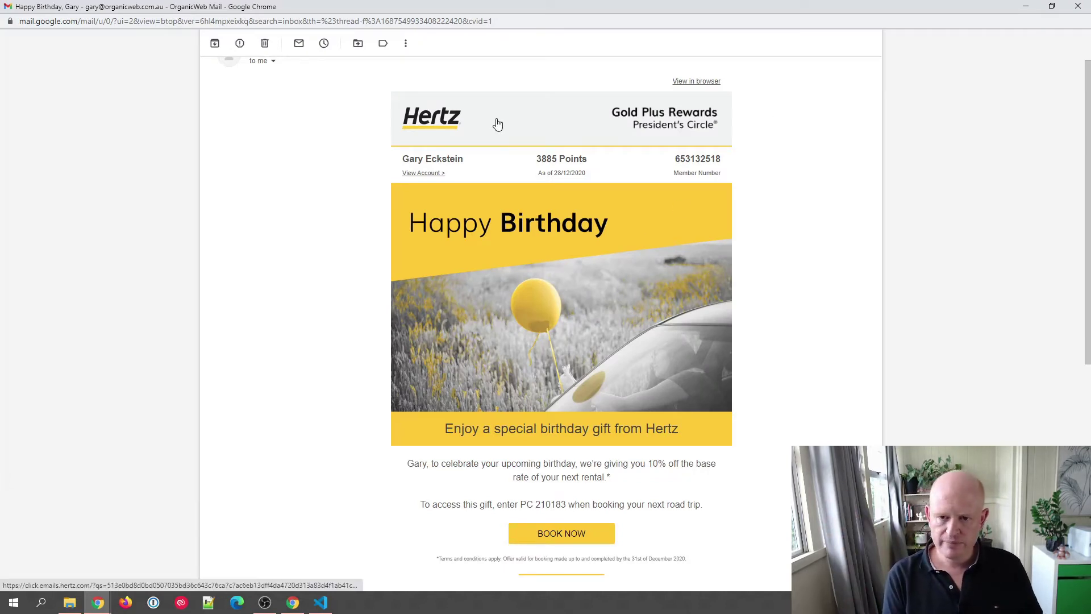
pyautogui.scroll(-6, 324, 268)
pyautogui.scroll(6, 323, 268)
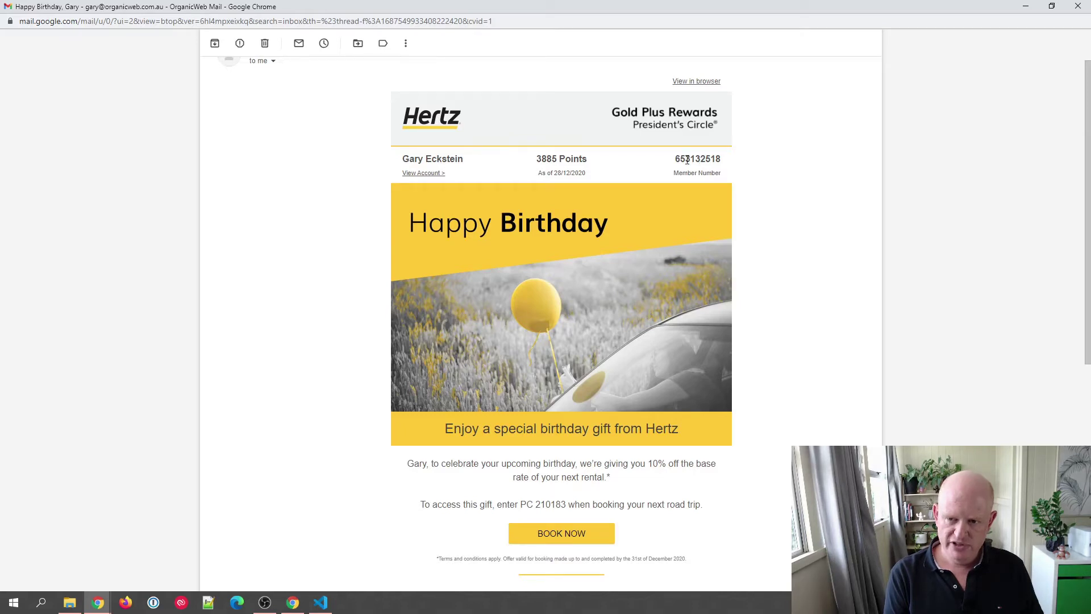
pyautogui.scroll(-3, 553, 326)
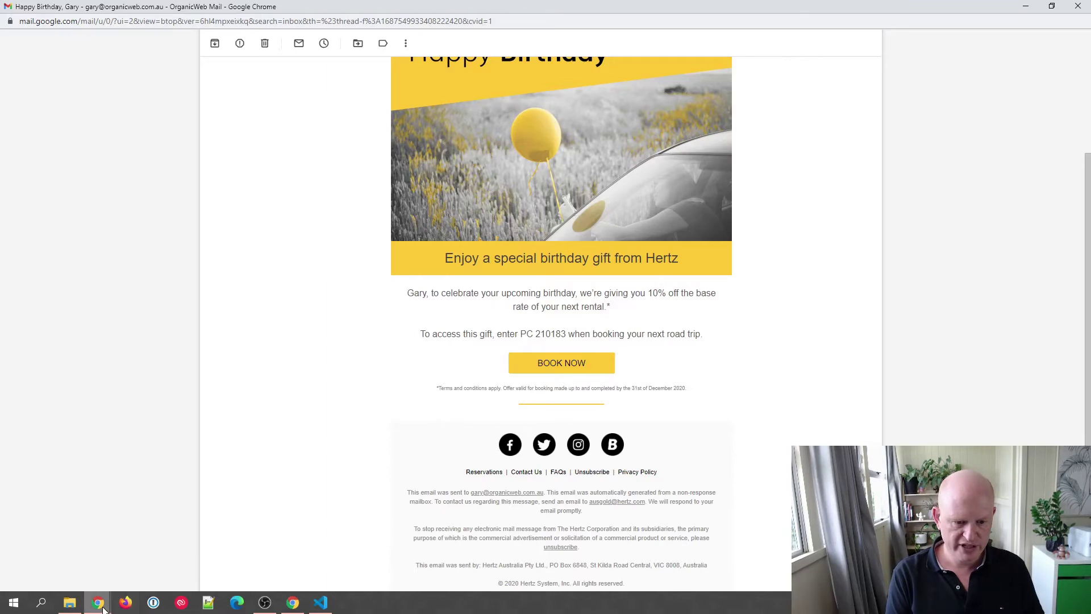
# Return to Mailchimp and choose the basic 1 Column layout as the birthday email's template
pyautogui.moveTo(98, 603)
pyautogui.click(63, 546)
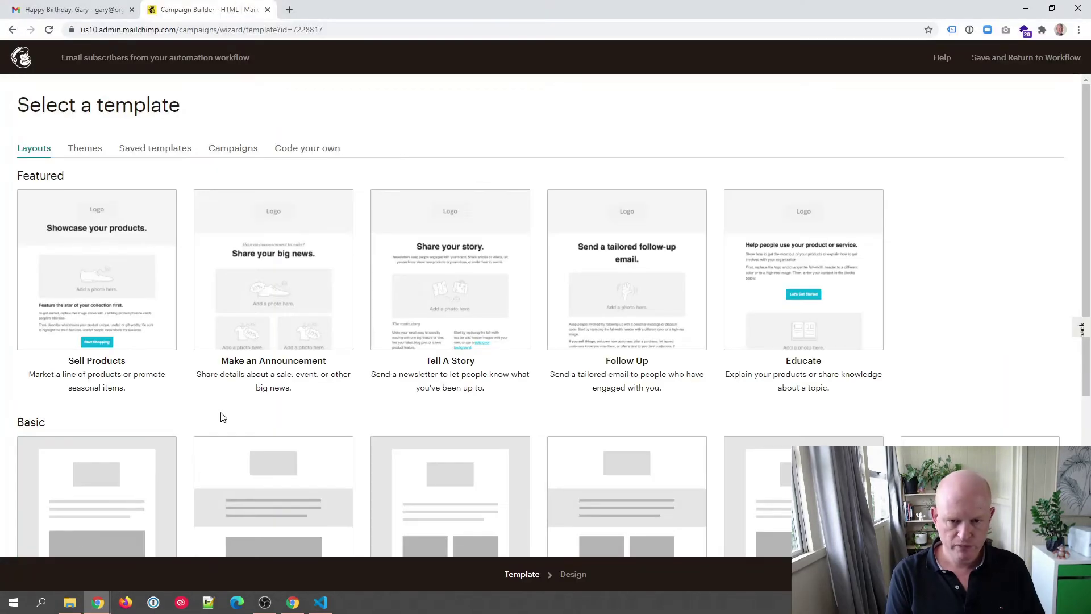
pyautogui.scroll(-3, 224, 378)
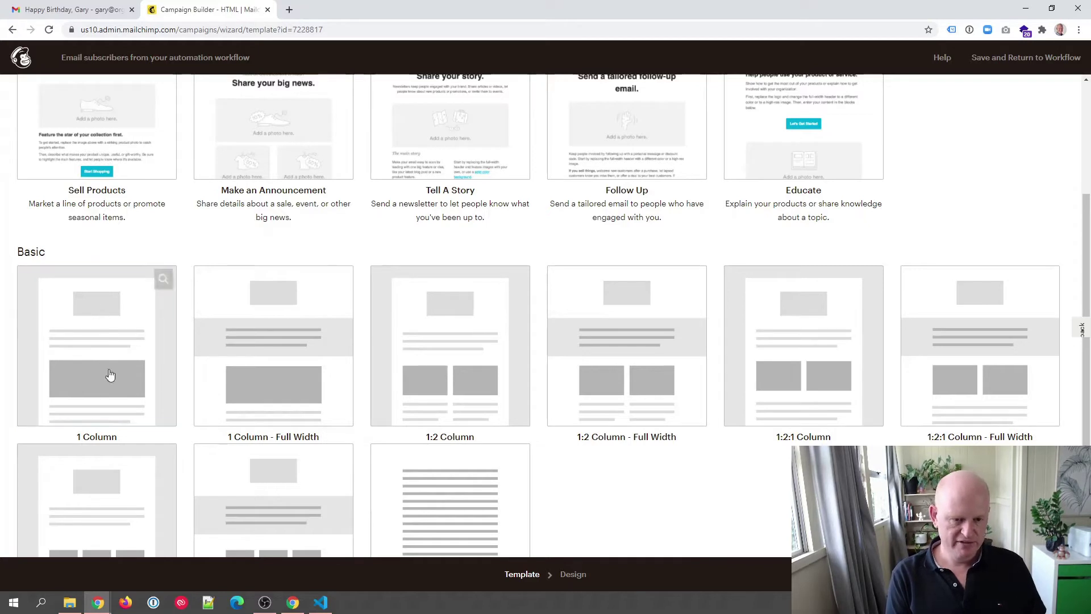
pyautogui.click(104, 316)
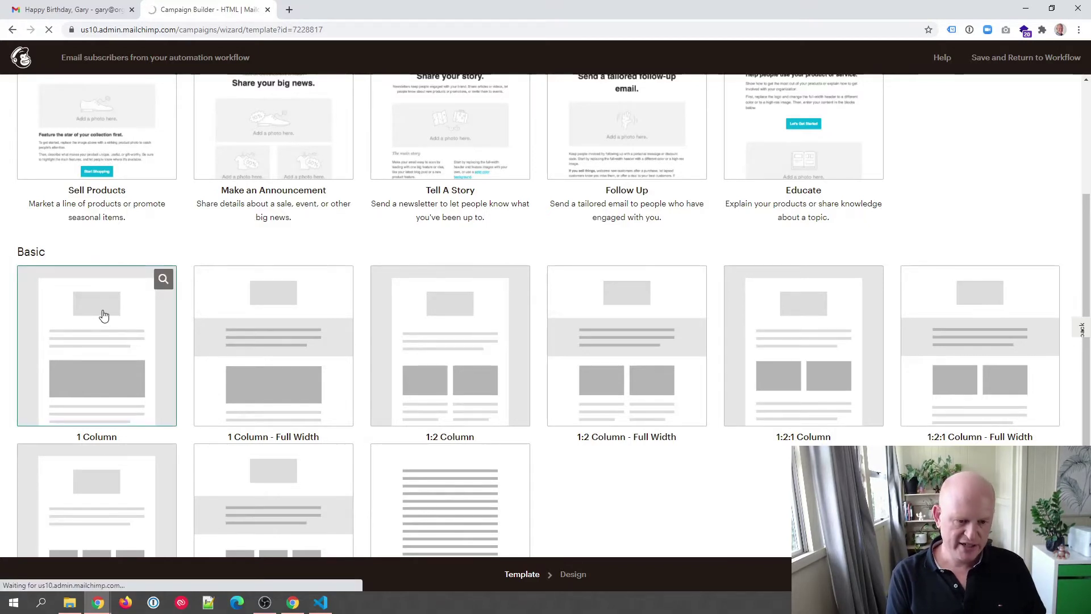
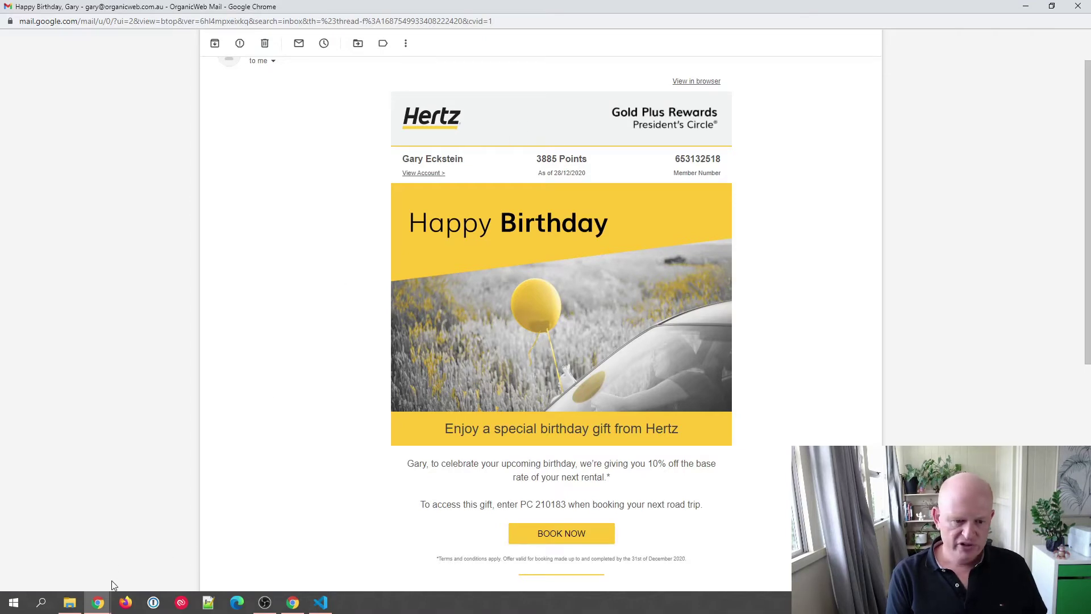
pyautogui.click(97, 602)
pyautogui.click(79, 566)
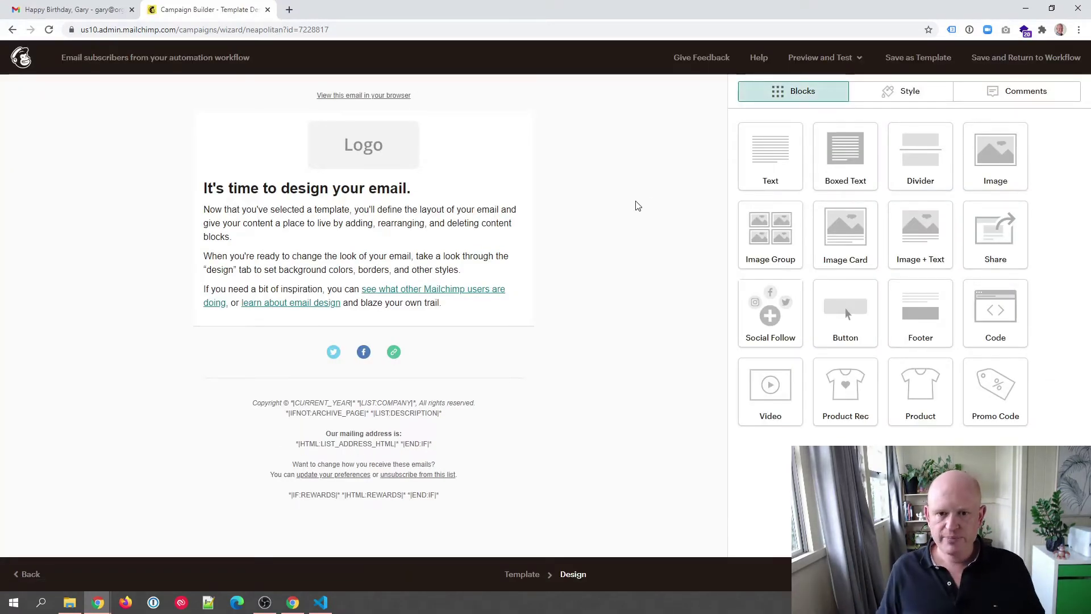
pyautogui.click(904, 94)
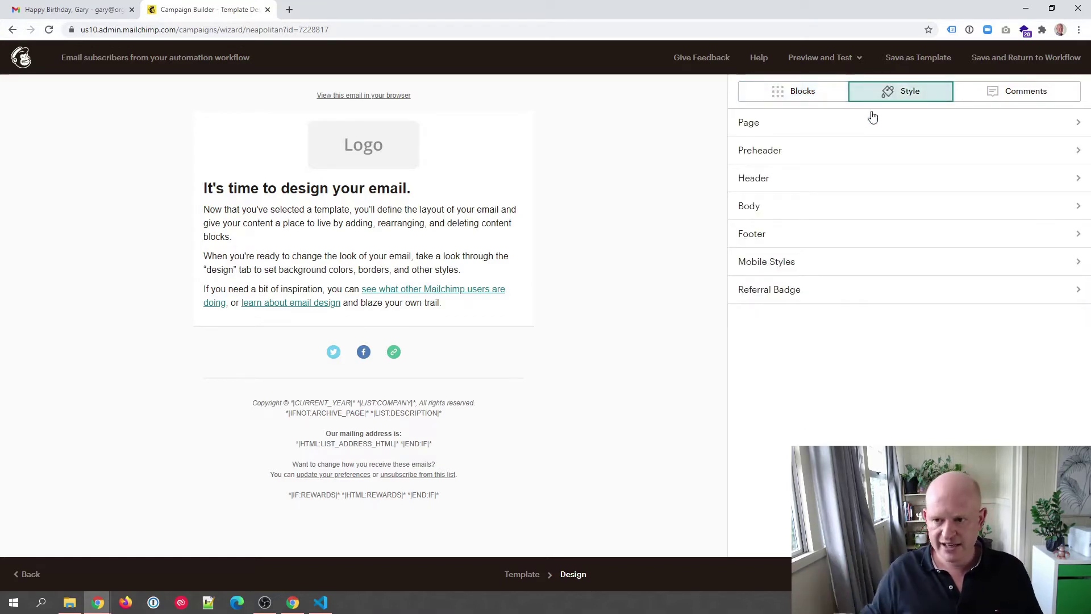
pyautogui.click(860, 127)
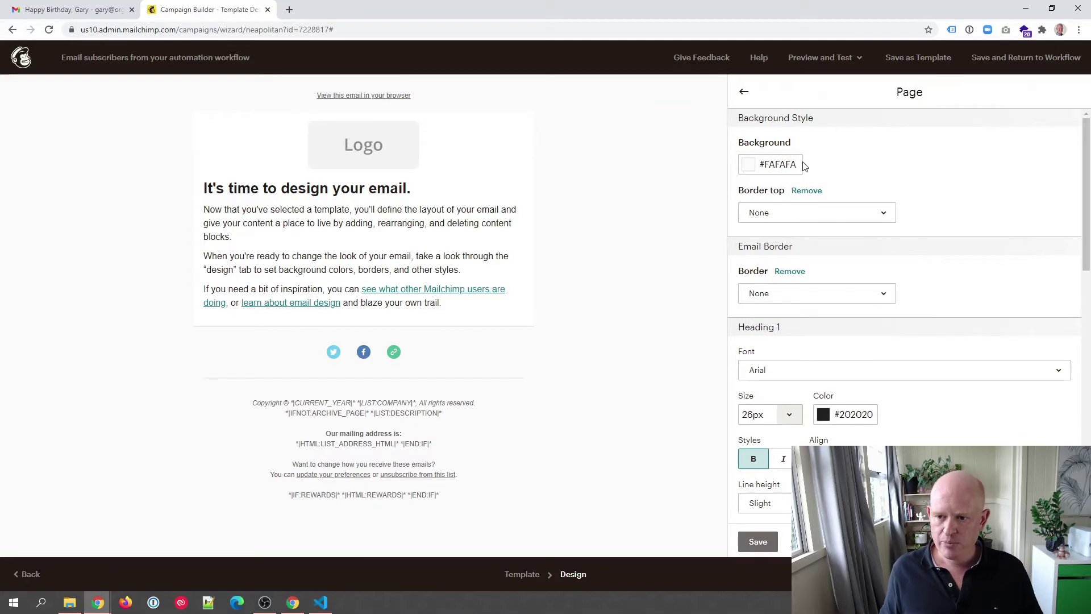
pyautogui.click(767, 165)
pyautogui.moveTo(748, 151); pyautogui.dragTo(734, 149)
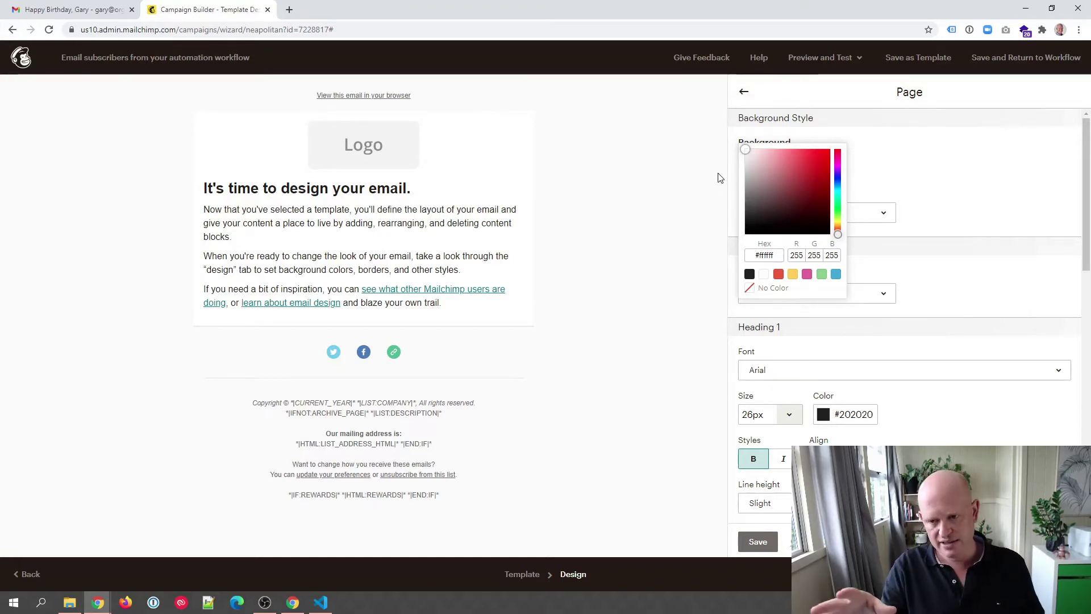
pyautogui.moveTo(763, 232); pyautogui.dragTo(744, 149)
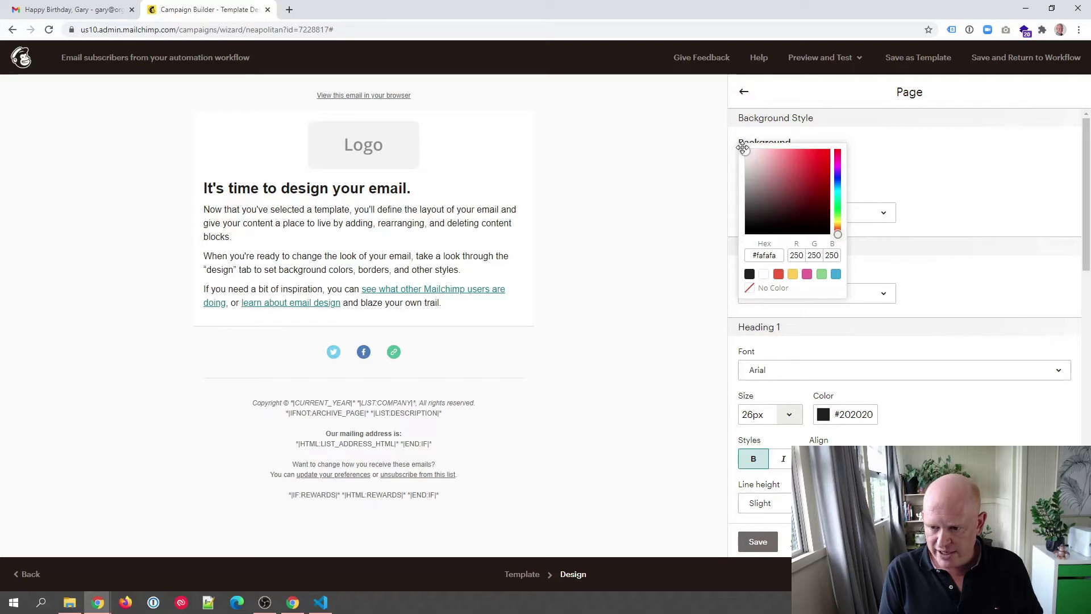
pyautogui.click(768, 256)
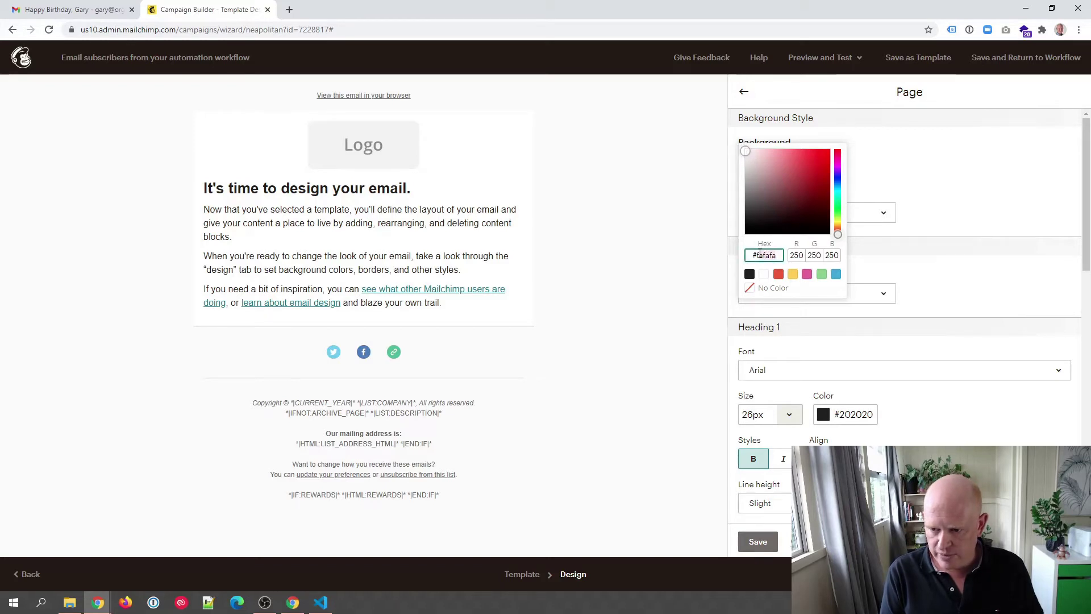
pyautogui.click(765, 275)
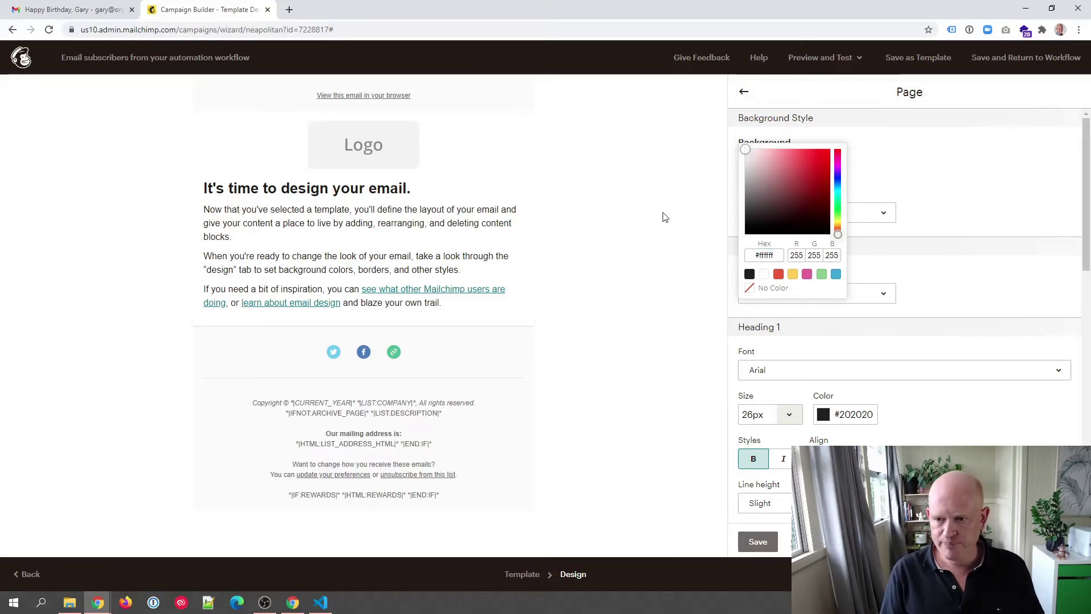
pyautogui.moveTo(472, 108)
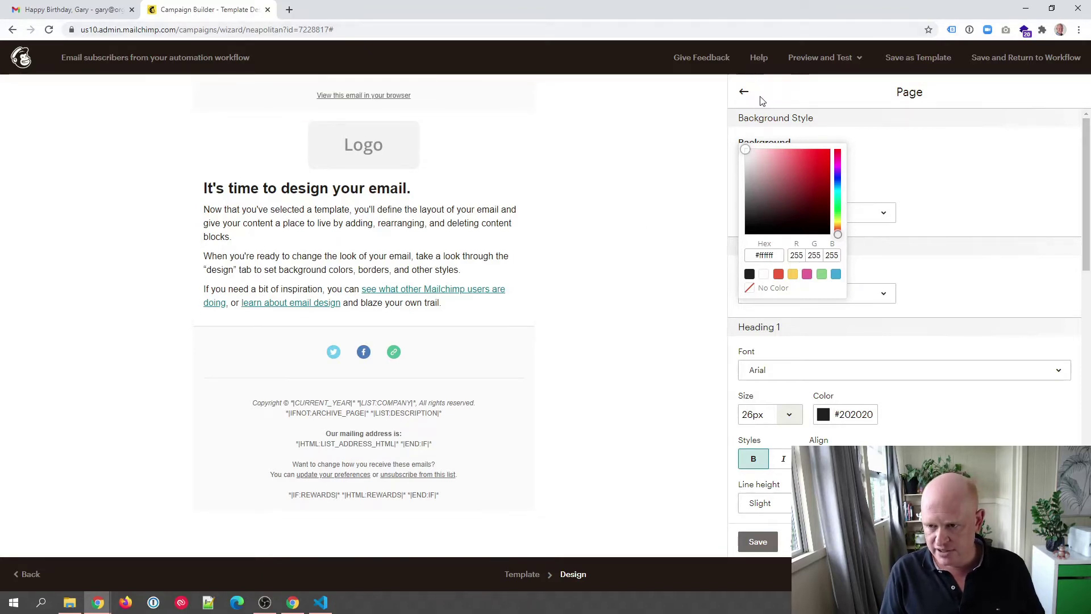
pyautogui.click(744, 92)
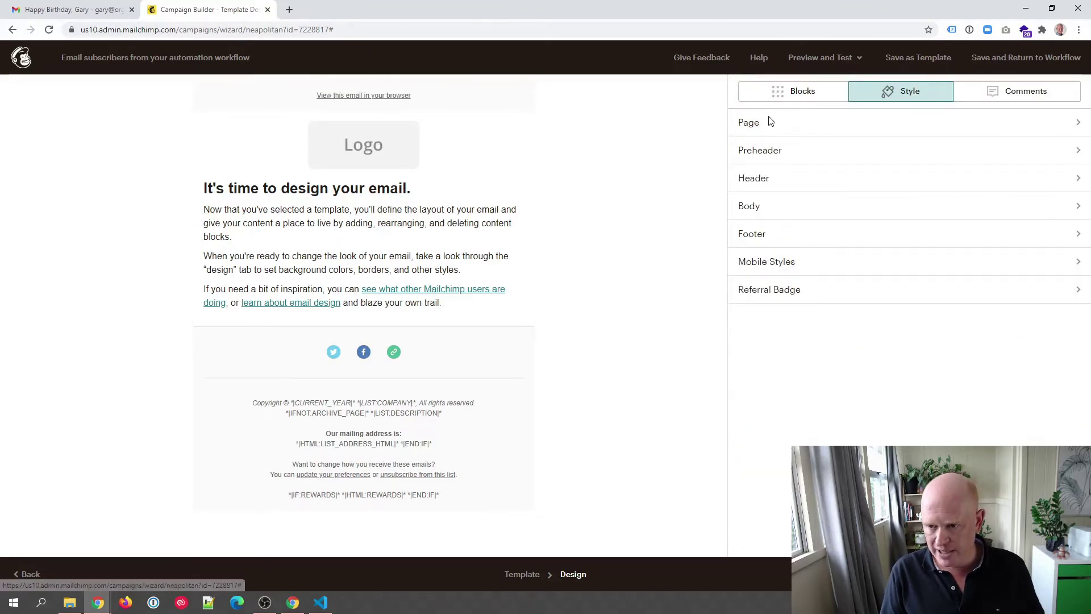
# Set the preheader's background color to white (#ffffff) and save the style
pyautogui.click(779, 151)
pyautogui.click(778, 180)
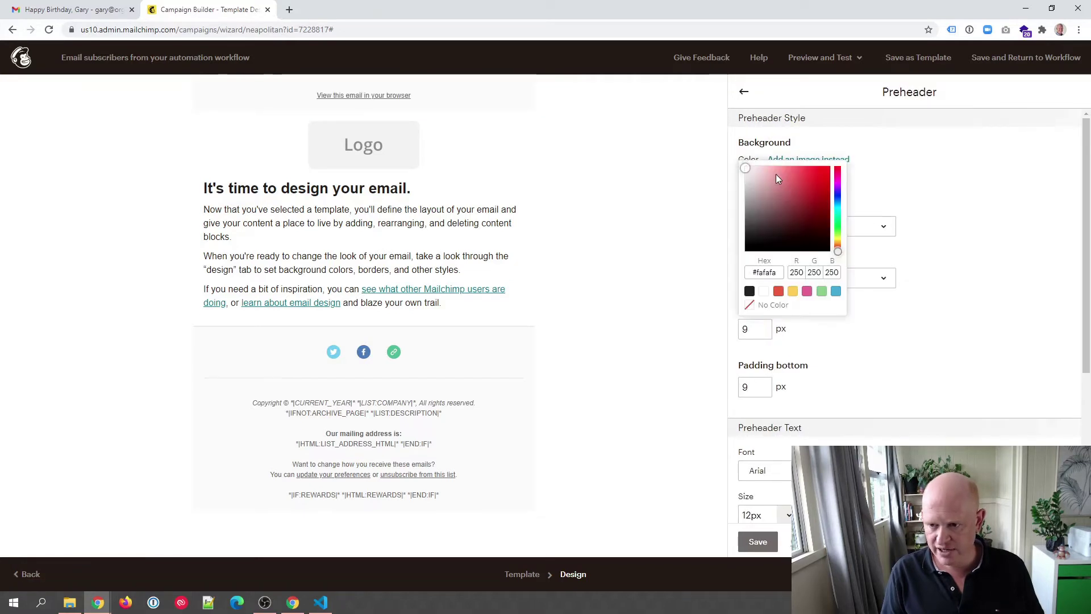
pyautogui.click(765, 293)
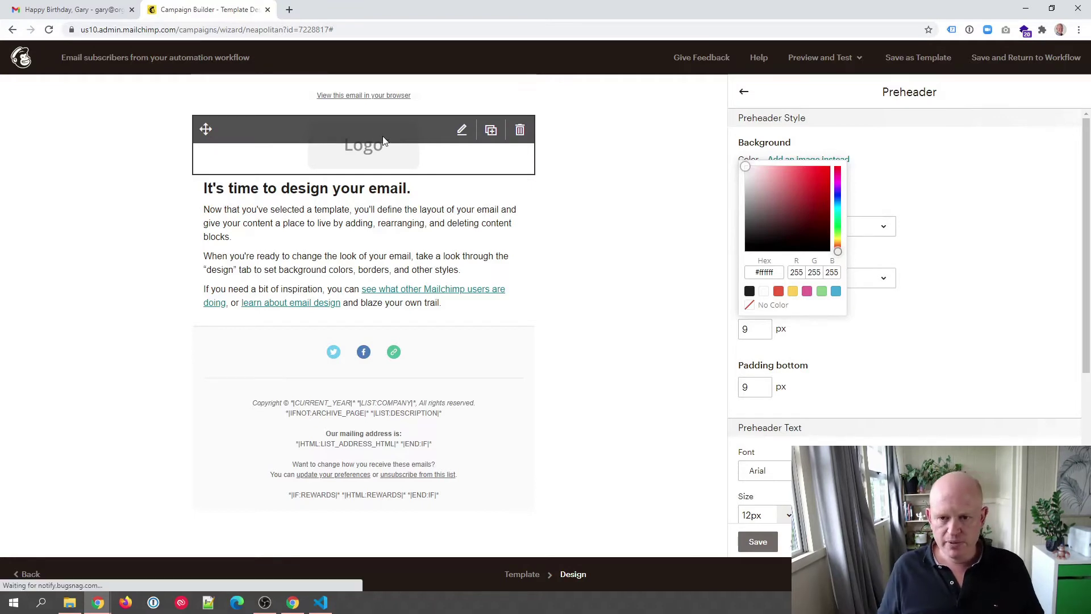
pyautogui.click(759, 543)
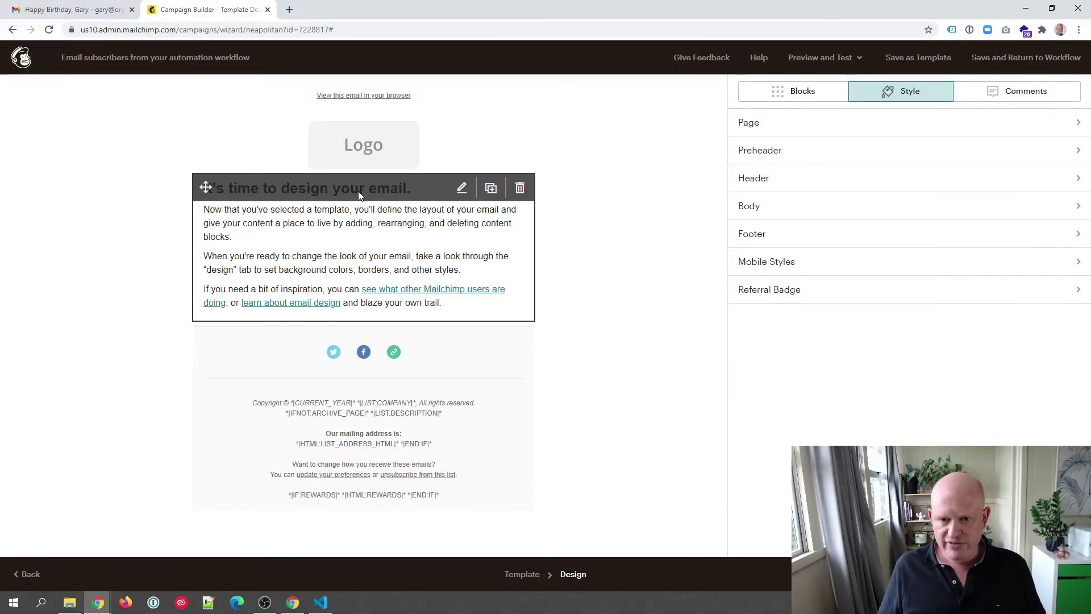
# Replace the logo placeholder with the Hertz header image hertz-logo.png from the Content Studio files, and save the block
pyautogui.click(347, 134)
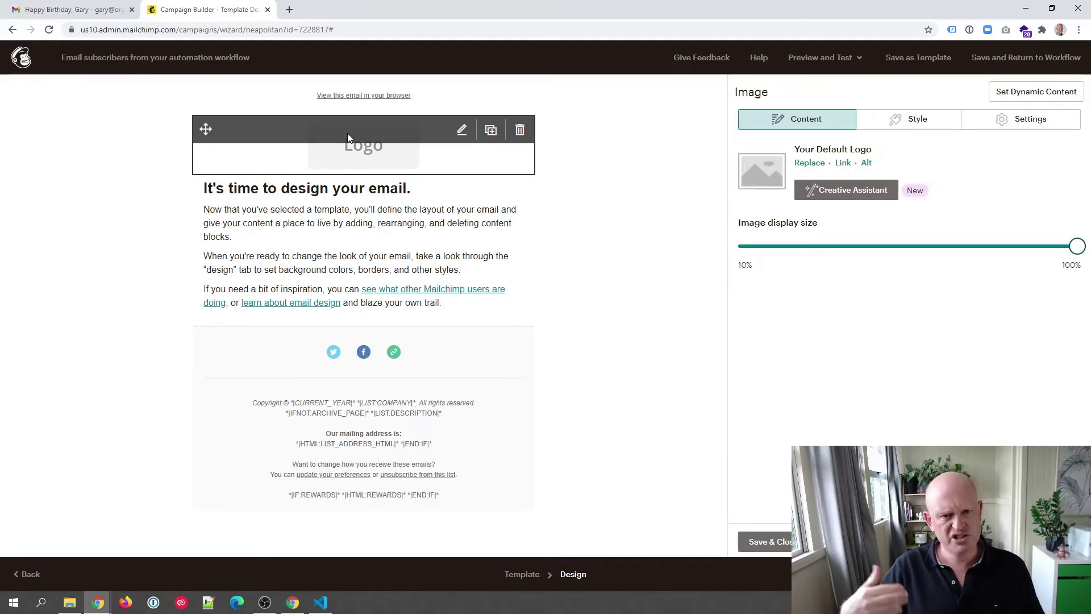
pyautogui.click(810, 163)
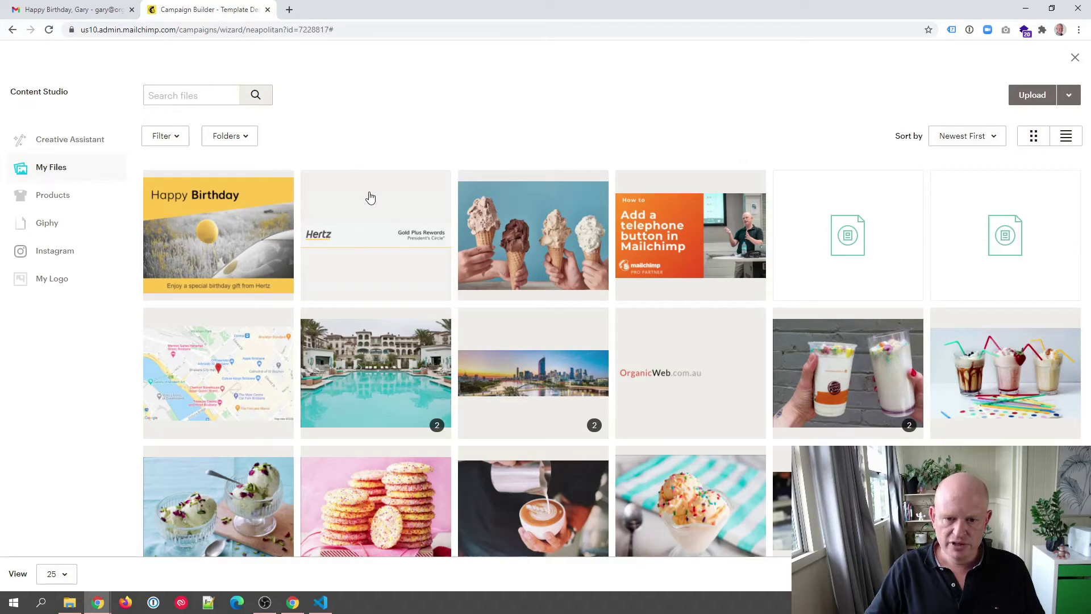
pyautogui.click(370, 198)
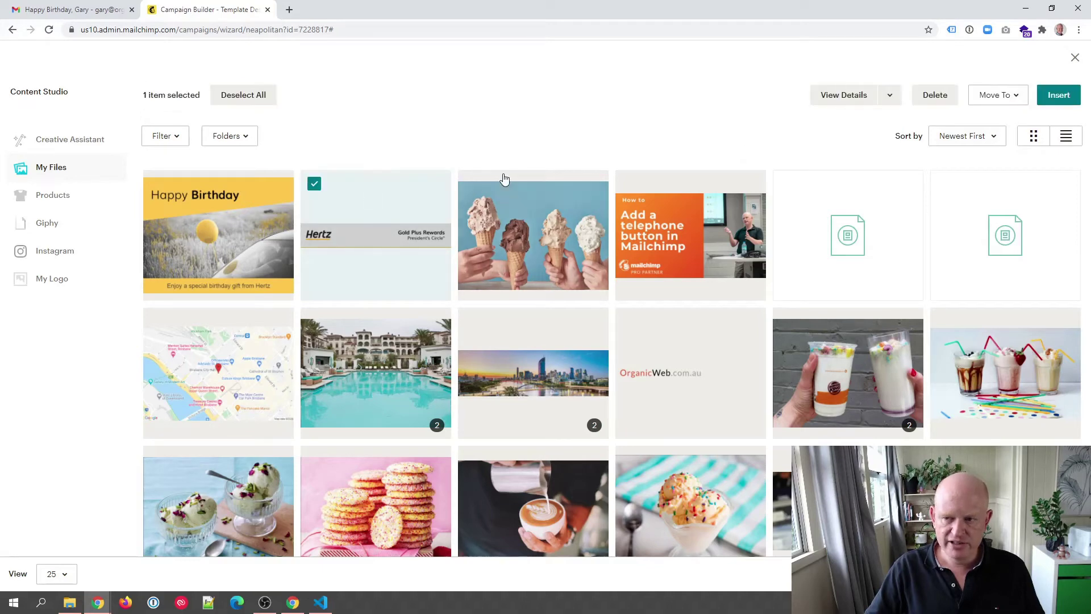
pyautogui.click(1059, 95)
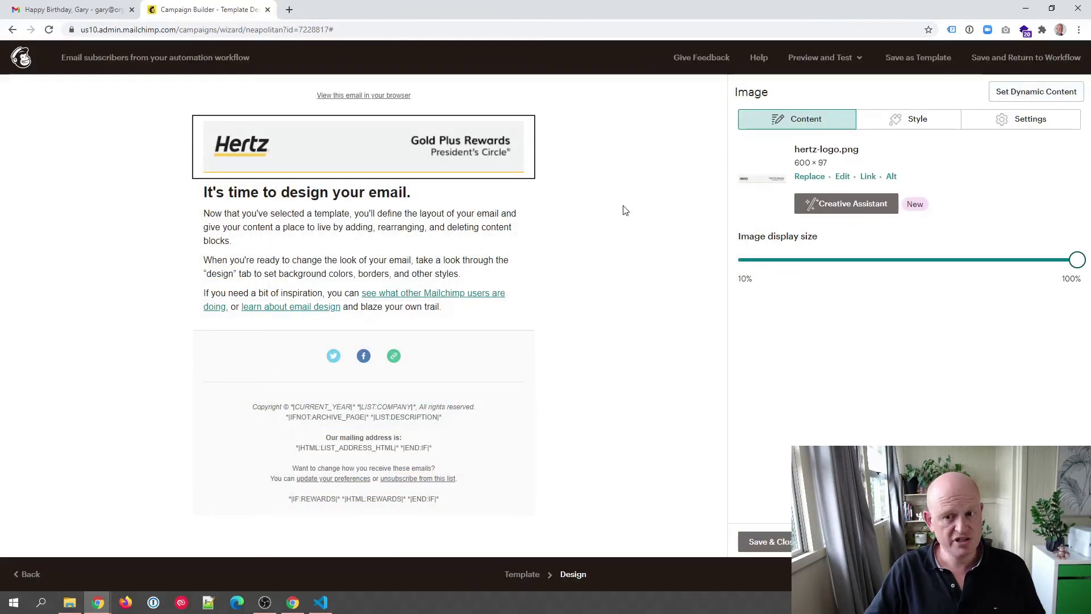
pyautogui.click(769, 542)
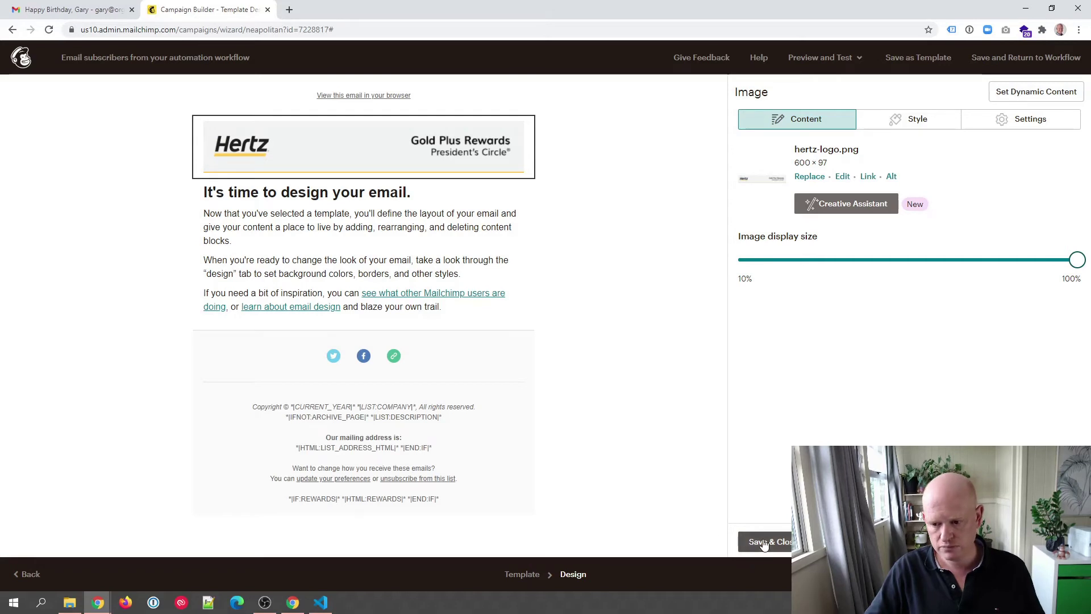
# In the Hertz email in Gmail, inspect the account details row below the header and copy its table's outer HTML
pyautogui.moveTo(98, 607)
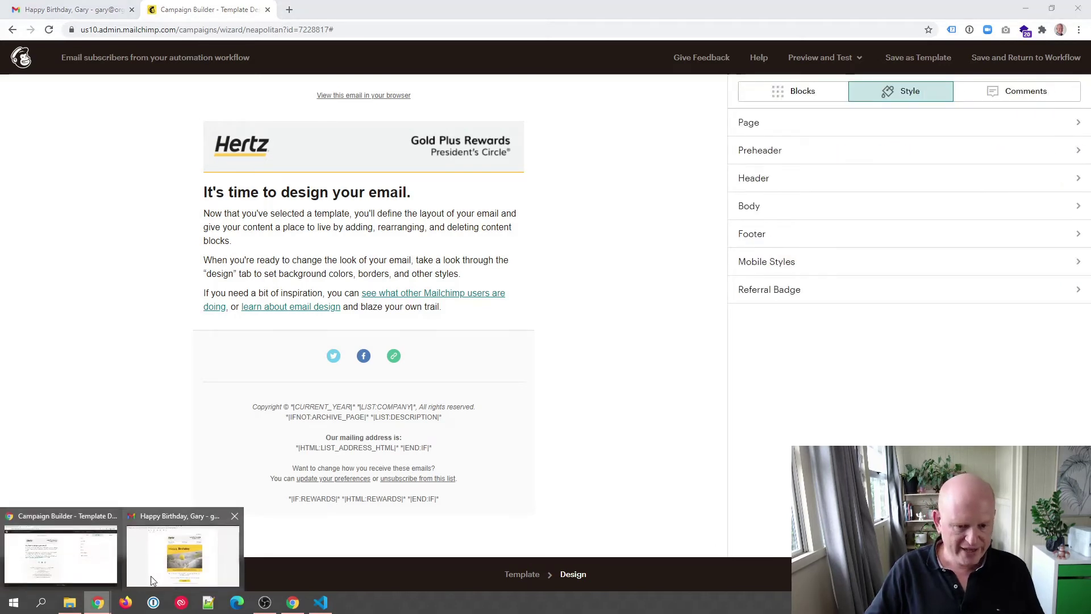
pyautogui.click(159, 570)
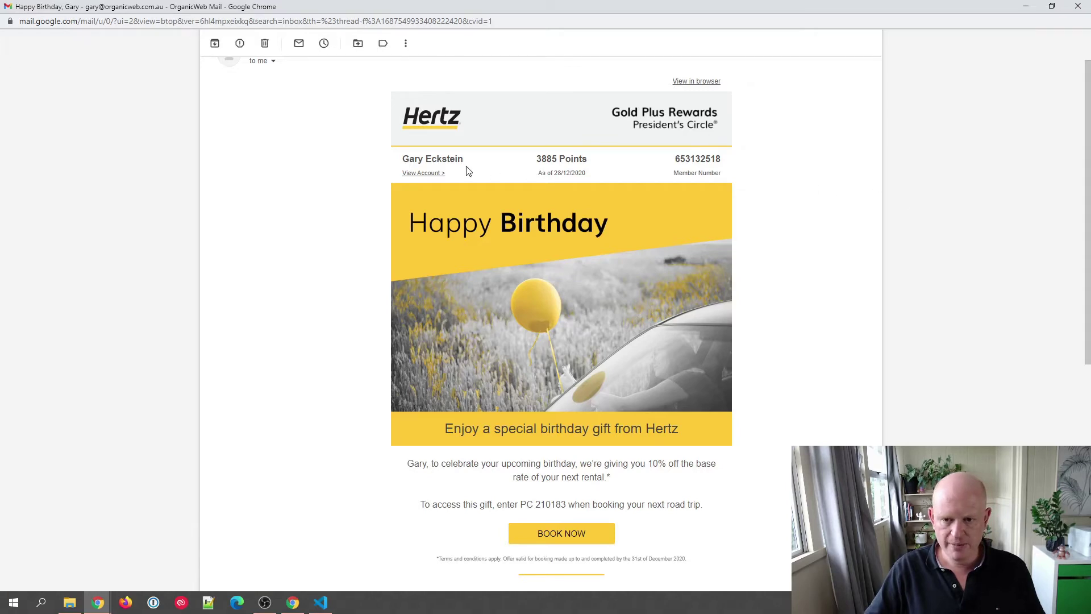
pyautogui.rightClick(730, 155)
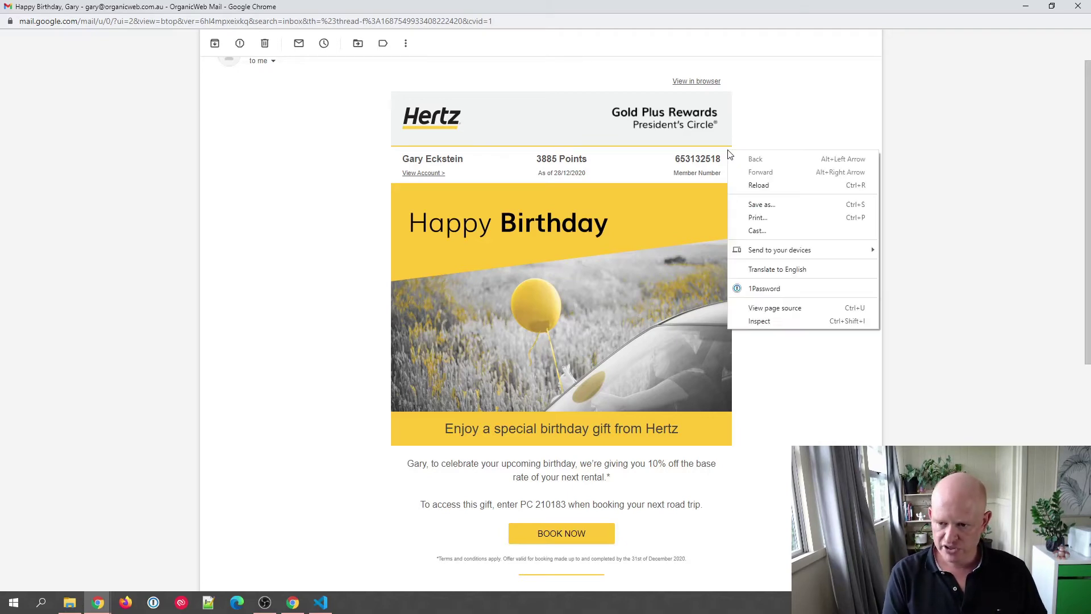
pyautogui.click(760, 321)
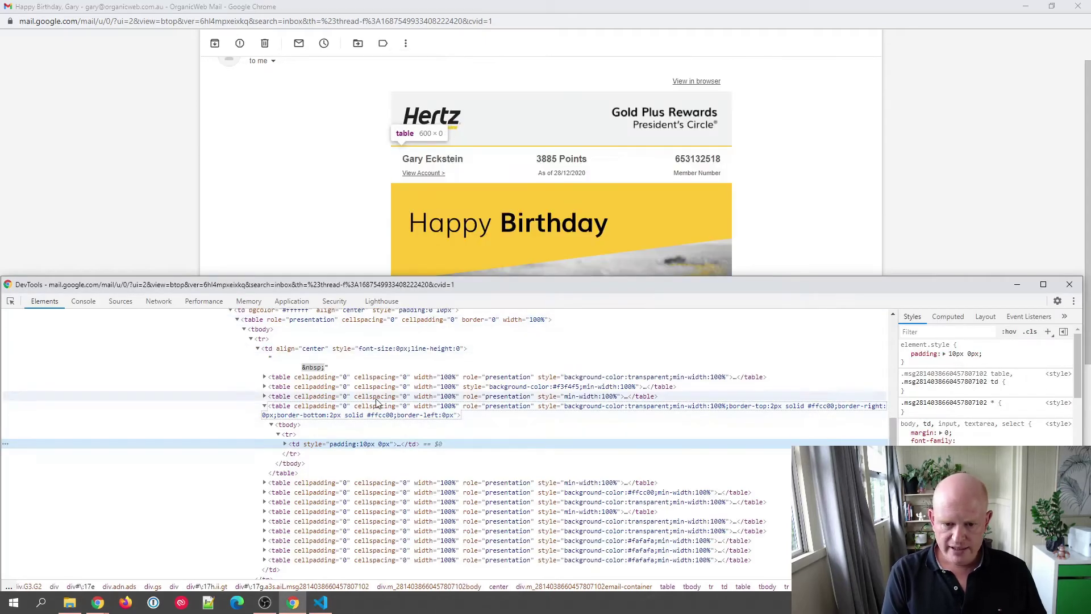
pyautogui.click(401, 410)
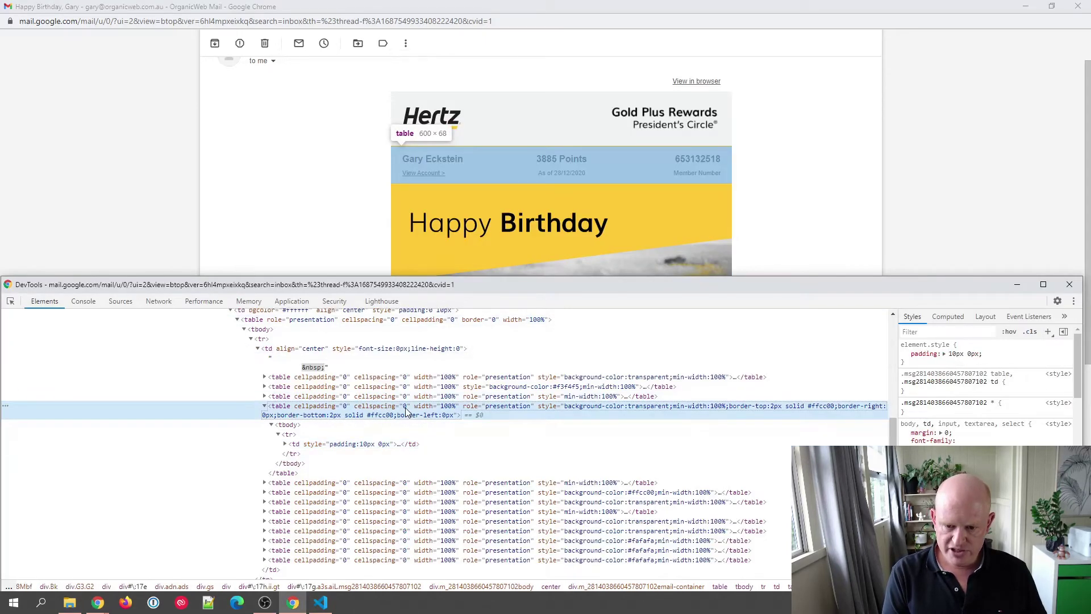
pyautogui.rightClick(447, 413)
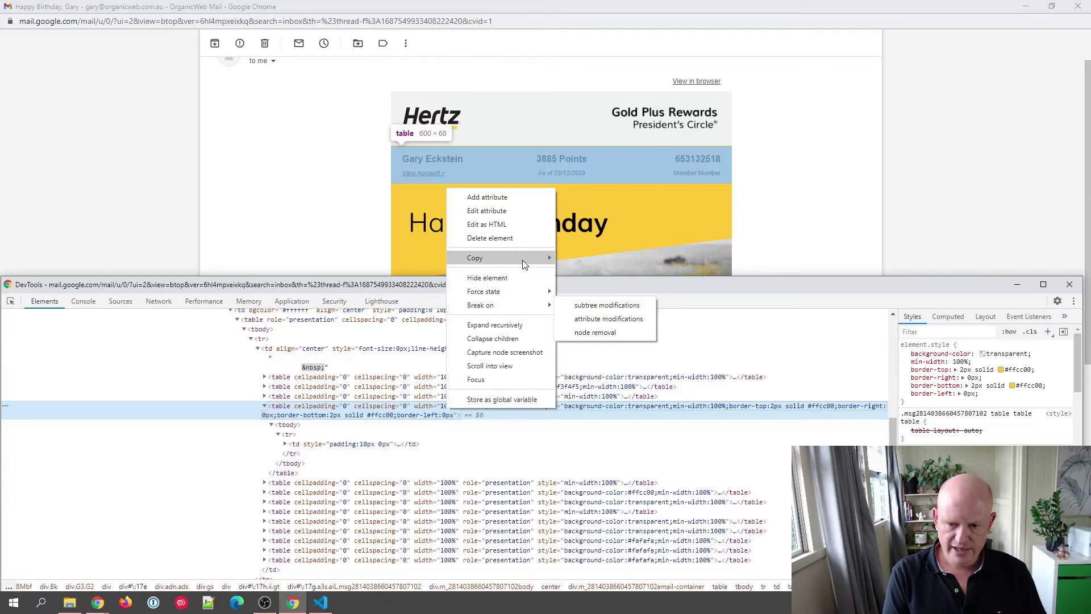
pyautogui.moveTo(524, 265)
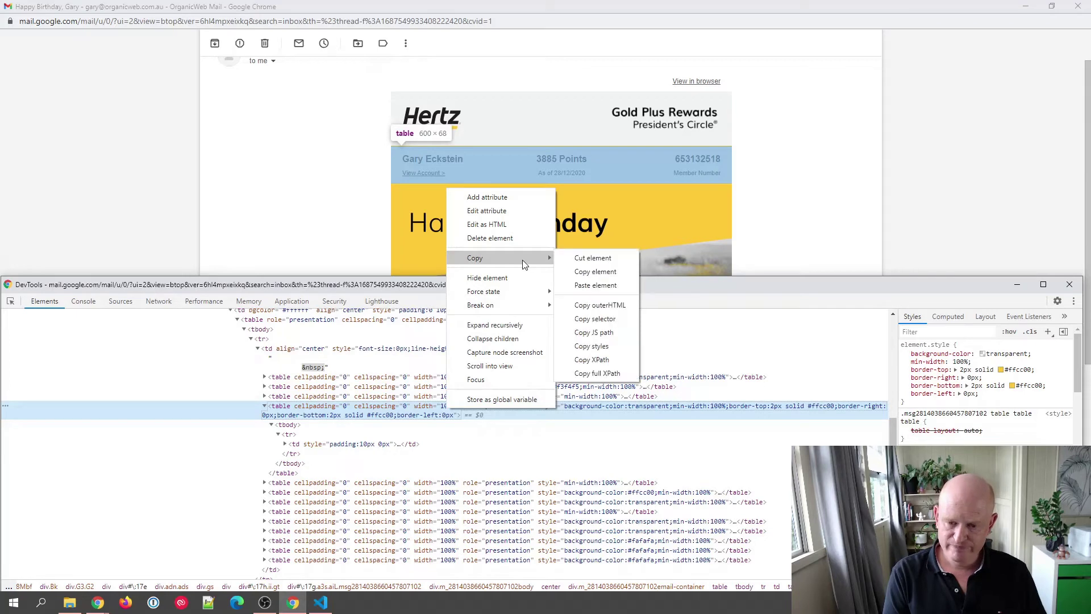
pyautogui.click(613, 311)
# Switch to Visual Studio Code and replace the entire contents of the untitled file with the copied table HTML
pyautogui.click(320, 606)
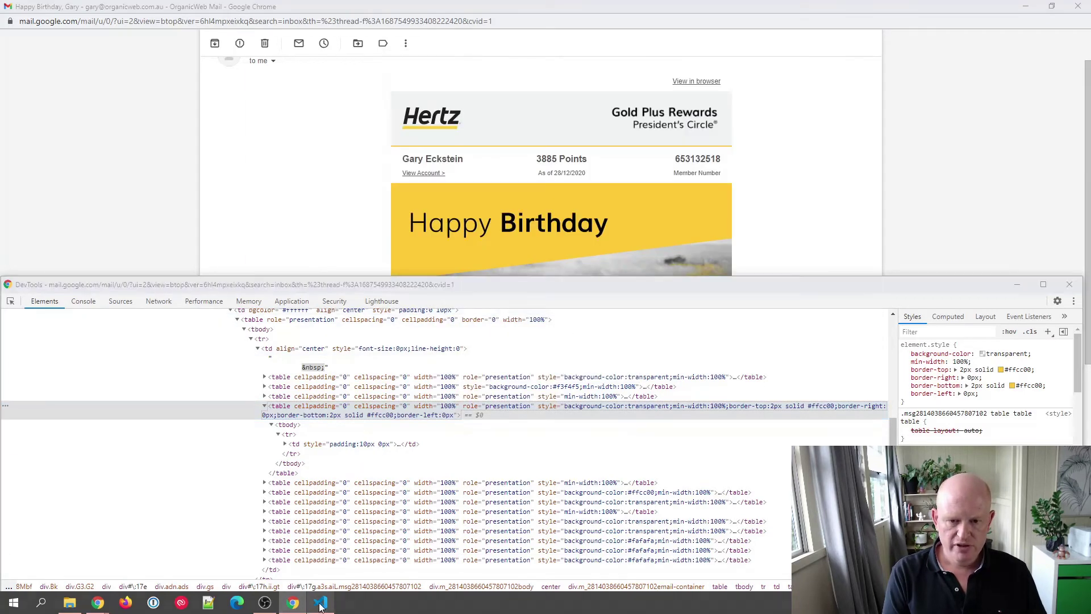
pyautogui.click(366, 479)
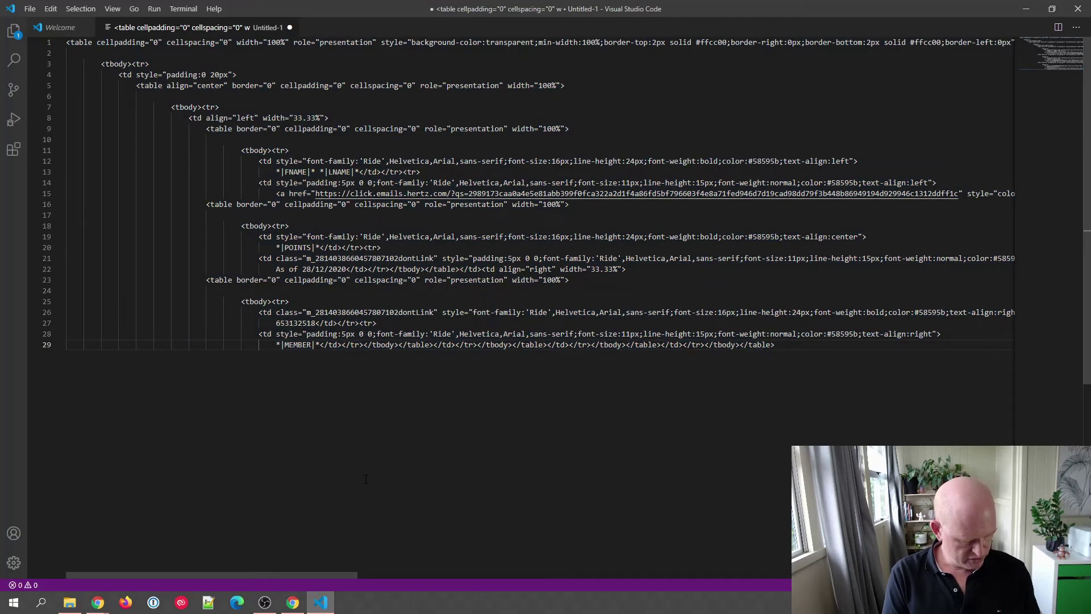
pyautogui.hotkey('ctrl', 'a')
pyautogui.hotkey('ctrl', 'v')
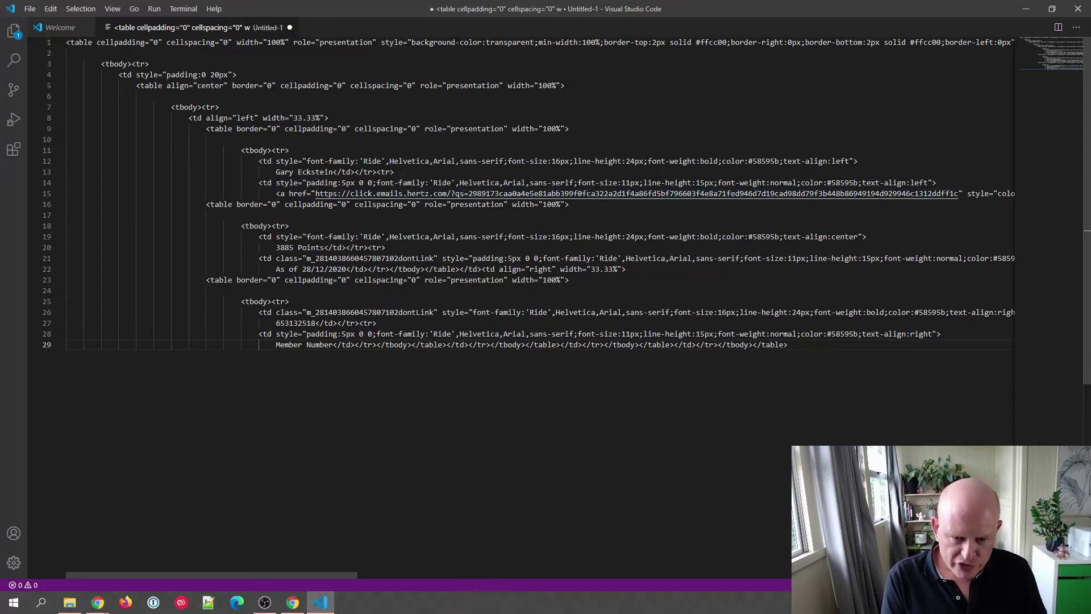
# Replace the points number in the table HTML with the merge tag *|POINTS|*, keeping the word Points after it
pyautogui.doubleClick(287, 247)
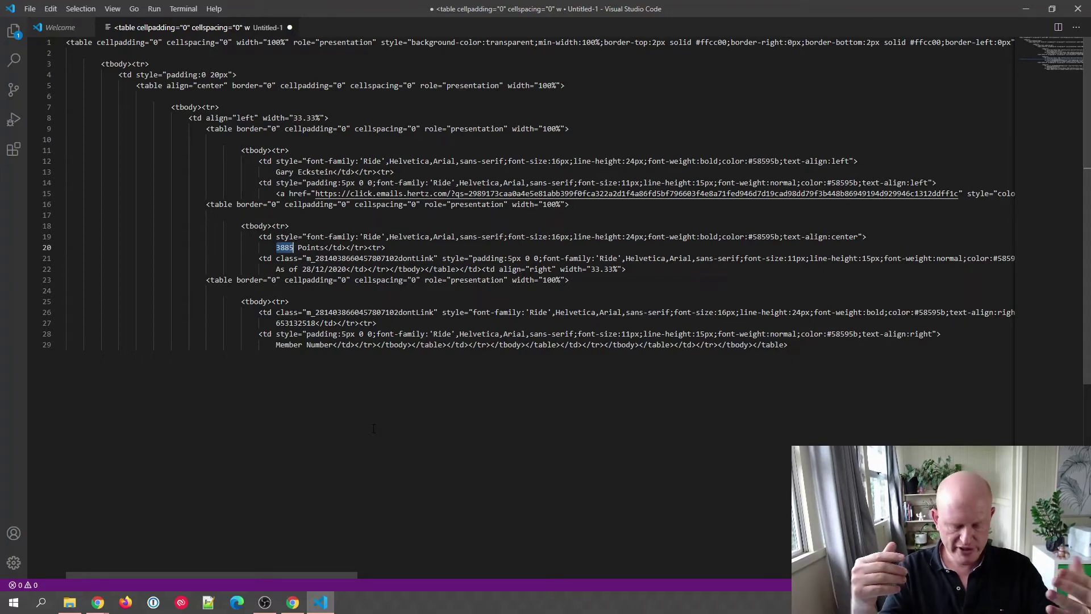
pyautogui.write('*')
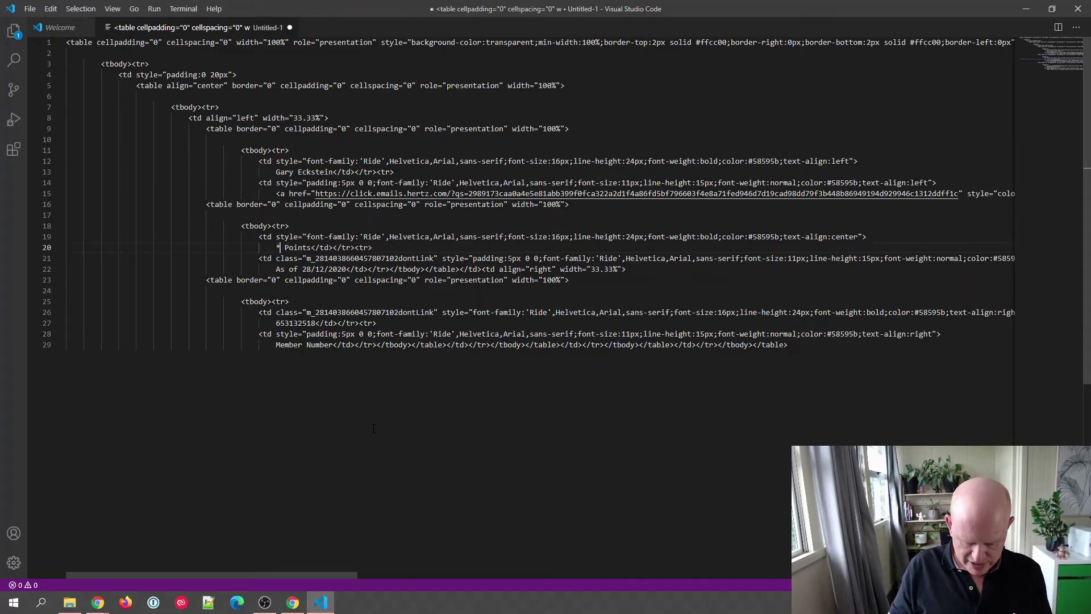
pyautogui.write('|POINTS')
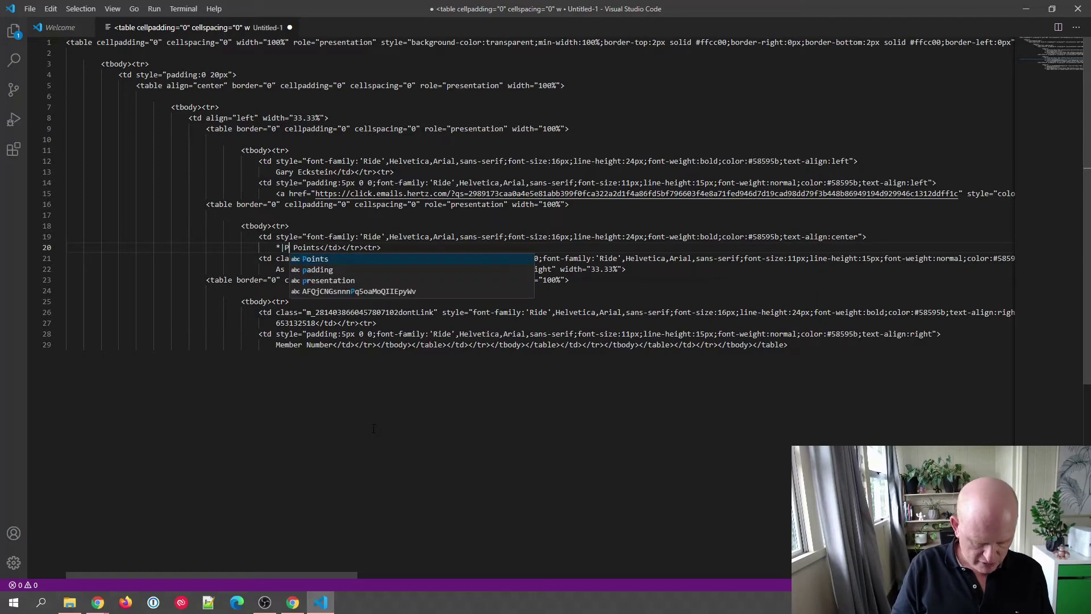
pyautogui.write('|*')
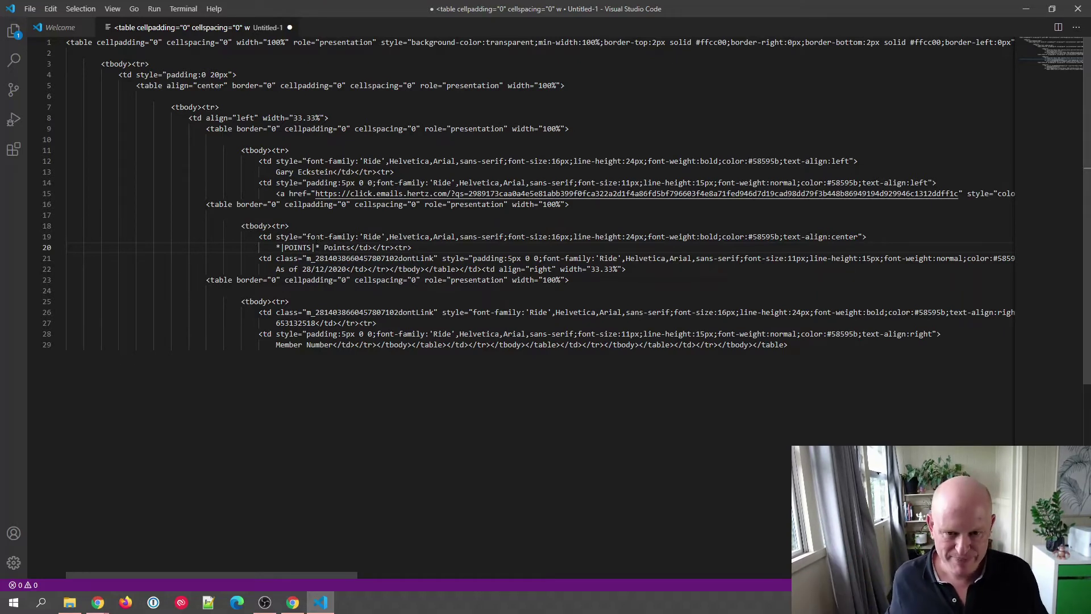
# Replace the member's first name in the table HTML with the merge tag *|FNAME|*
pyautogui.moveTo(277, 172); pyautogui.dragTo(294, 172)
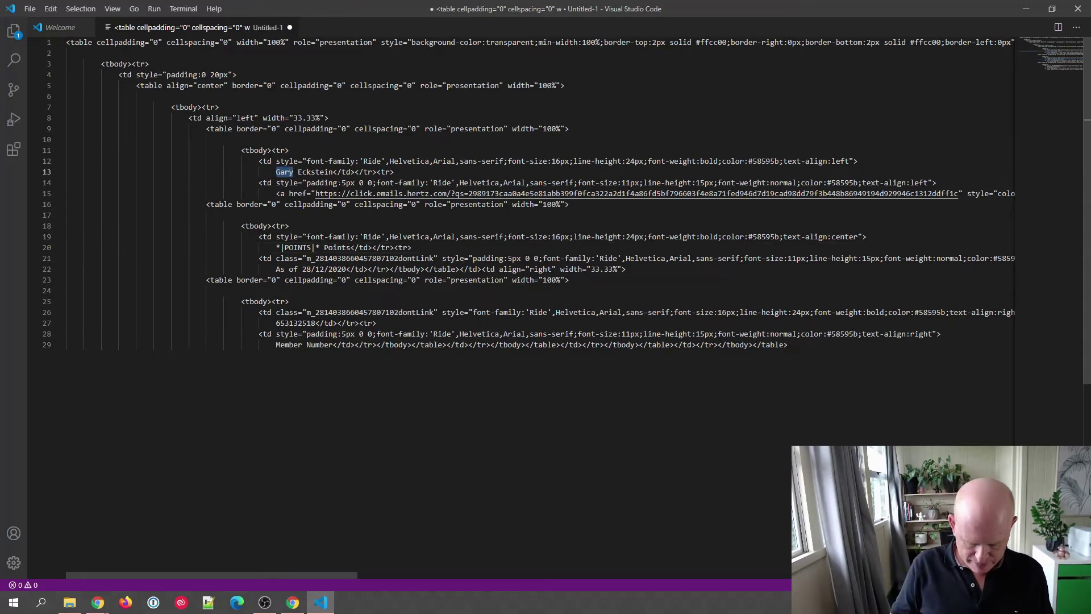
pyautogui.write('*|')
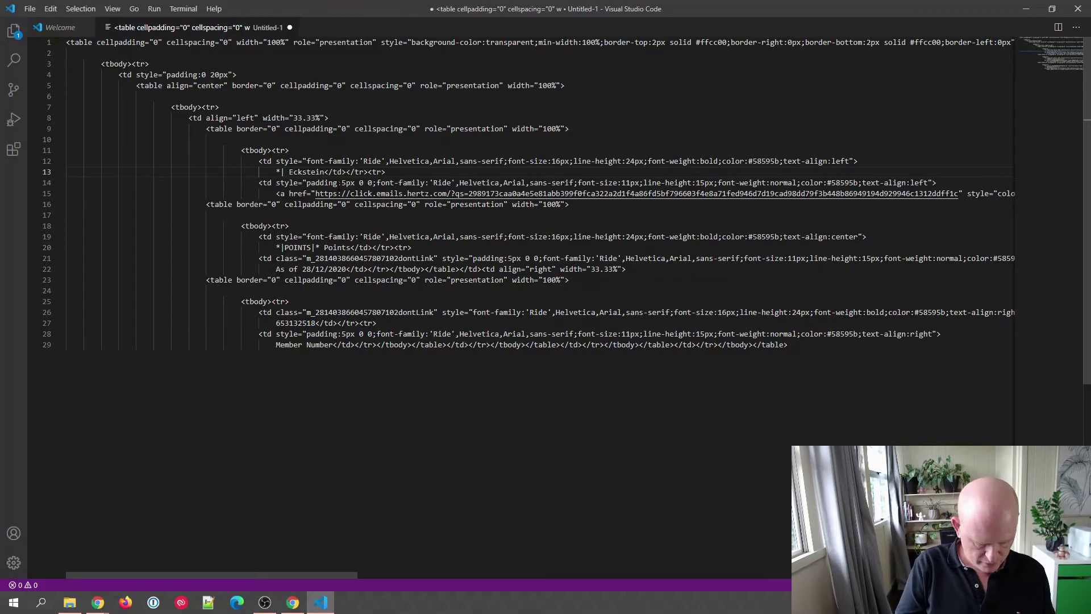
pyautogui.write('FNAME')
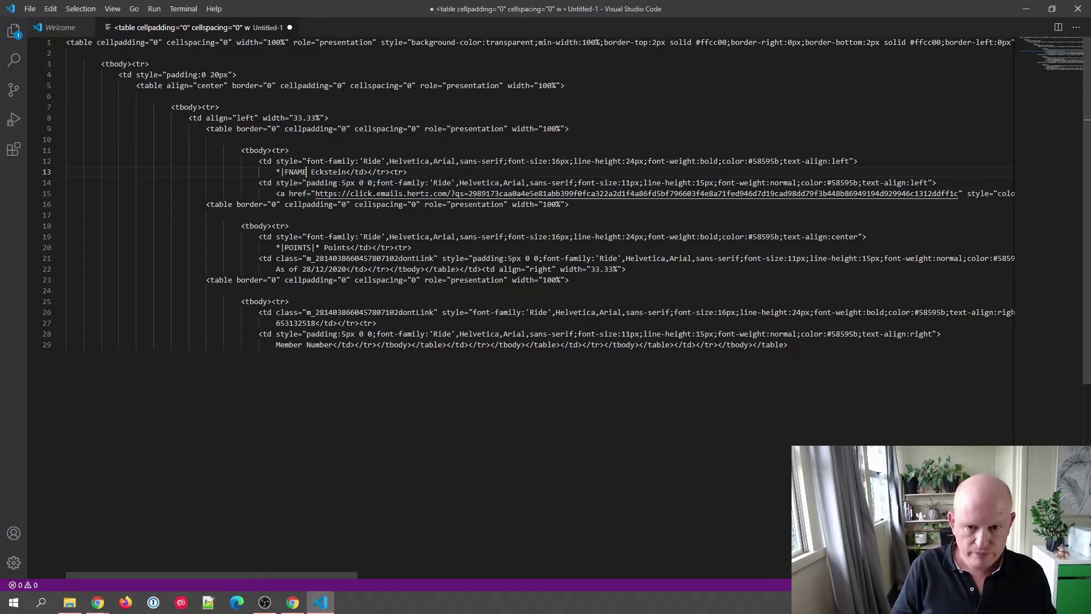
pyautogui.write('|*')
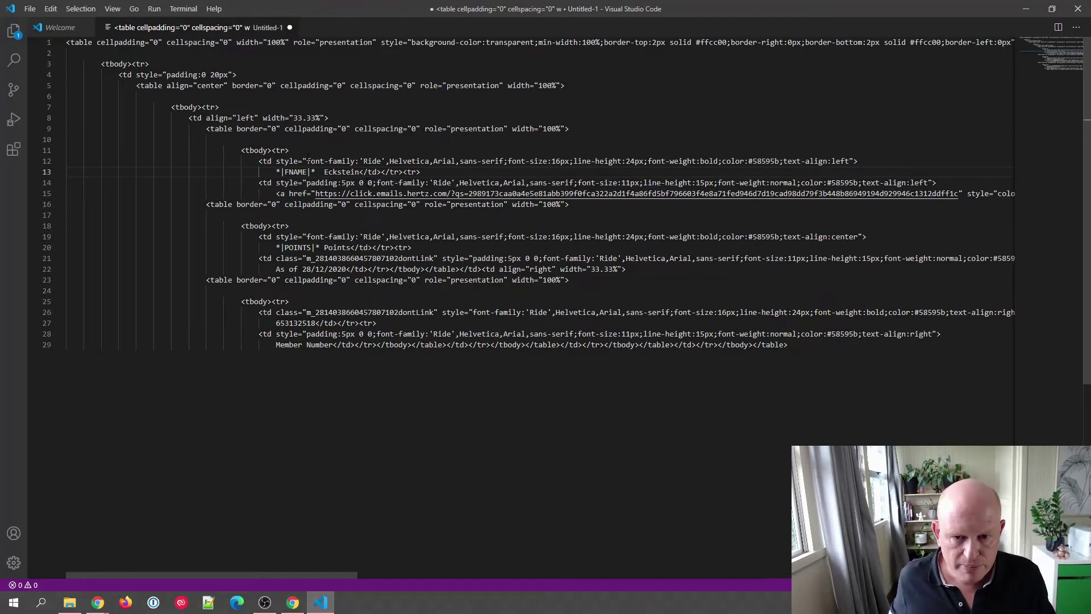
# Replace the member's last name in the table HTML with the merge tag *|LNAME|*, separated from *|FNAME|* by a single space
pyautogui.moveTo(277, 171); pyautogui.dragTo(316, 172)
pyautogui.hotkey('ctrl', 'c')
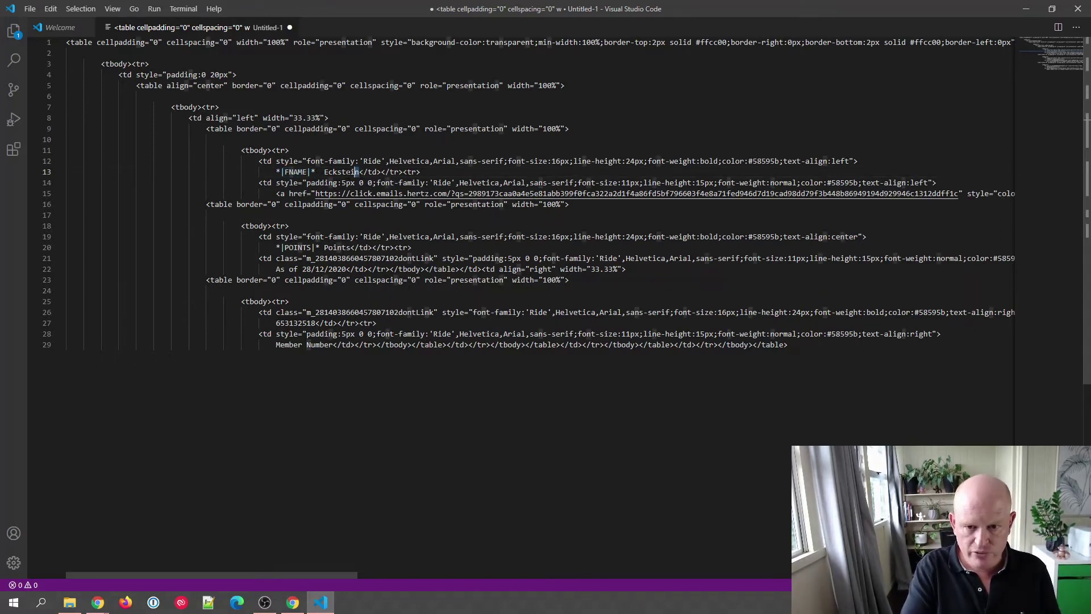
pyautogui.doubleClick(329, 172)
pyautogui.hotkey('ctrl', 'v')
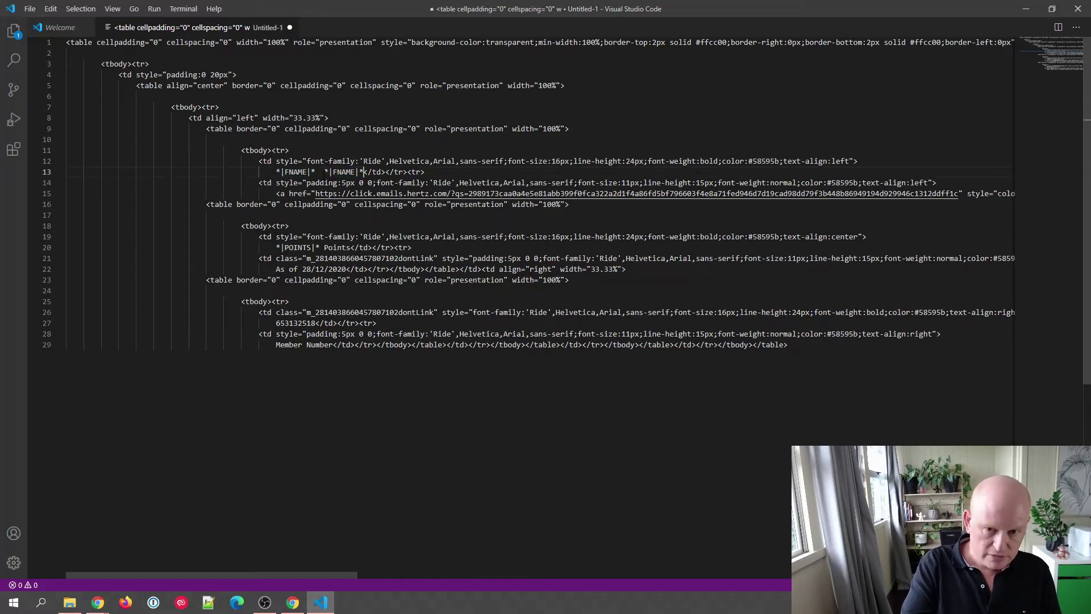
pyautogui.click(320, 171)
pyautogui.press('BackSpace')
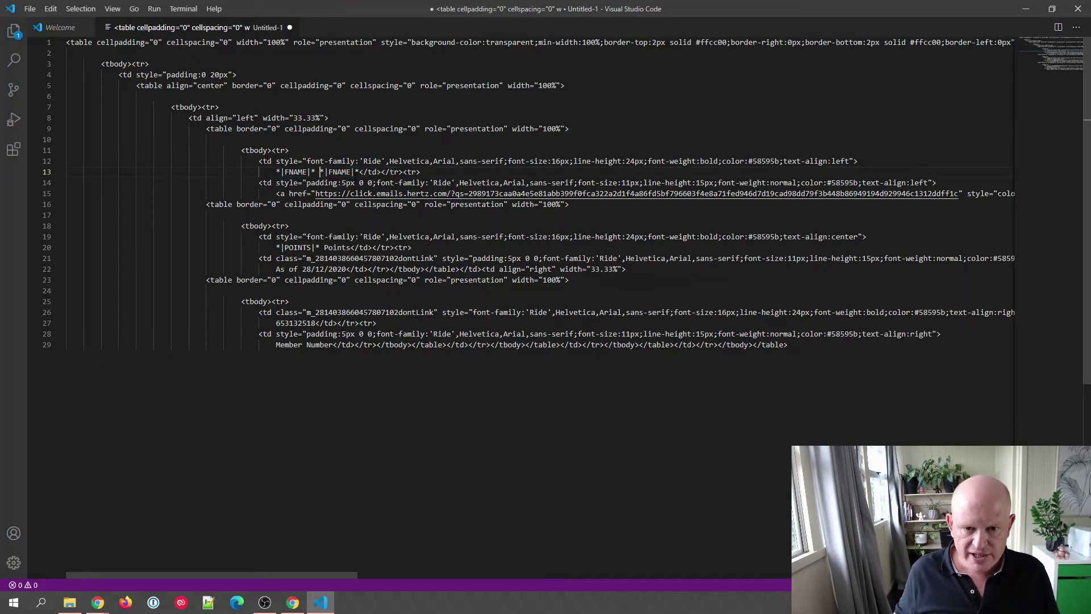
pyautogui.click(327, 171)
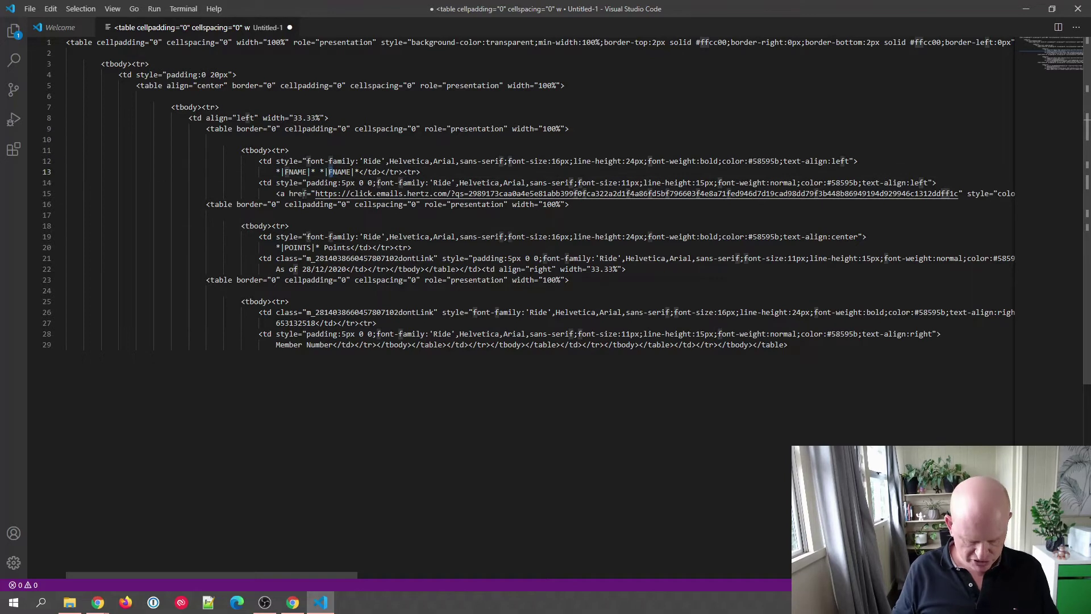
pyautogui.press('Delete')
pyautogui.write('L')
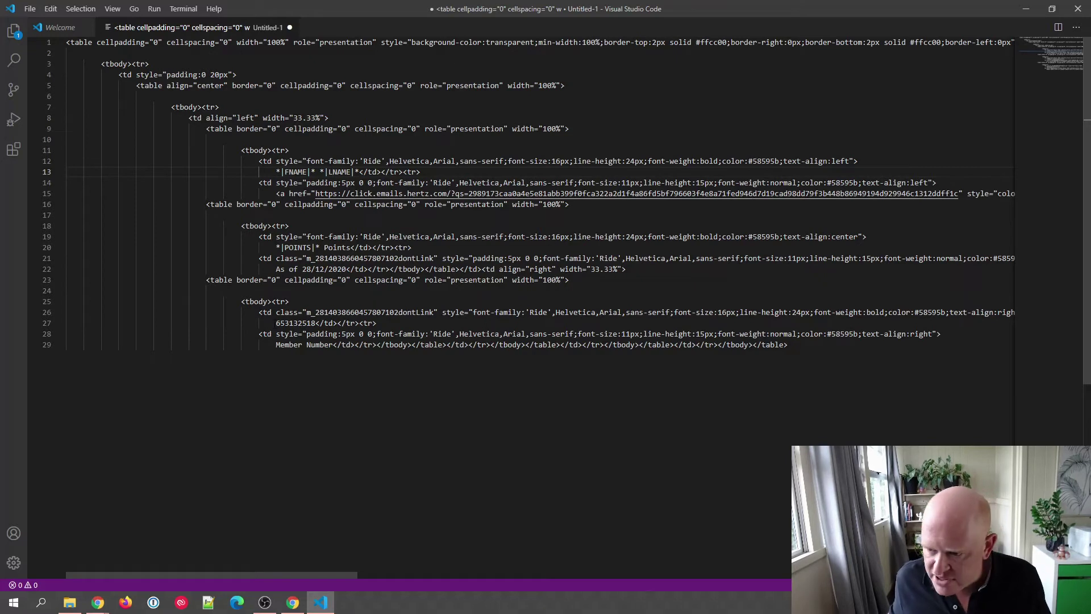
# Replace the member number value in the table HTML with the merge tag *|MEMBER|*
pyautogui.moveTo(277, 323); pyautogui.dragTo(316, 323)
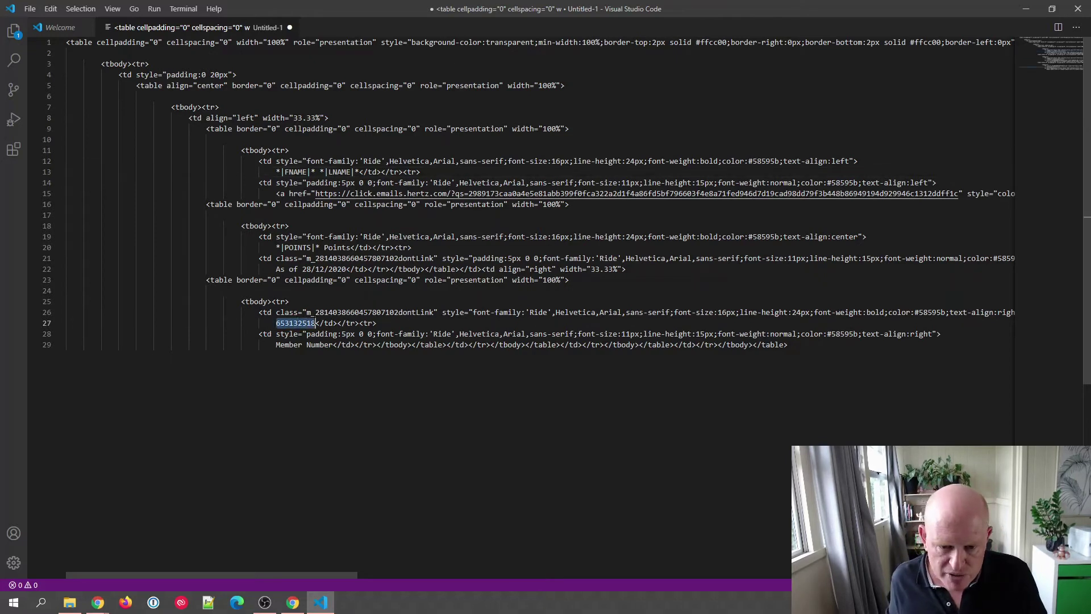
pyautogui.hotkey('ctrl', 'v')
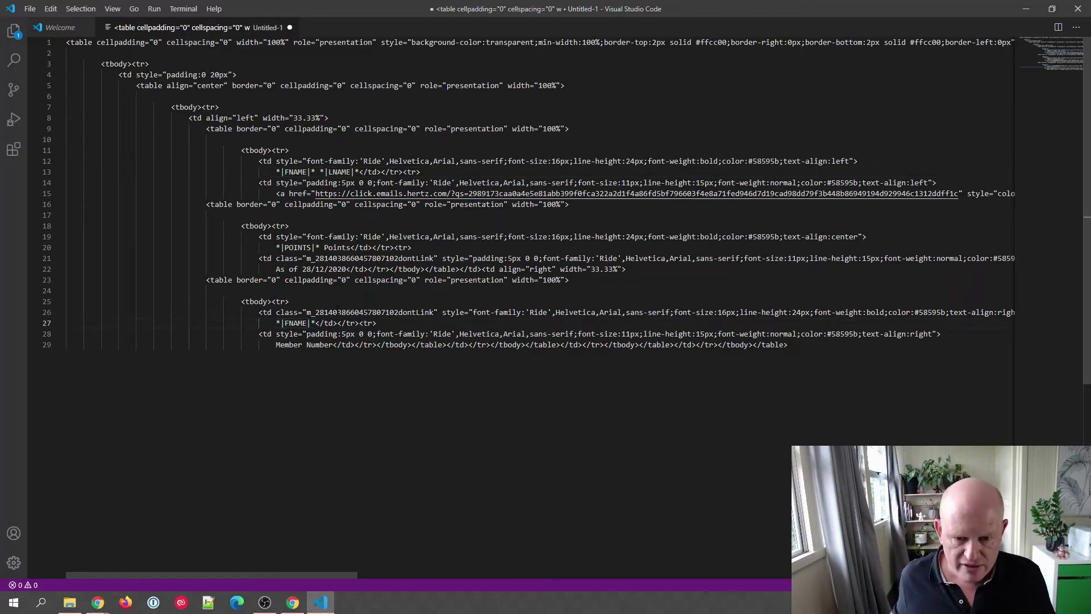
pyautogui.click(303, 323)
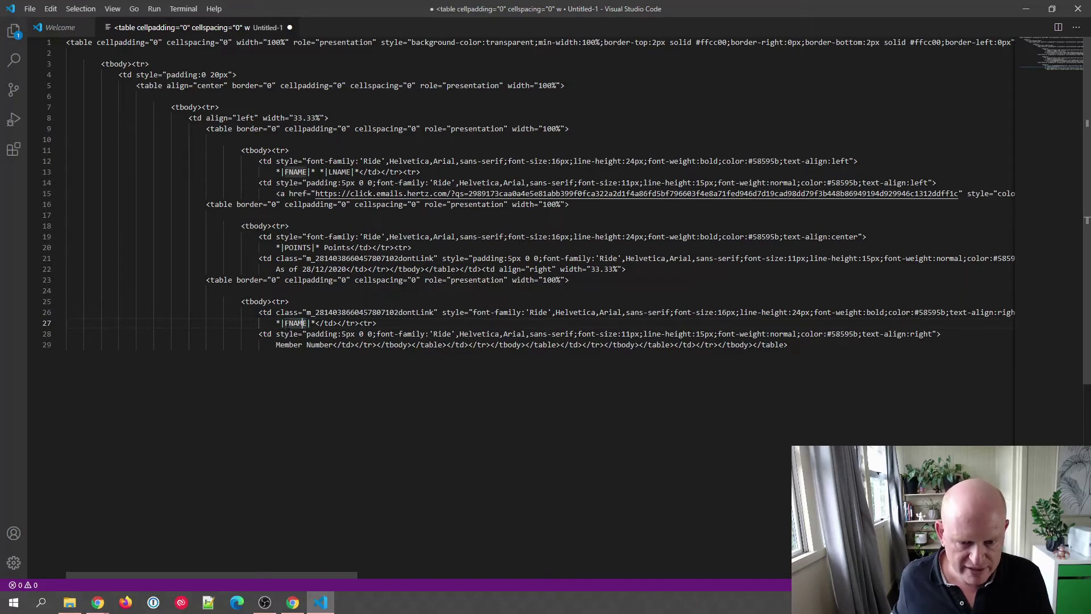
pyautogui.moveTo(284, 323); pyautogui.dragTo(308, 322)
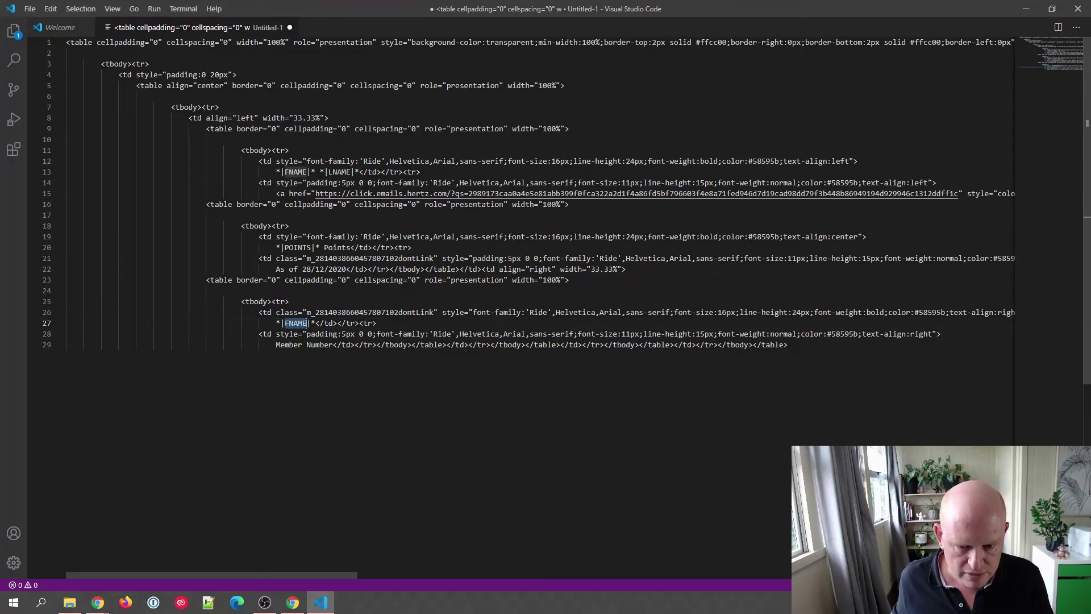
pyautogui.write('MEMBER')
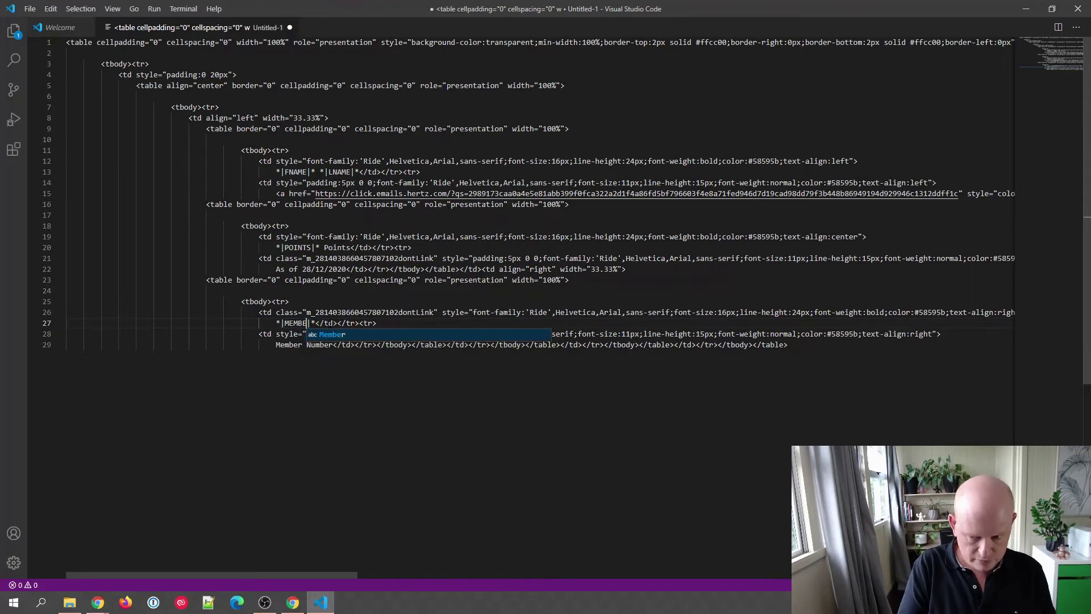
pyautogui.click(692, 396)
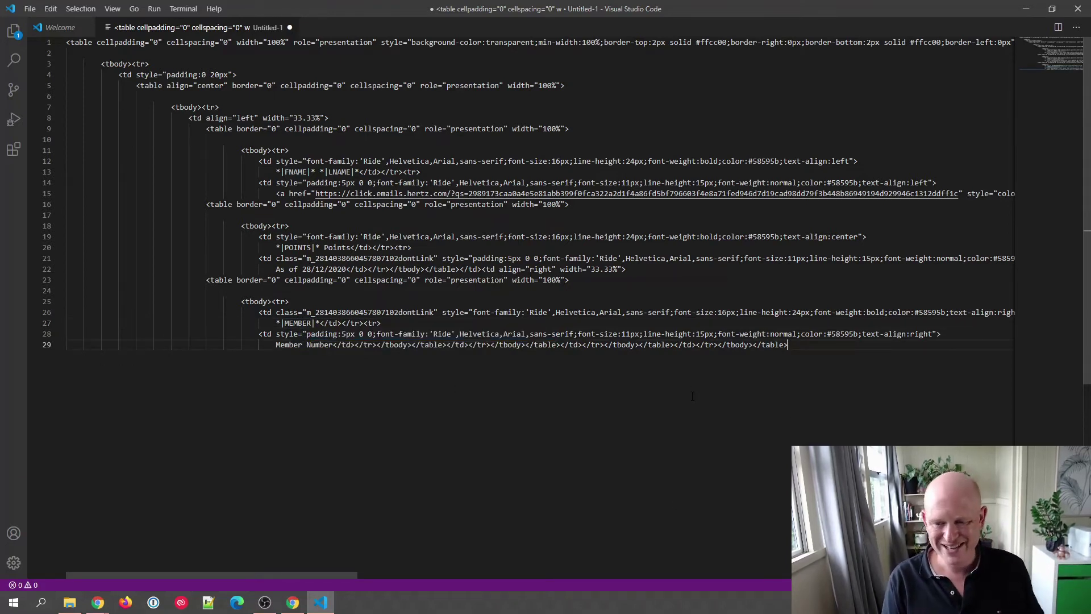
# Copy the entire edited table HTML and switch to the Mailchimp campaign builder in Chrome
pyautogui.click(586, 211)
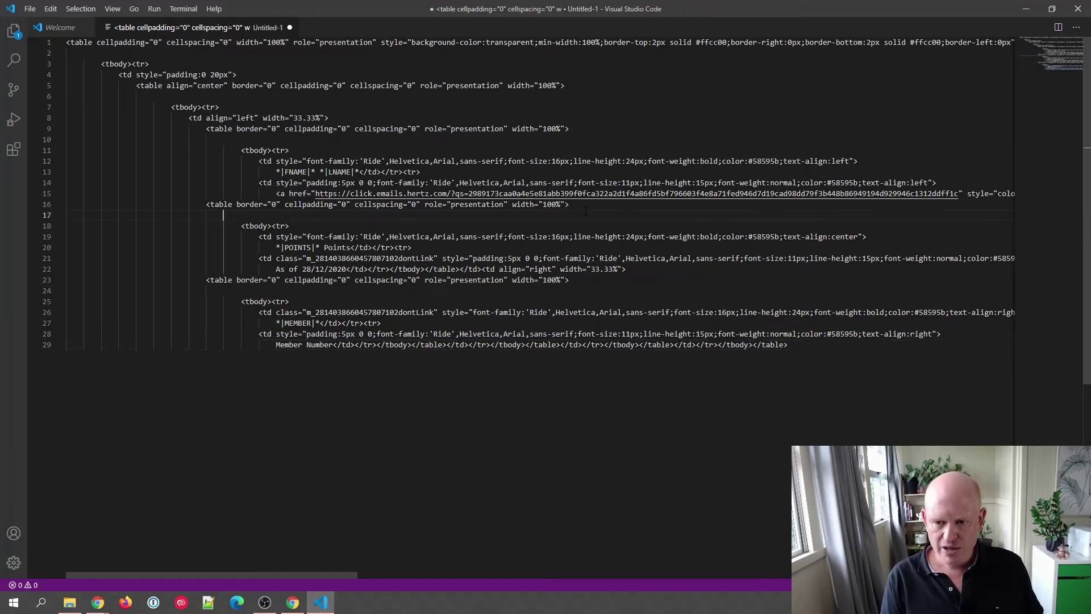
pyautogui.hotkey('ctrl', 'a')
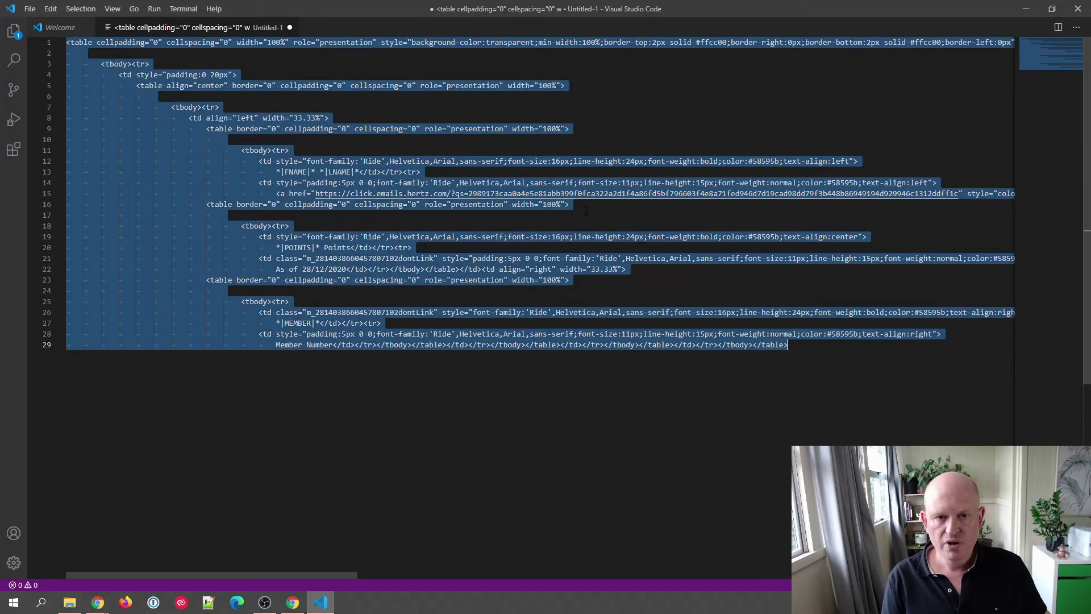
pyautogui.click(97, 602)
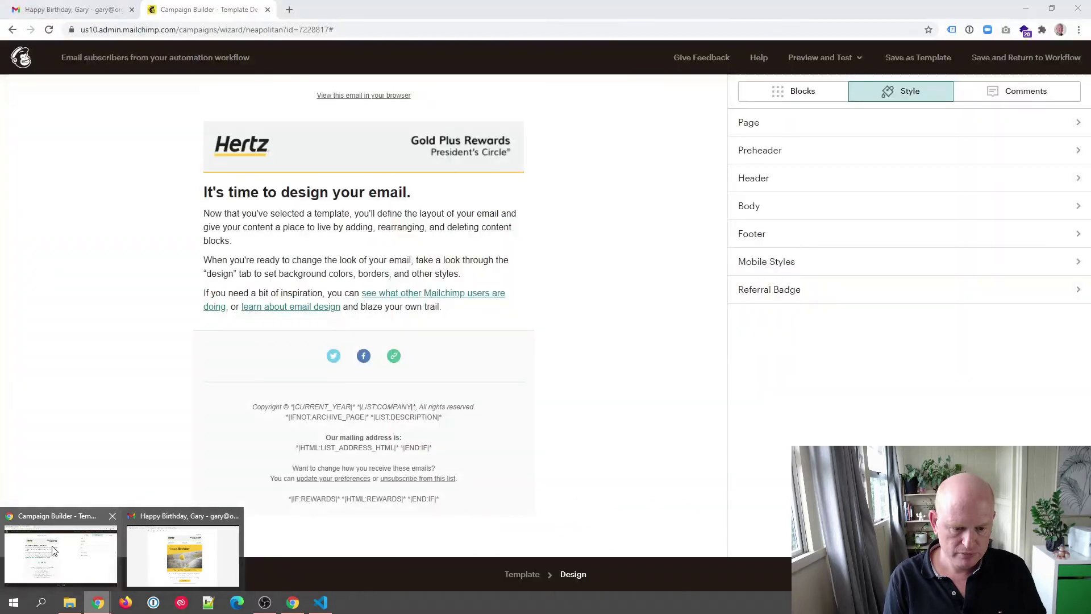
pyautogui.click(52, 551)
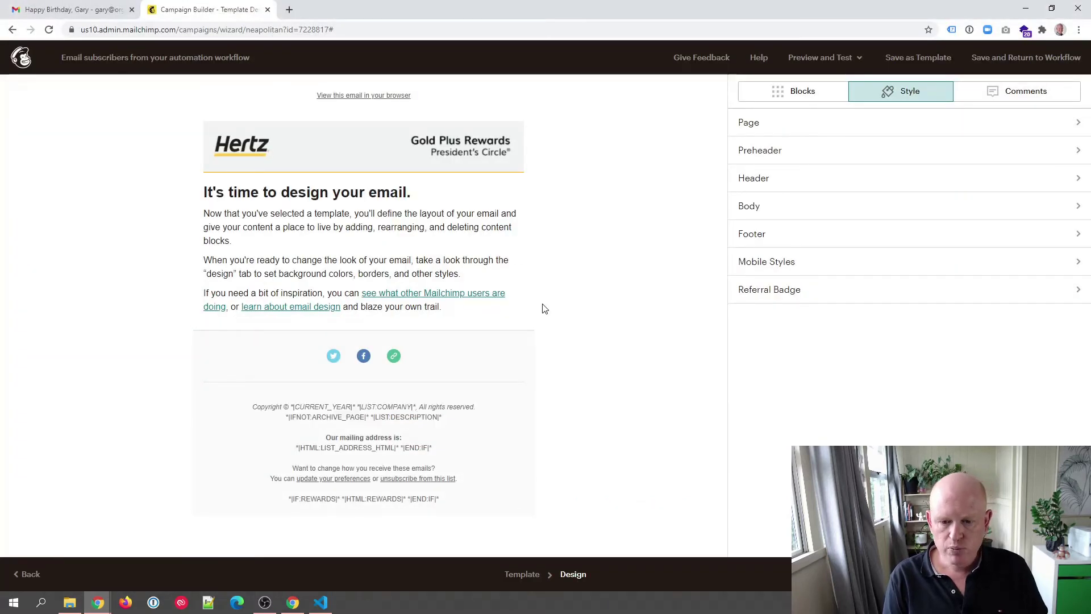
# Add a Code block below the Hertz header, replace its placeholder text with the copied table HTML, and save the block
pyautogui.click(792, 91)
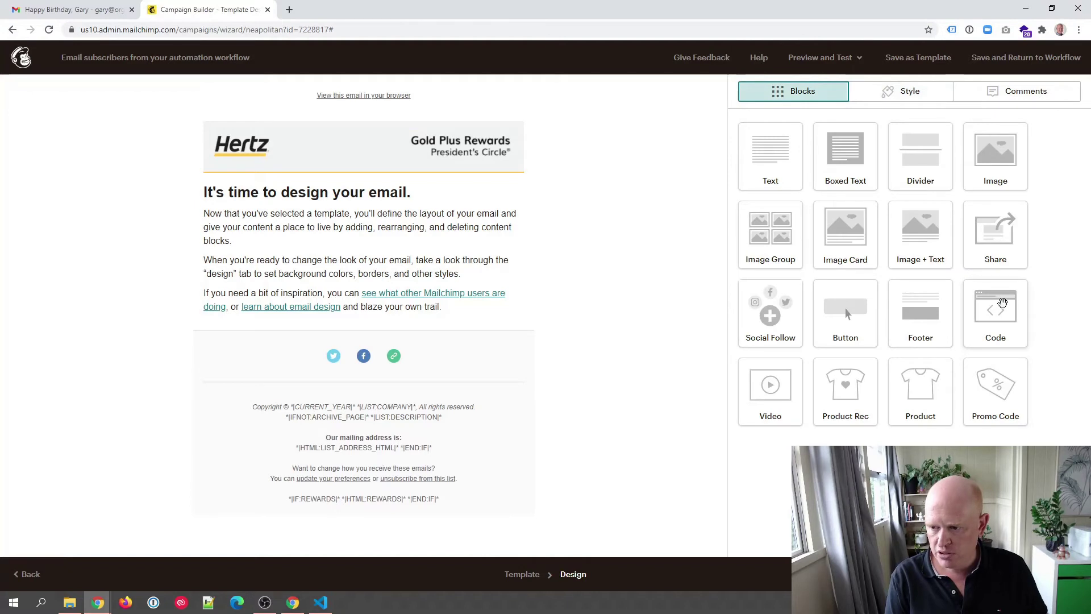
pyautogui.moveTo(1000, 310); pyautogui.dragTo(397, 200)
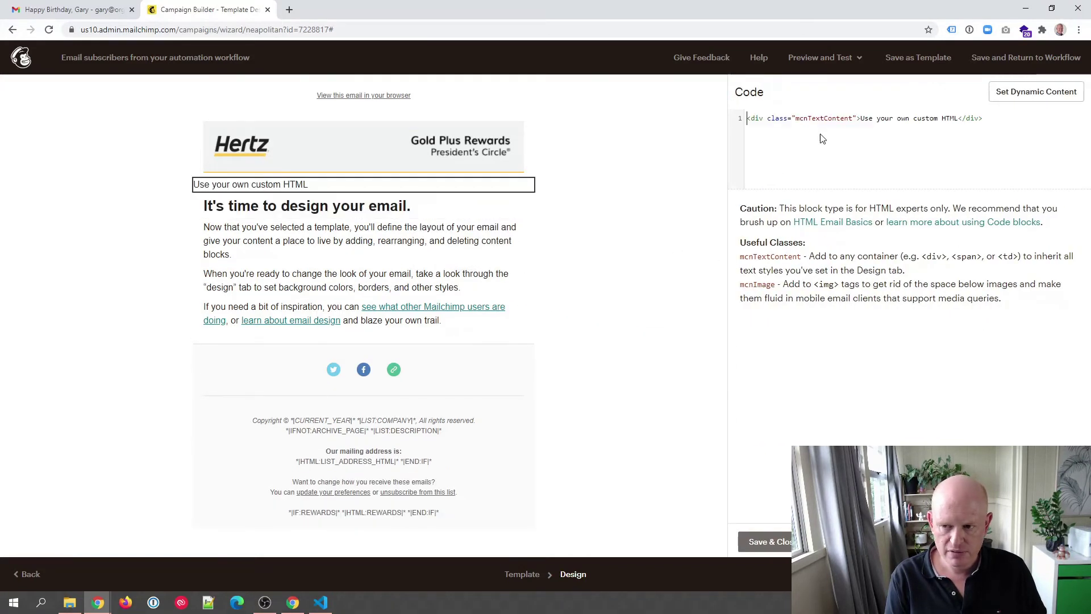
pyautogui.moveTo(960, 118); pyautogui.dragTo(862, 121)
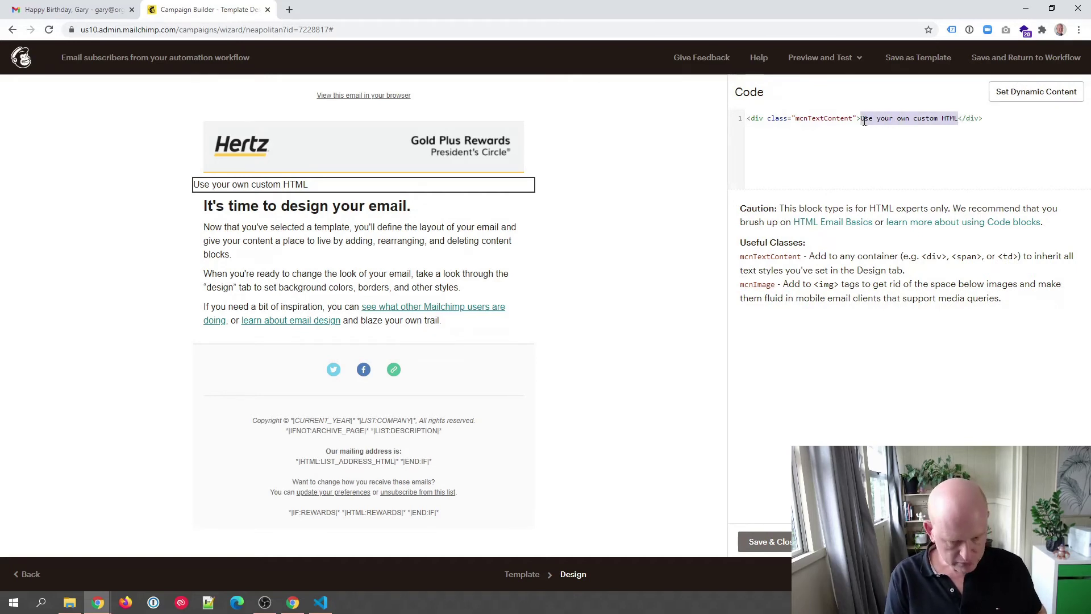
pyautogui.hotkey('ctrl', 'v')
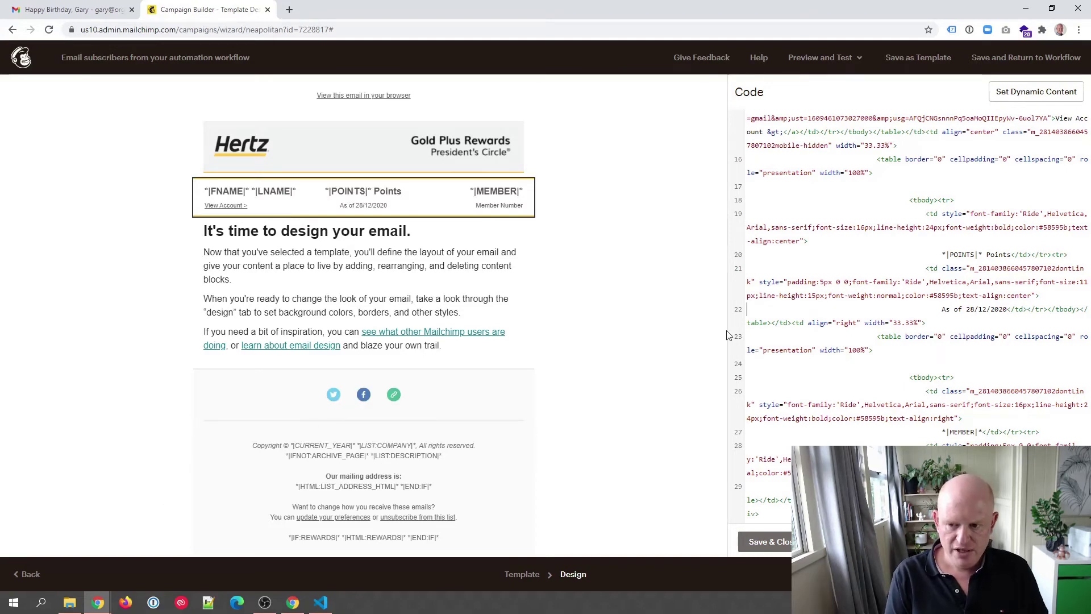
pyautogui.click(768, 541)
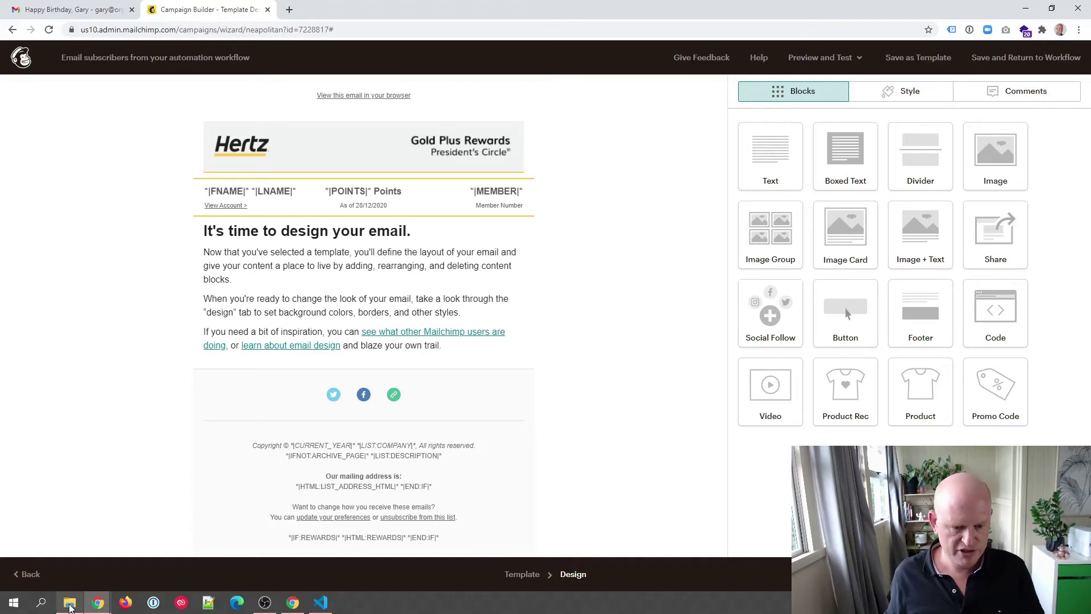
# Switch to the Hertz email in Gmail and copy the two offer paragraphs between the birthday banner and the BOOK NOW button
pyautogui.moveTo(69, 606)
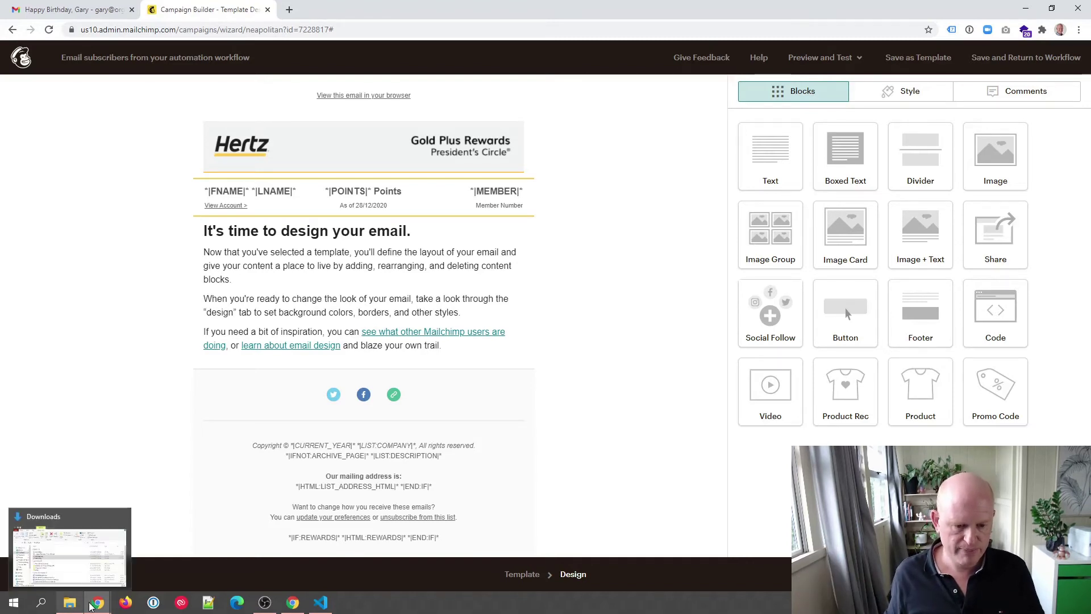
pyautogui.click(198, 540)
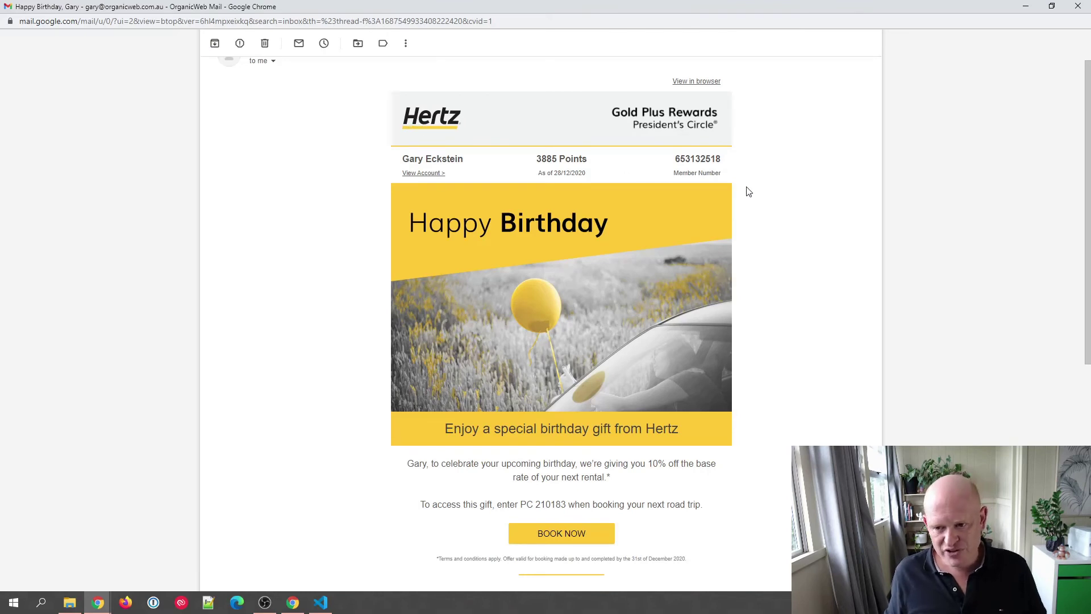
pyautogui.scroll(-2, 670, 239)
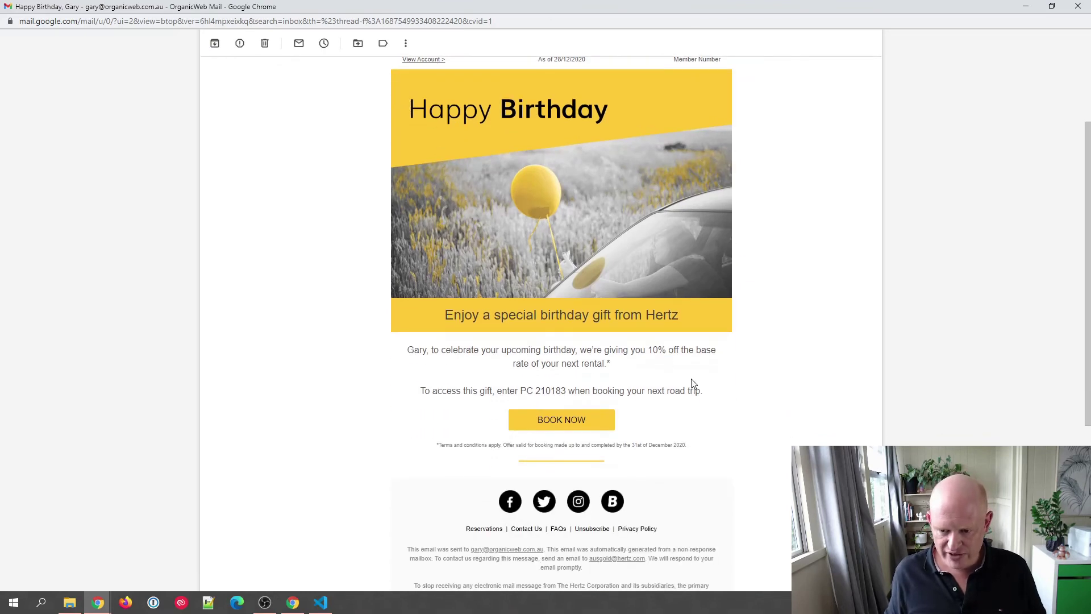
pyautogui.moveTo(709, 400); pyautogui.dragTo(407, 356)
pyautogui.hotkey('ctrl', 'c')
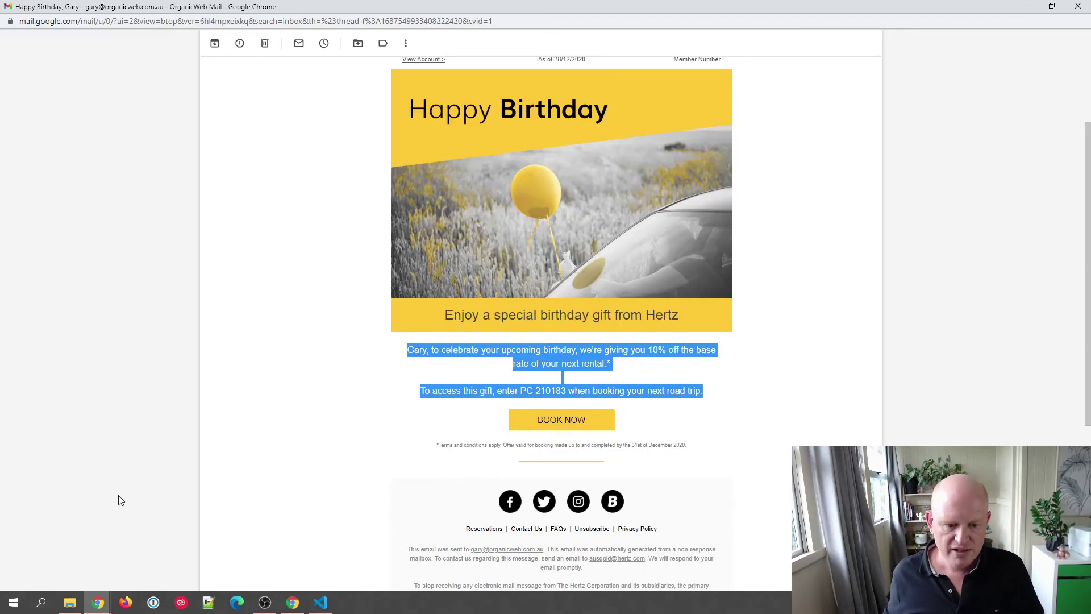
# Back in the Mailchimp builder, add an Image block below the account details row and insert the Happy Birthday image hertz-2.png
pyautogui.click(97, 602)
pyautogui.click(120, 539)
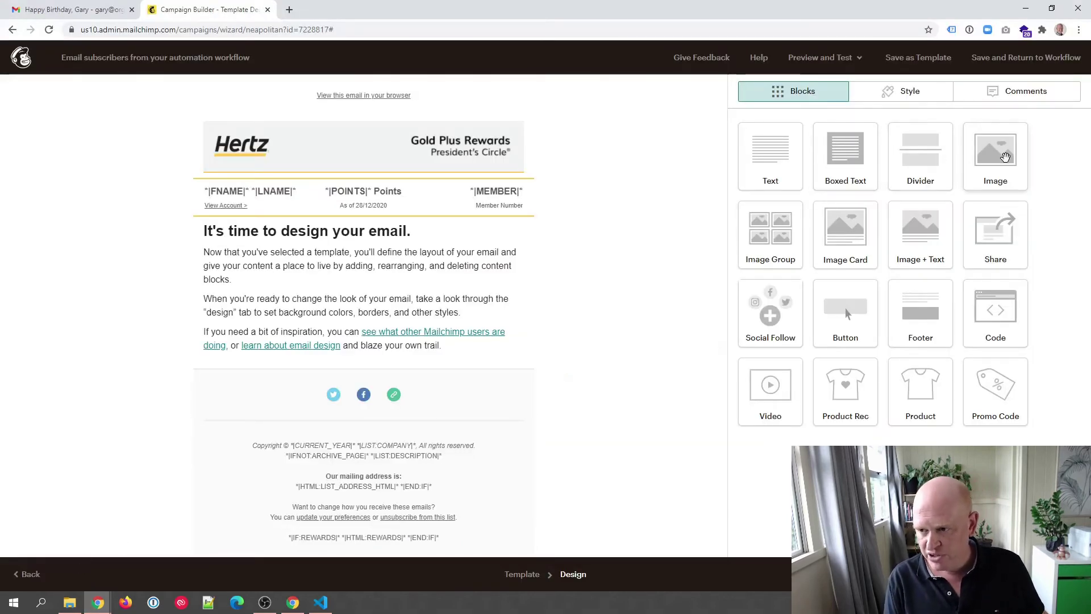
pyautogui.moveTo(1005, 157); pyautogui.dragTo(445, 225)
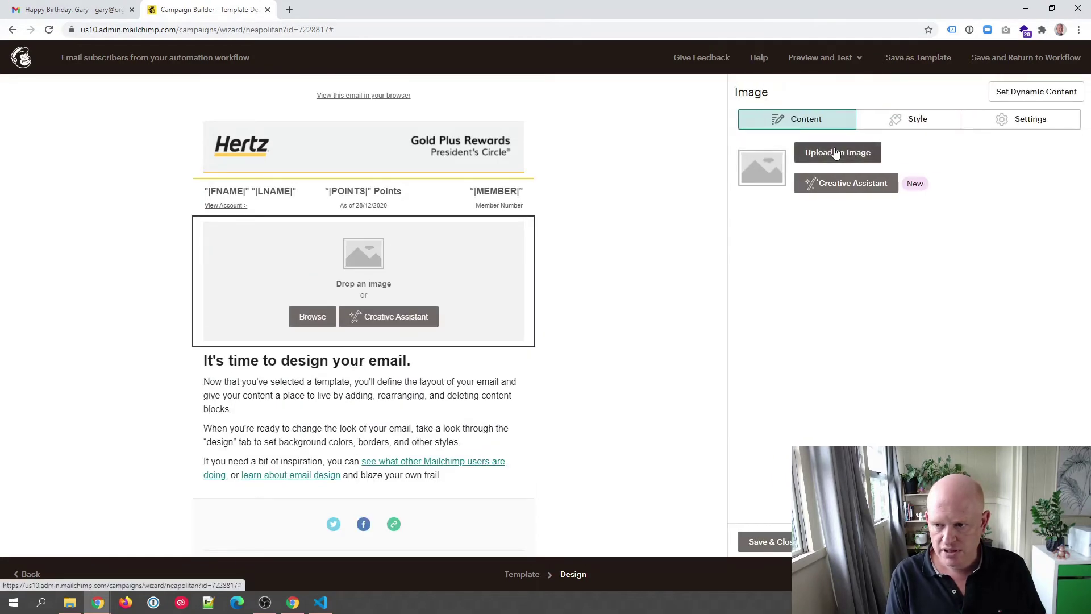
pyautogui.click(837, 153)
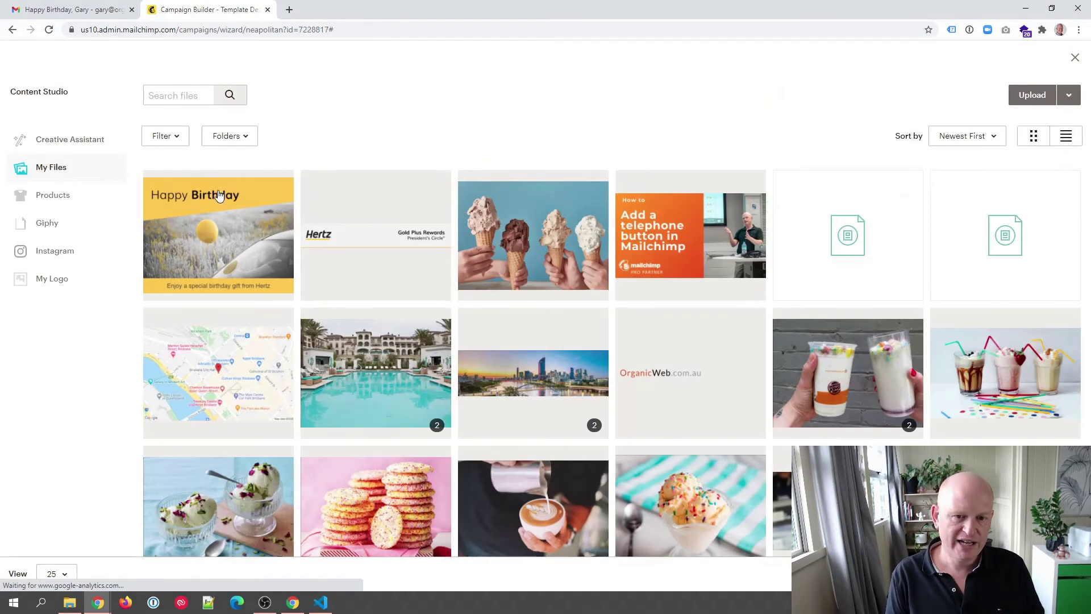
pyautogui.click(227, 221)
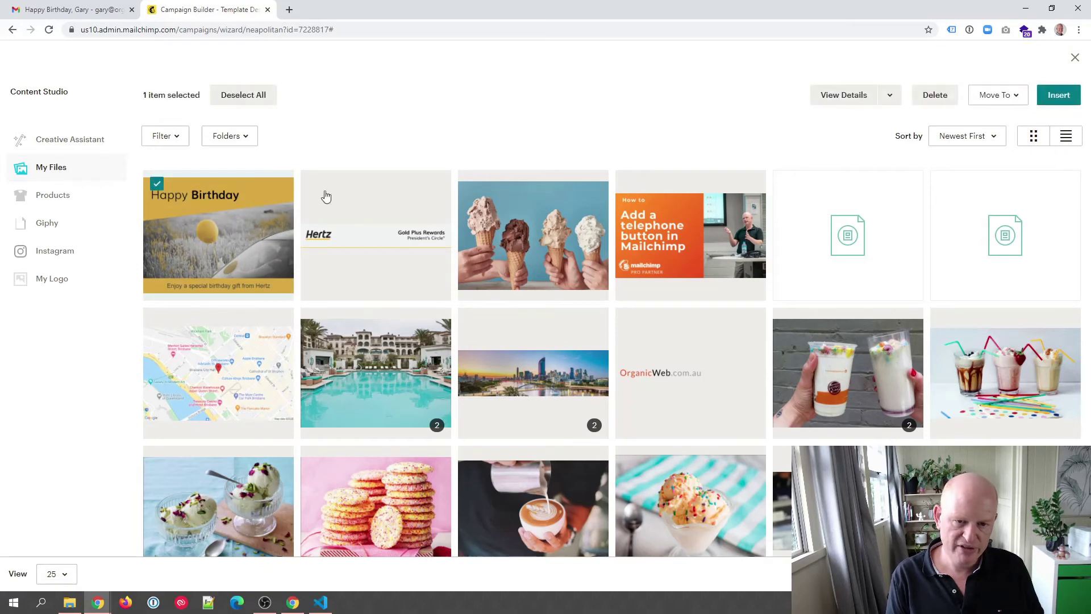
pyautogui.click(1063, 97)
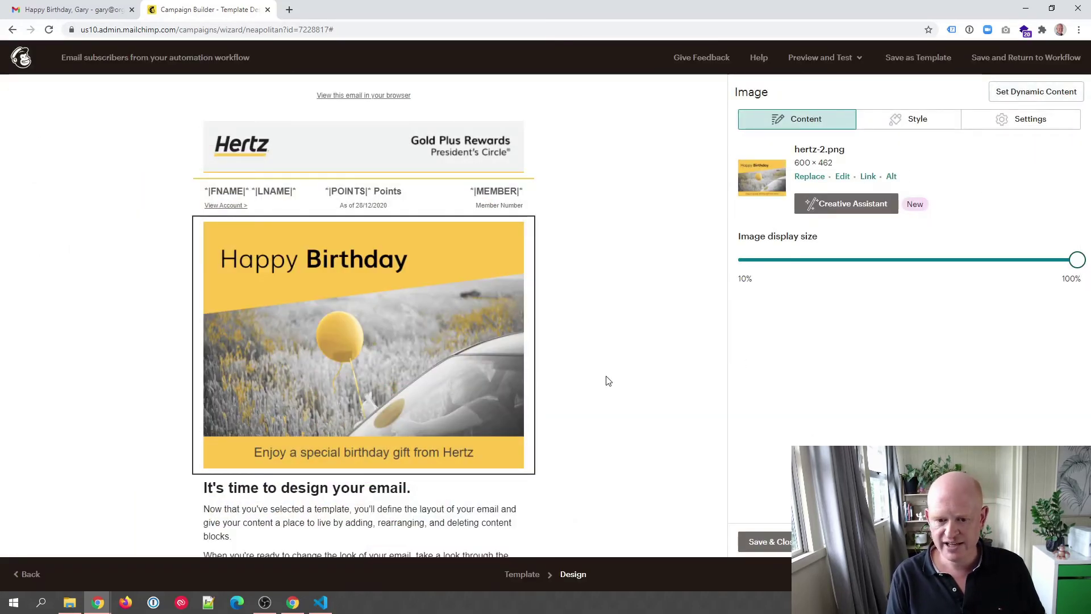
# Open the text block below the birthday image for editing and show its HTML source
pyautogui.scroll(-2, 608, 350)
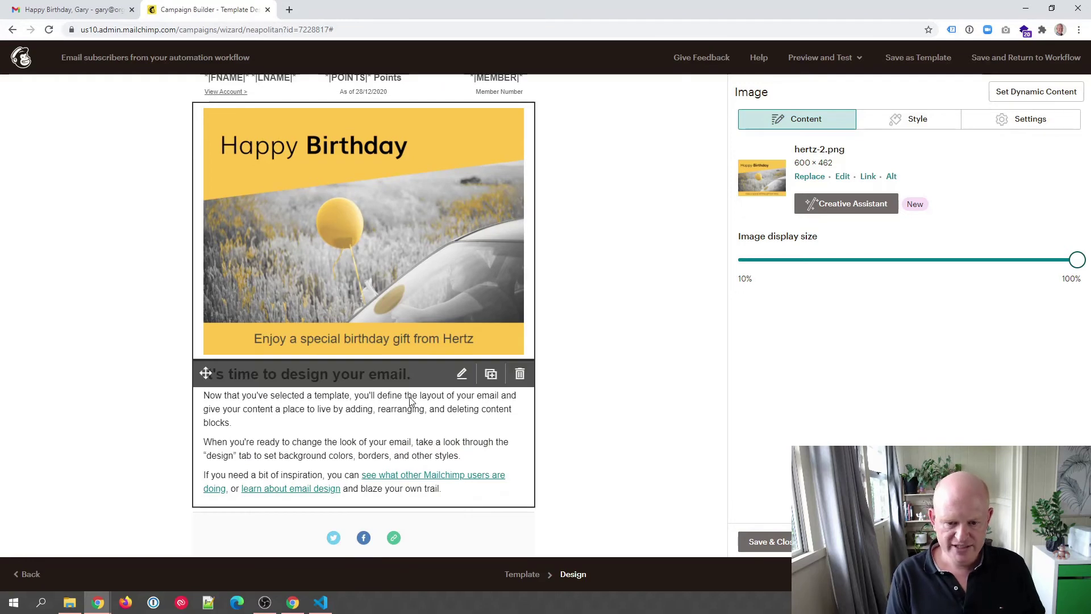
pyautogui.click(382, 371)
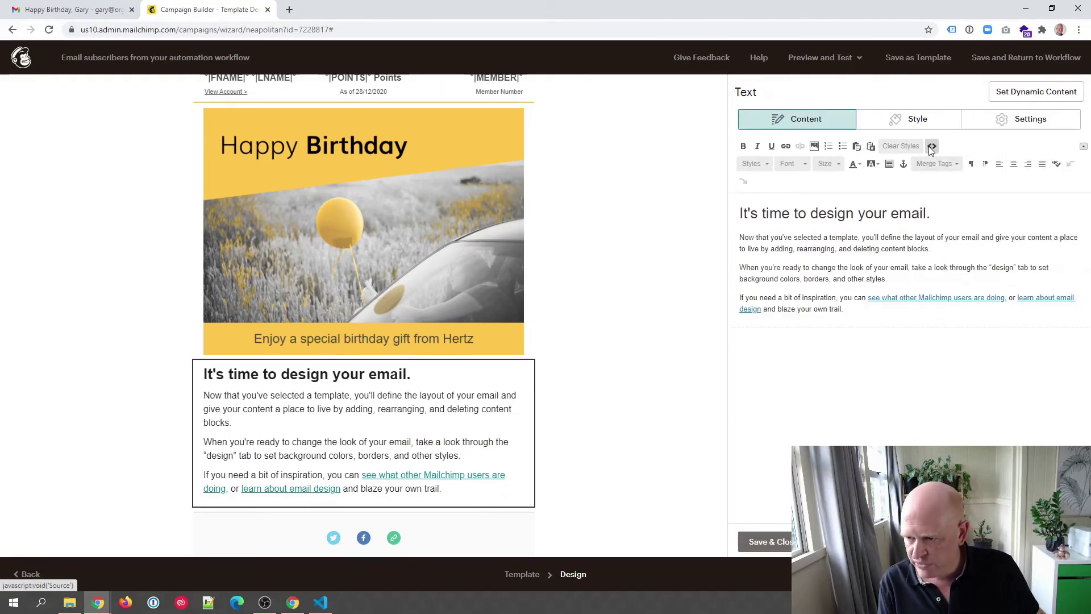
pyautogui.click(932, 148)
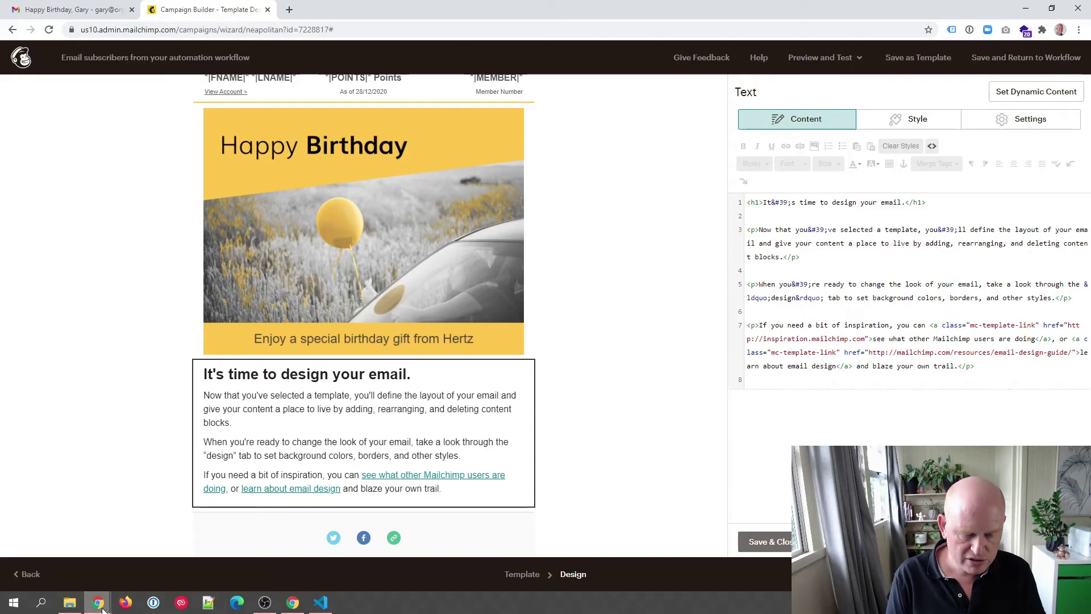
# Return to the Hertz email in Gmail and highlight the offer text from the end of the first paragraph into the second
pyautogui.moveTo(102, 609)
pyautogui.click(146, 575)
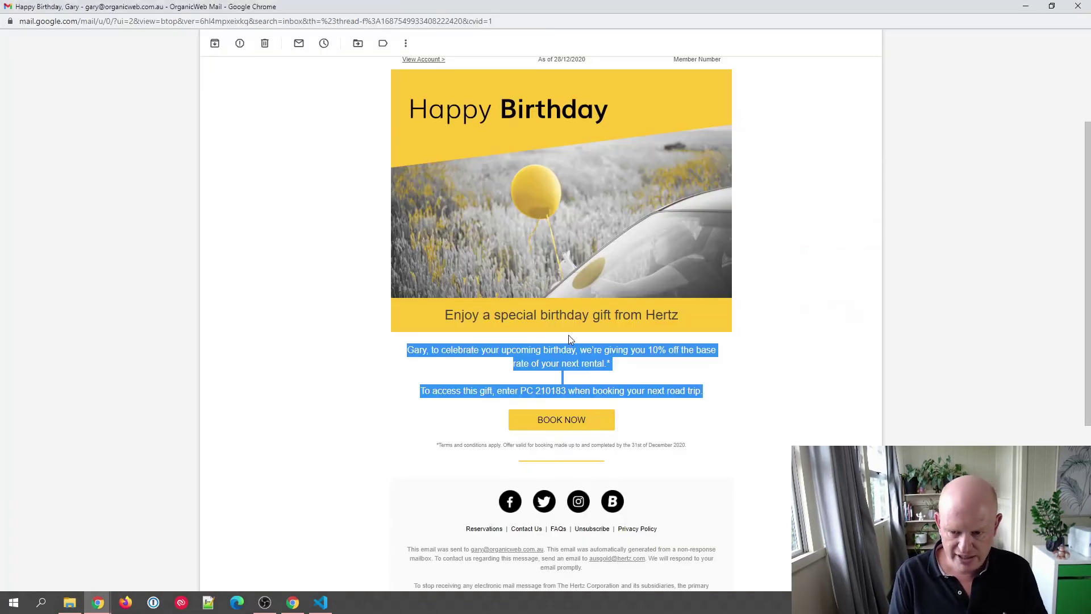
pyautogui.click(626, 374)
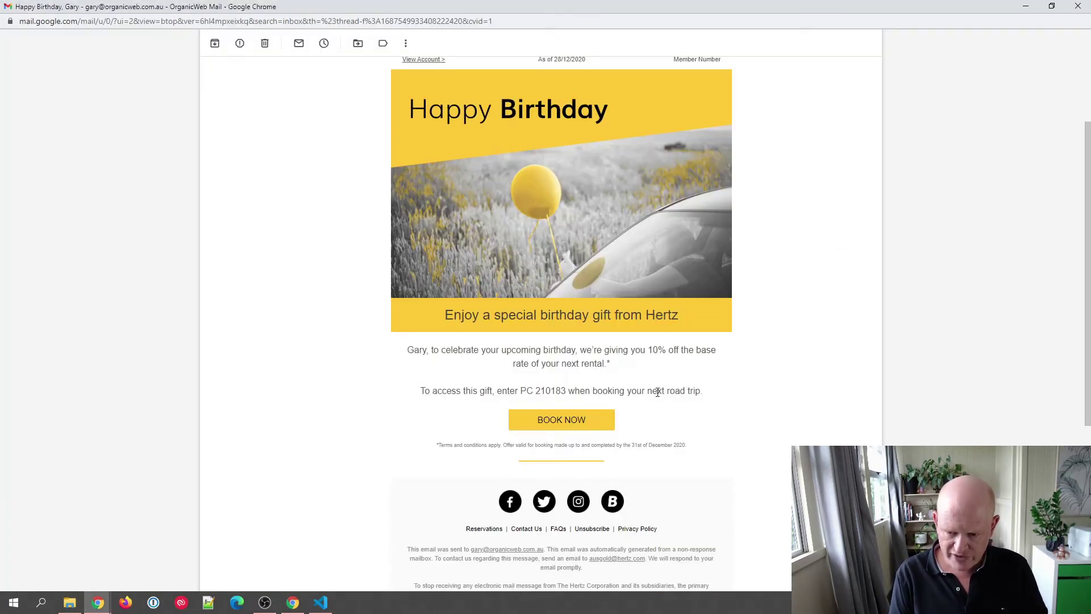
pyautogui.moveTo(657, 392); pyautogui.dragTo(563, 363)
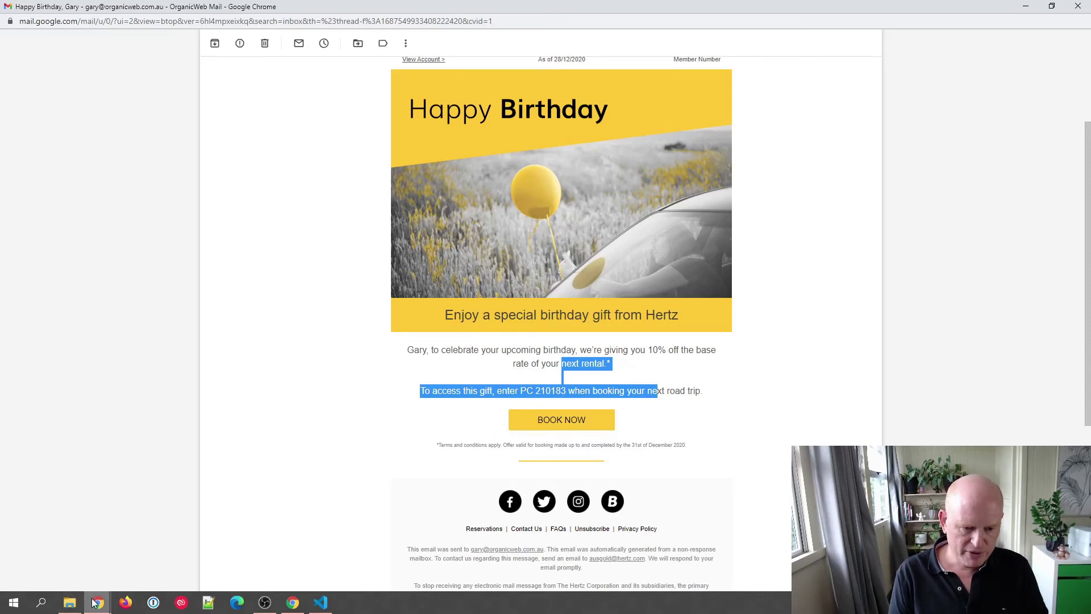
# Switch back to the Mailchimp builder, replace the text block's placeholder HTML with the copied offer text, and save the block
pyautogui.moveTo(95, 603)
pyautogui.click(68, 563)
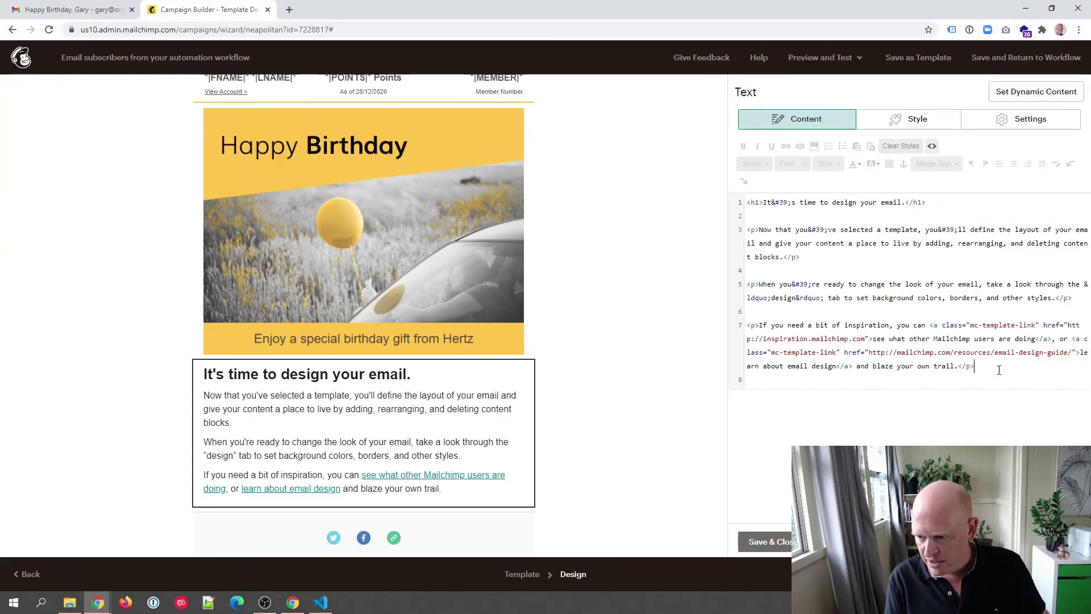
pyautogui.moveTo(999, 370); pyautogui.dragTo(745, 206)
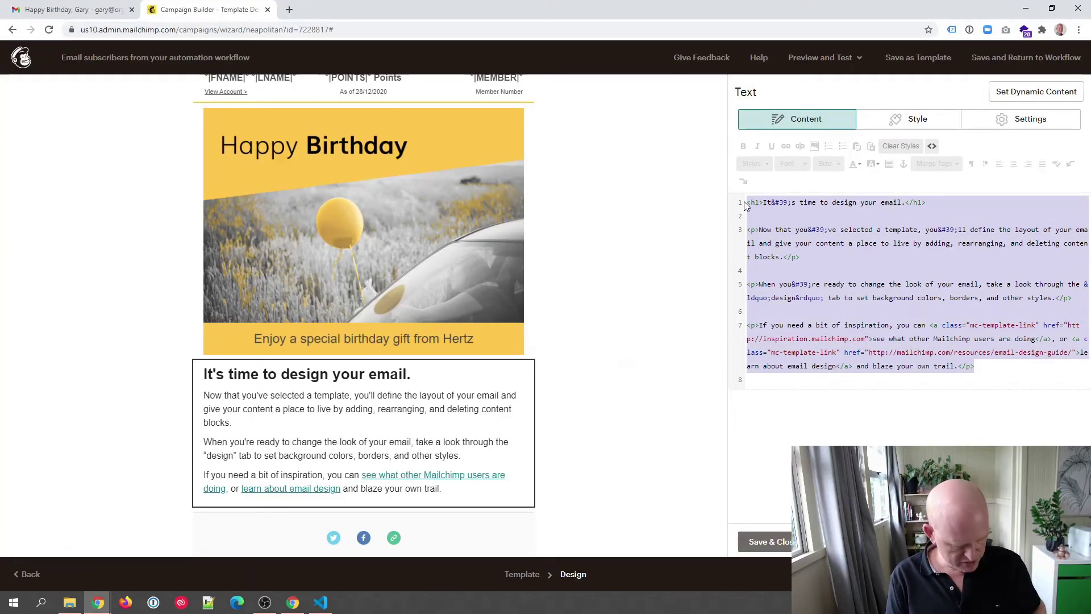
pyautogui.hotkey('ctrl', 'v')
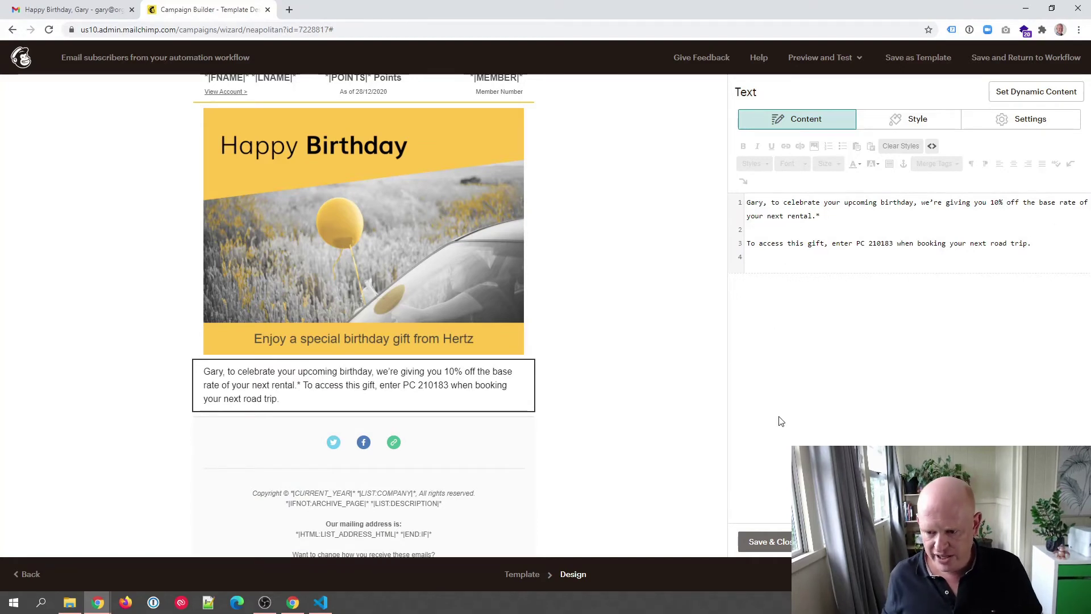
pyautogui.click(773, 546)
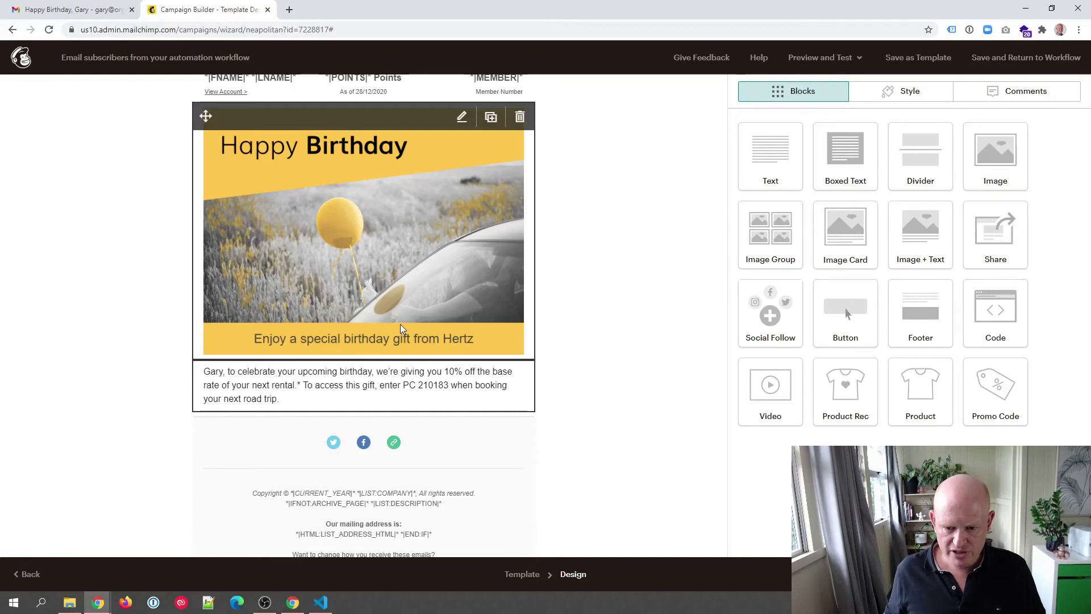
# Reopen the offer text block, check the layout in the Hertz email, and separate the two offer sentences with a blank line in Mailchimp
pyautogui.click(391, 386)
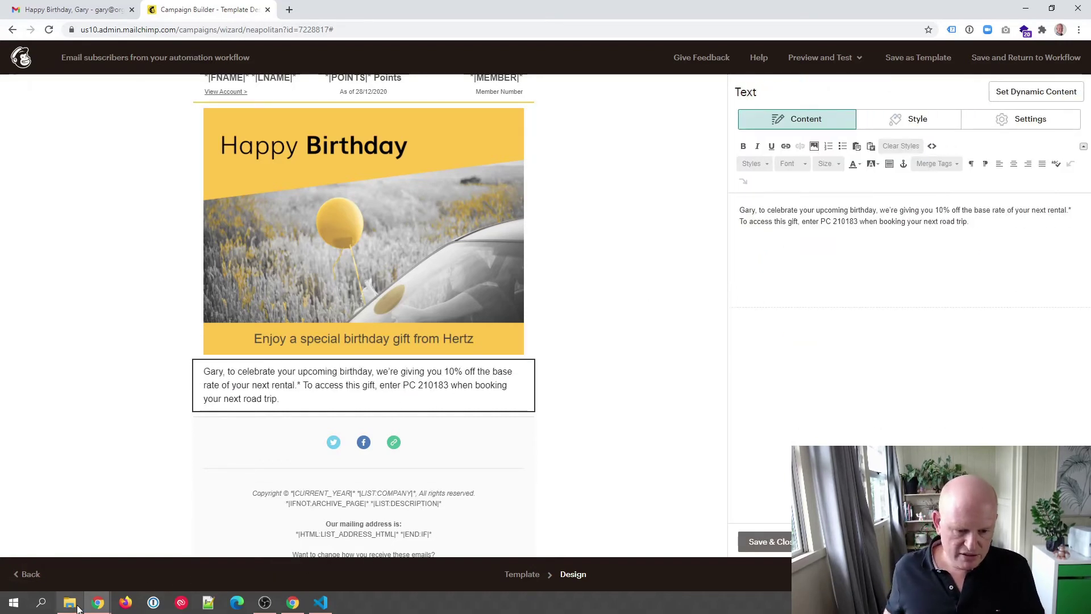
pyautogui.click(94, 606)
pyautogui.click(176, 551)
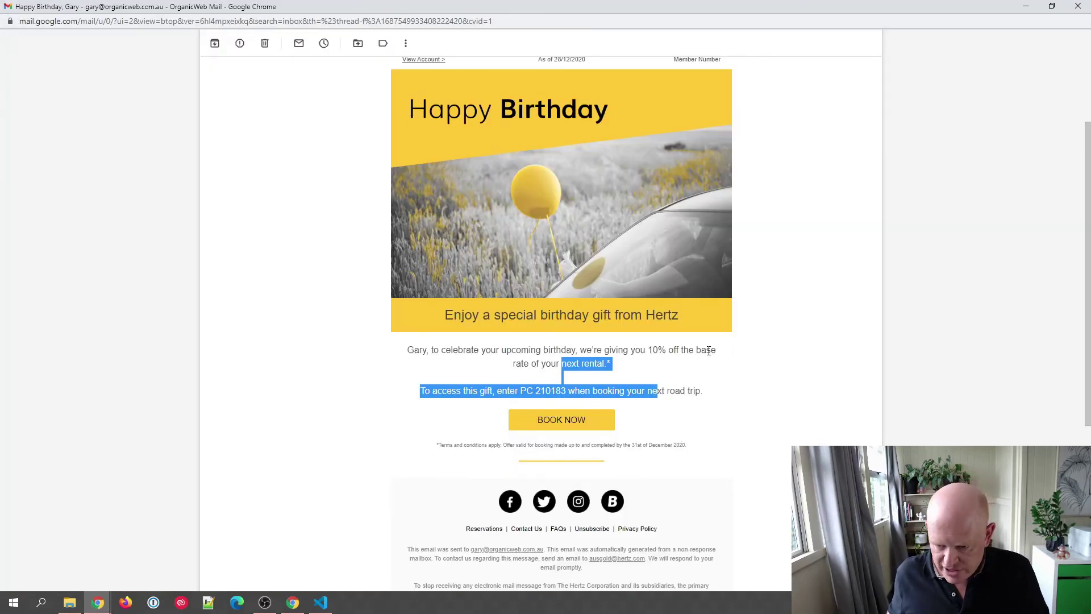
pyautogui.click(614, 366)
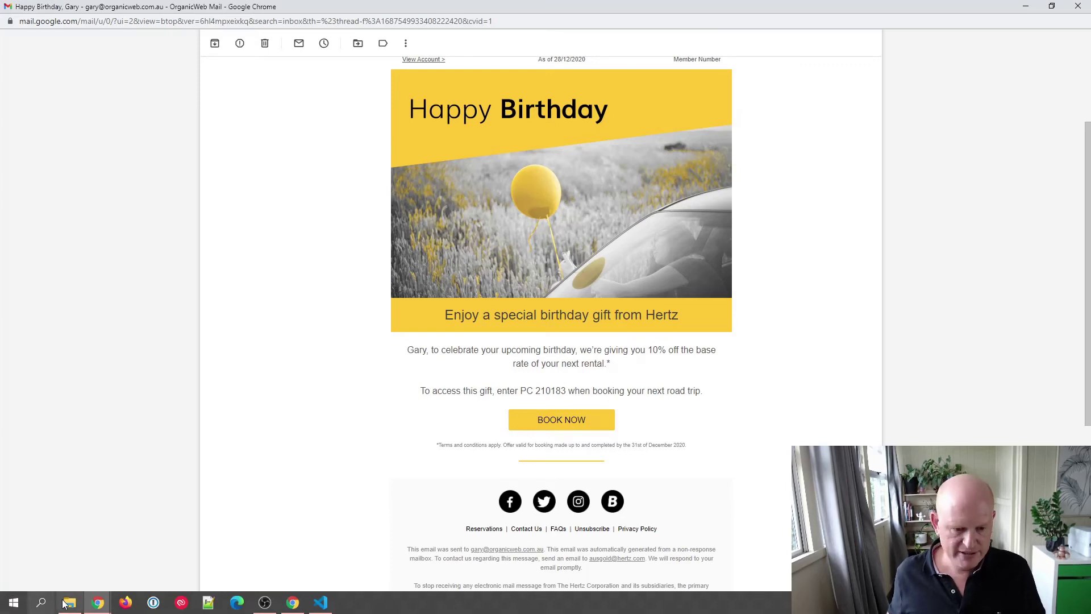
pyautogui.moveTo(95, 606)
pyautogui.click(59, 568)
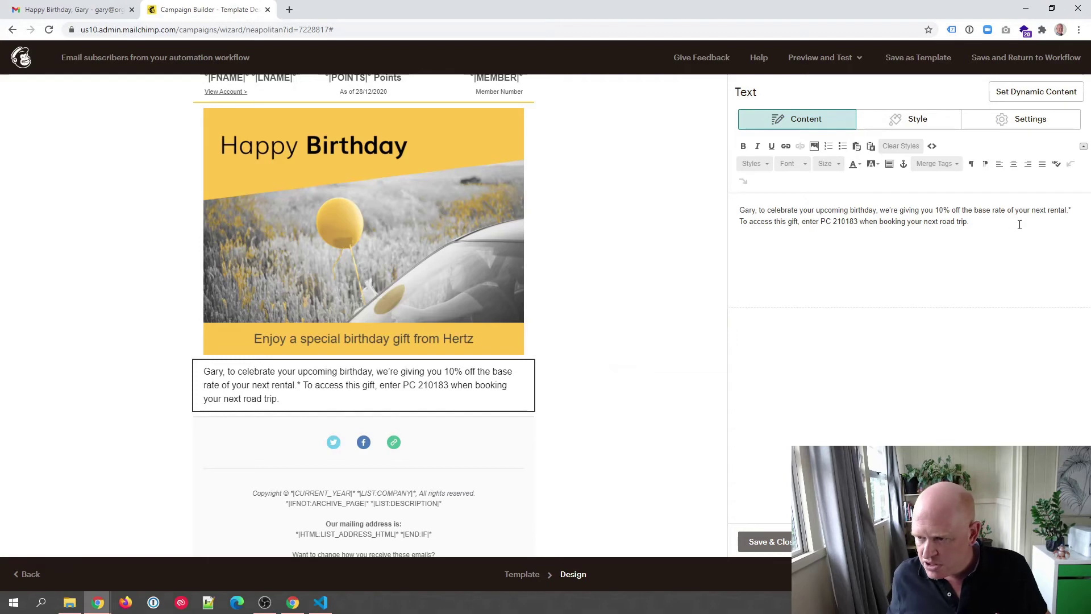
pyautogui.hotkey('shift', 'Return')
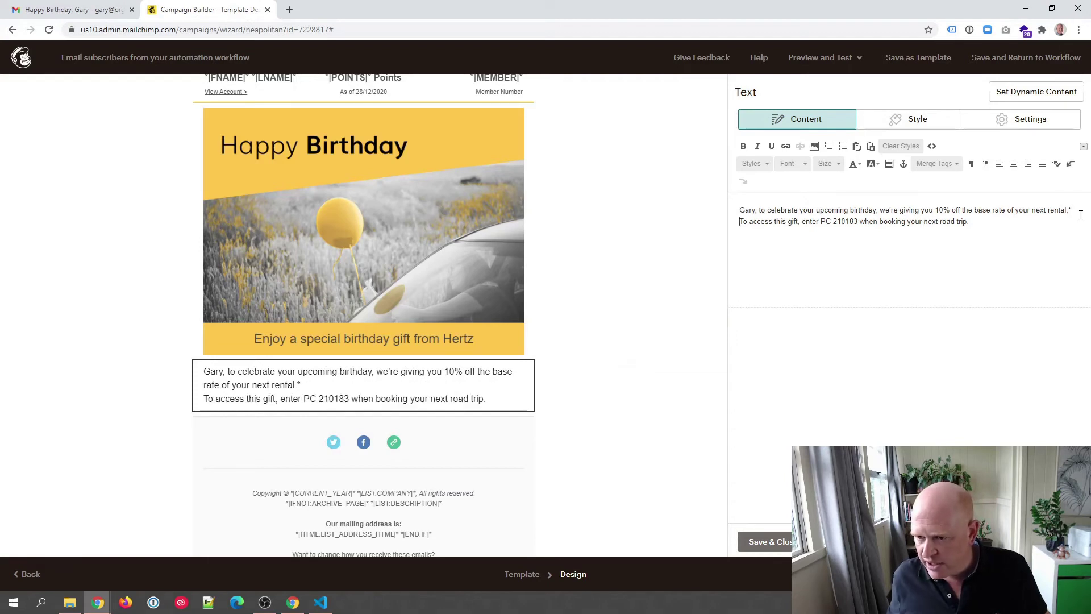
pyautogui.hotkey('shift', 'Return')
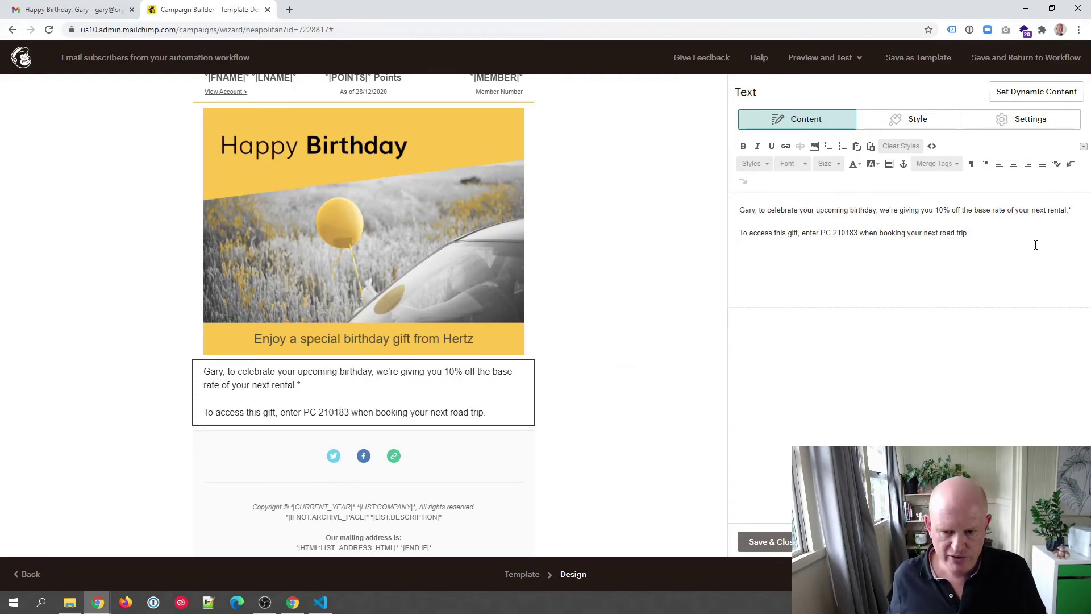
# Check the text alignment in the Hertz email, and centre both offer paragraphs in the Mailchimp text block
pyautogui.click(98, 603)
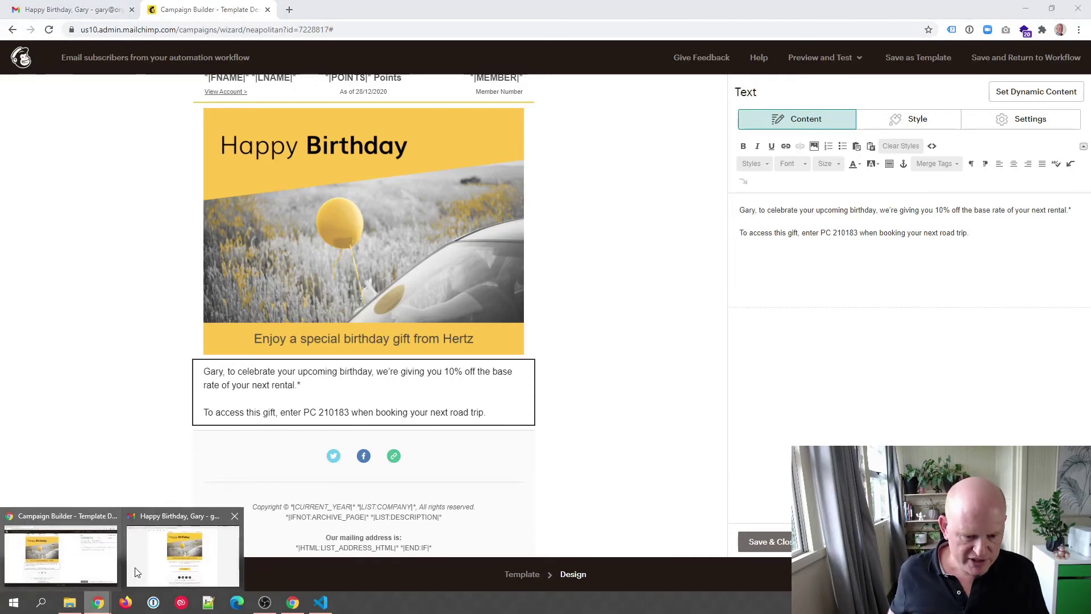
pyautogui.click(165, 556)
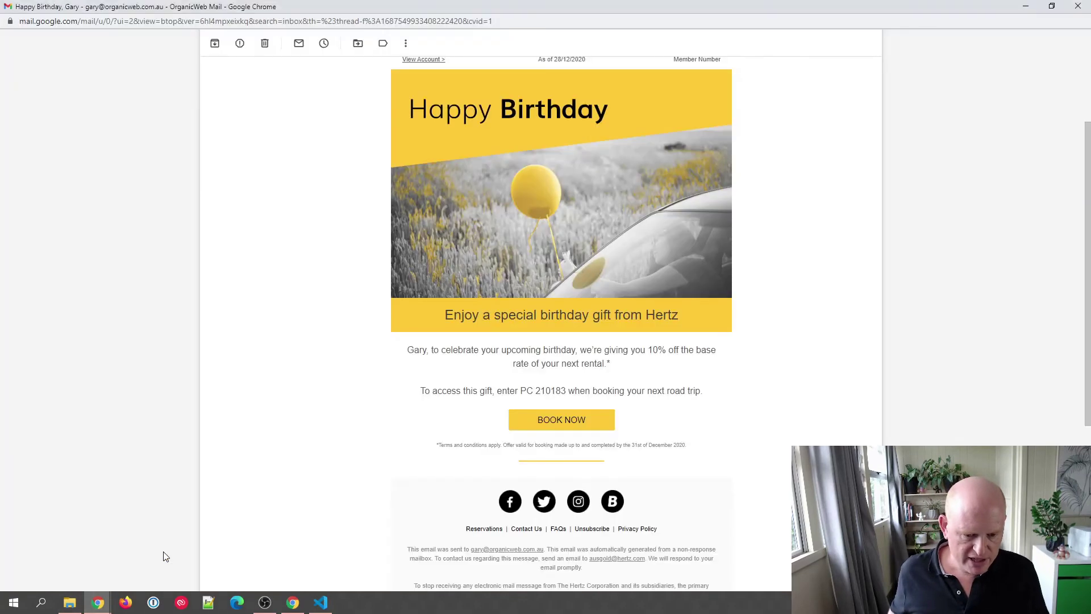
pyautogui.click(98, 603)
pyautogui.click(57, 557)
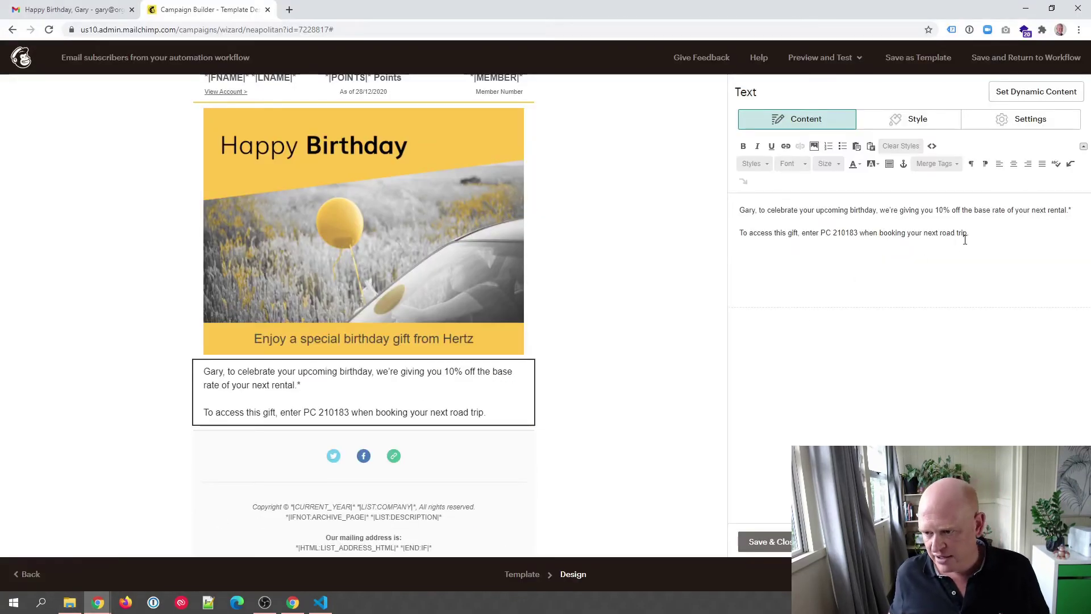
pyautogui.moveTo(964, 240); pyautogui.dragTo(736, 208)
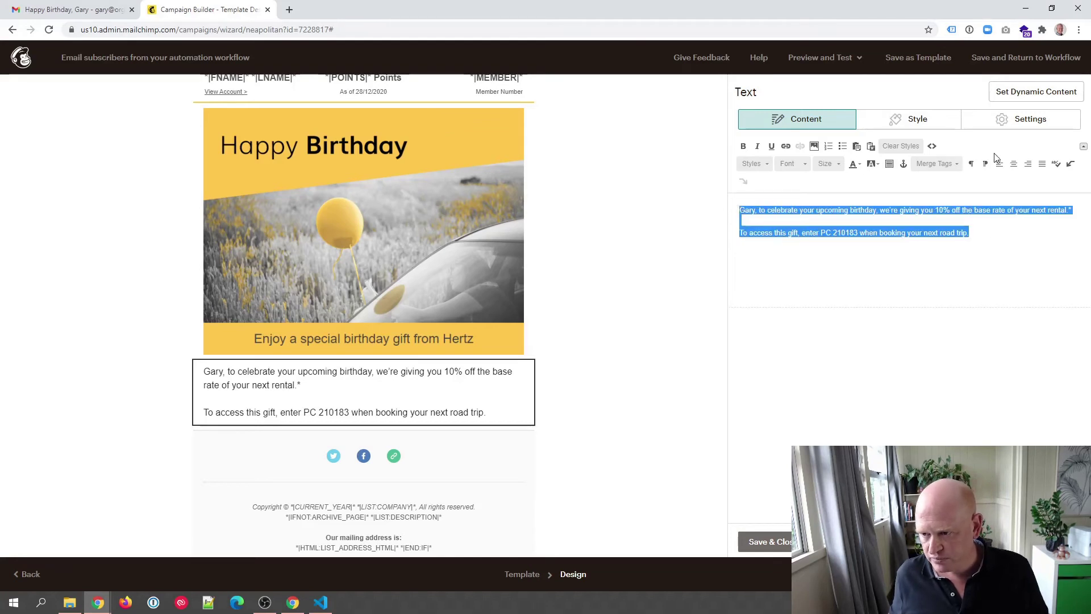
pyautogui.click(1014, 163)
pyautogui.click(990, 266)
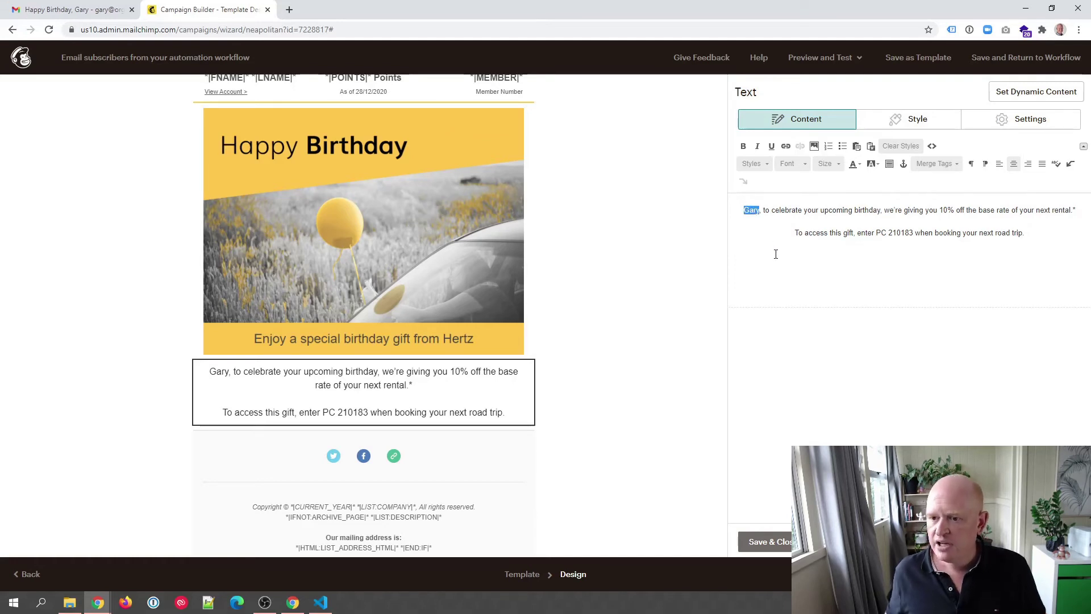
# Replace the recipient's name at the start of the offer text with the First Name merge tag and save the text block
pyautogui.press('BackSpace')
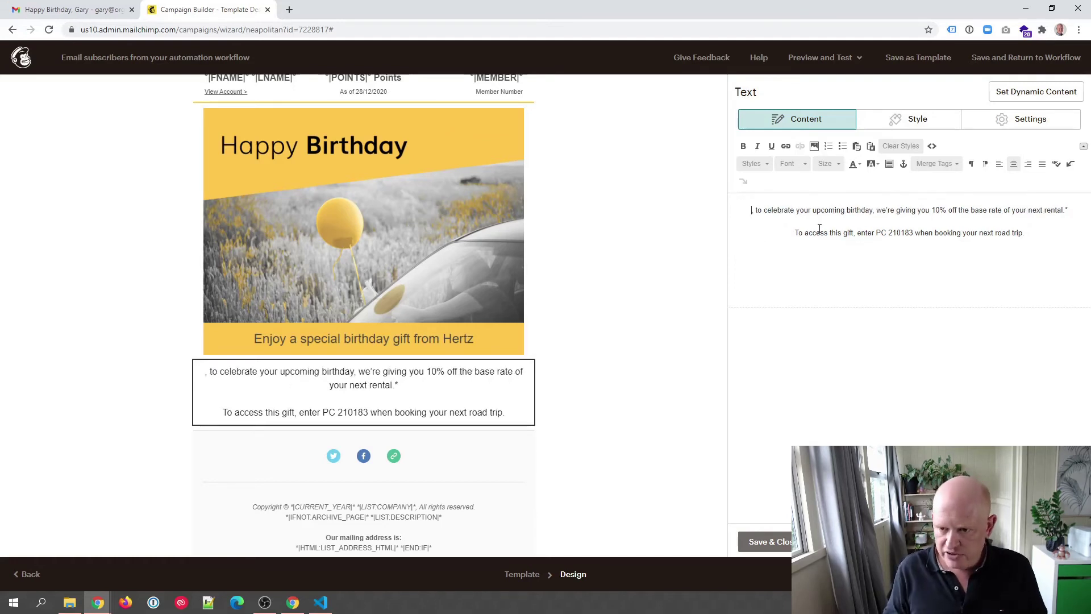
pyautogui.click(939, 164)
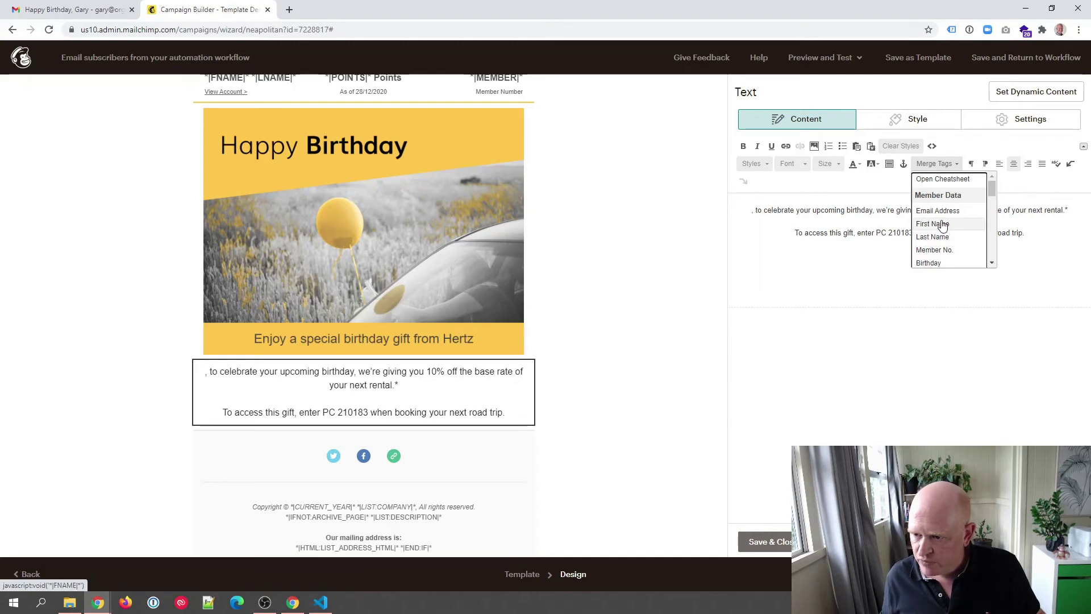
pyautogui.click(939, 224)
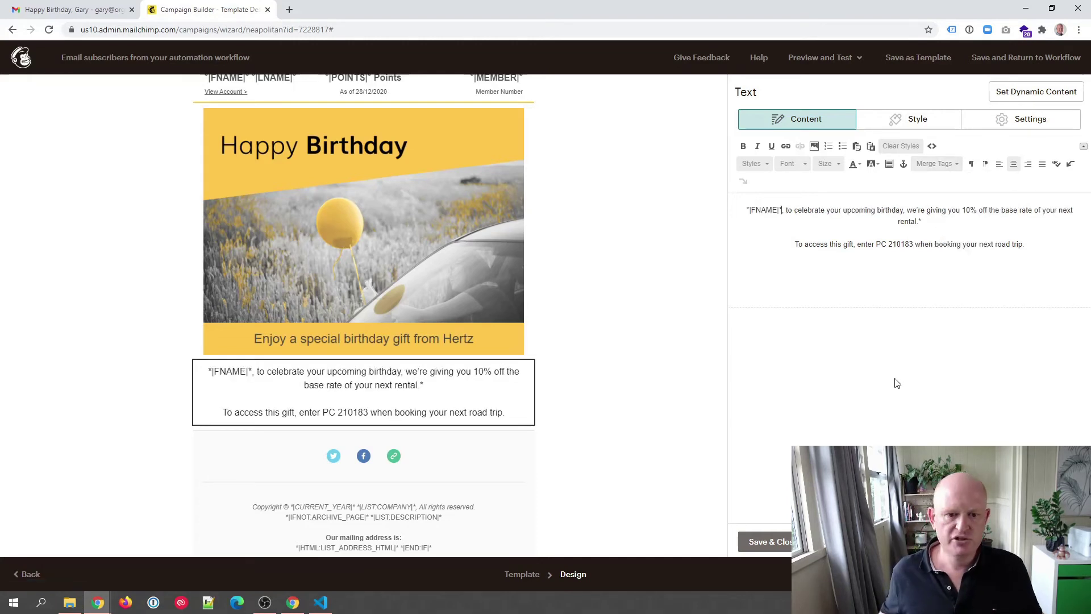
pyautogui.scroll(1, 659, 275)
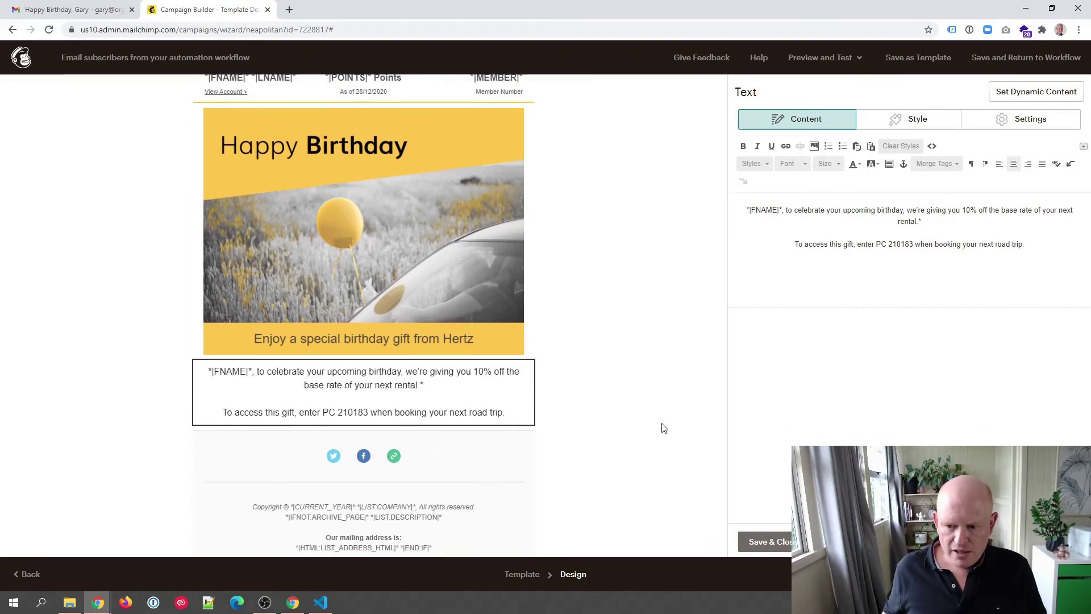
pyautogui.scroll(-1, 661, 426)
pyautogui.click(778, 541)
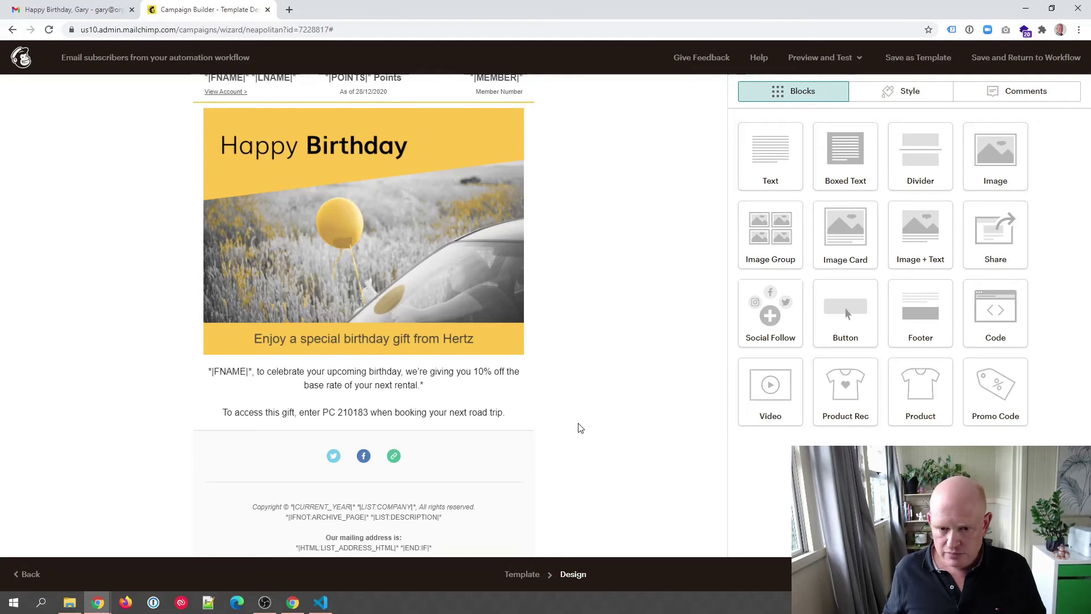
# Add a Button block directly below the offer text, above the footer
pyautogui.moveTo(820, 316); pyautogui.dragTo(432, 426)
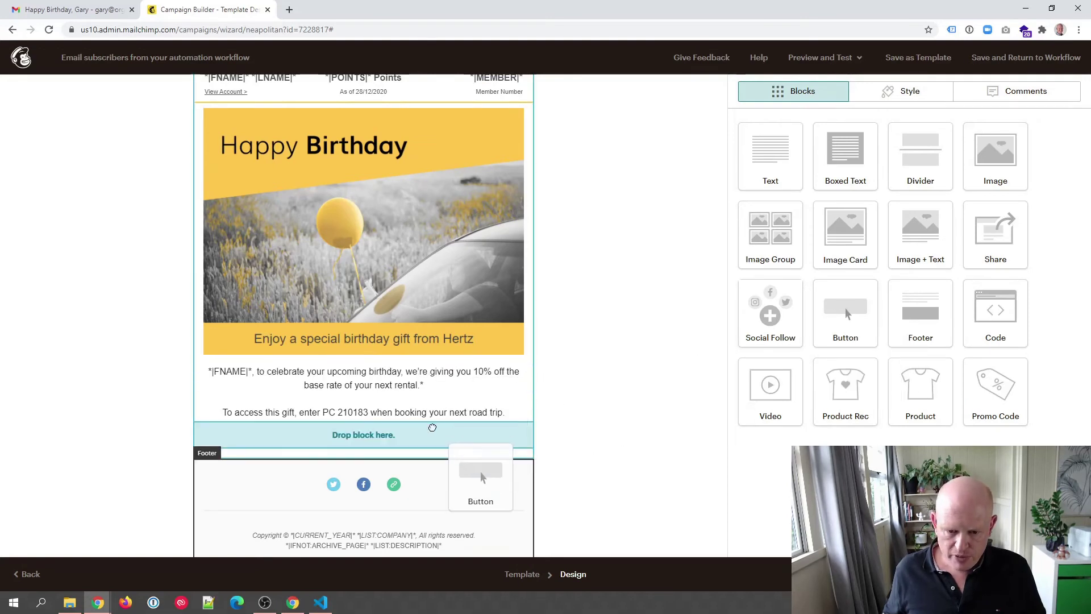
pyautogui.moveTo(465, 470); pyautogui.dragTo(466, 472)
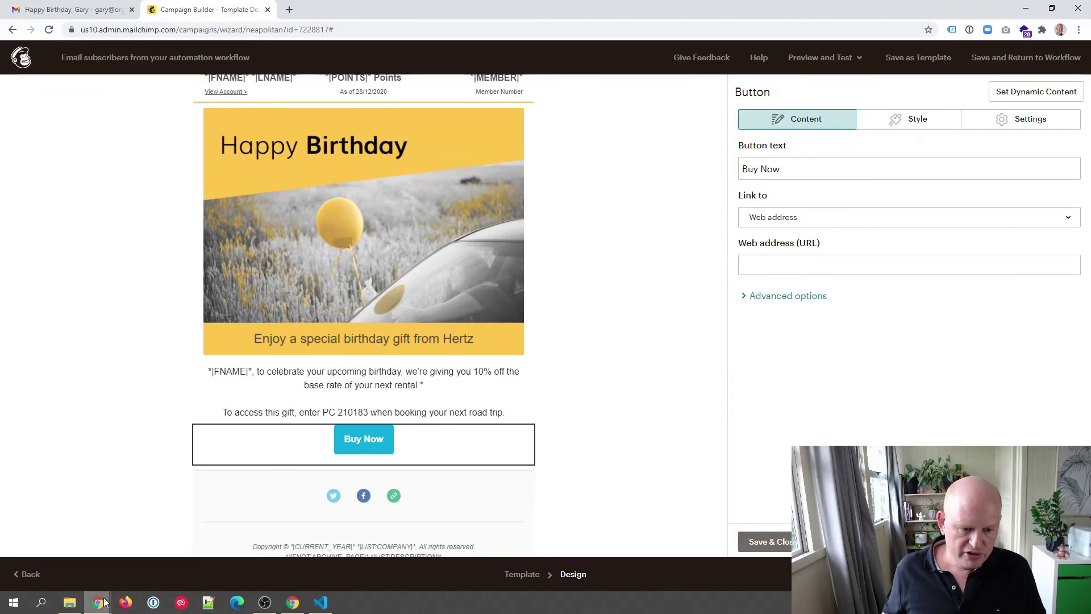
# Switch to the Hertz email in Gmail, inspect the BOOK NOW button, copy its background colour #ffcc00, and close DevTools
pyautogui.moveTo(98, 603)
pyautogui.click(185, 548)
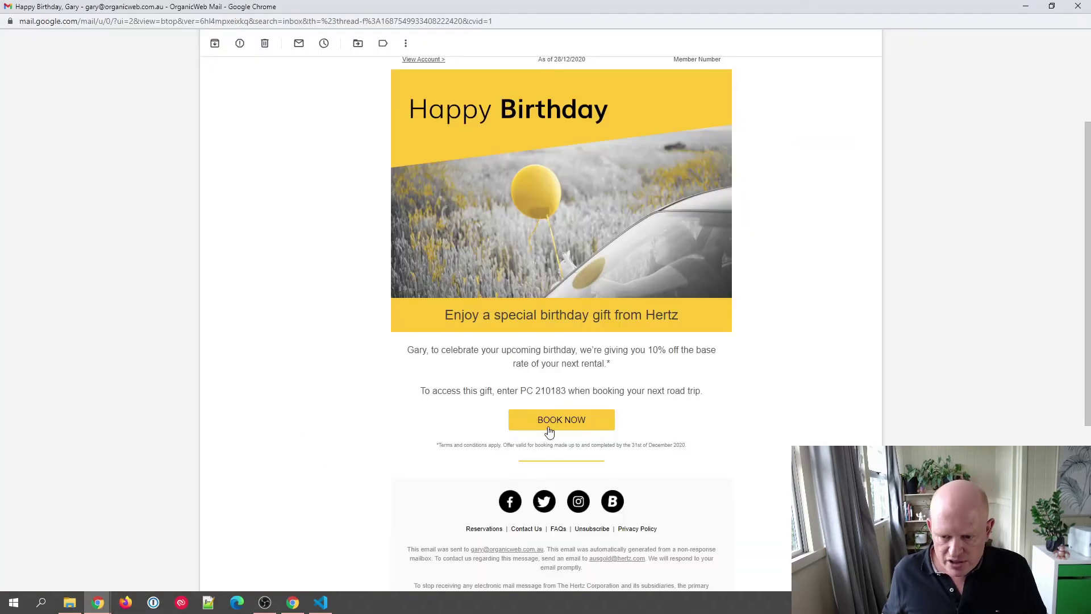
pyautogui.rightClick(596, 422)
pyautogui.click(619, 543)
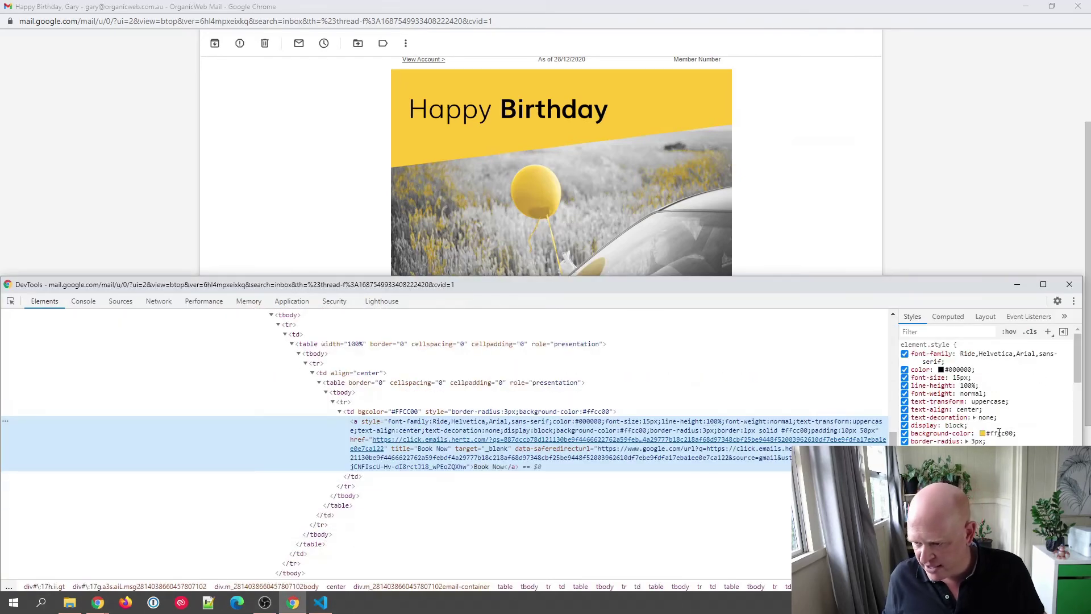
pyautogui.click(1000, 433)
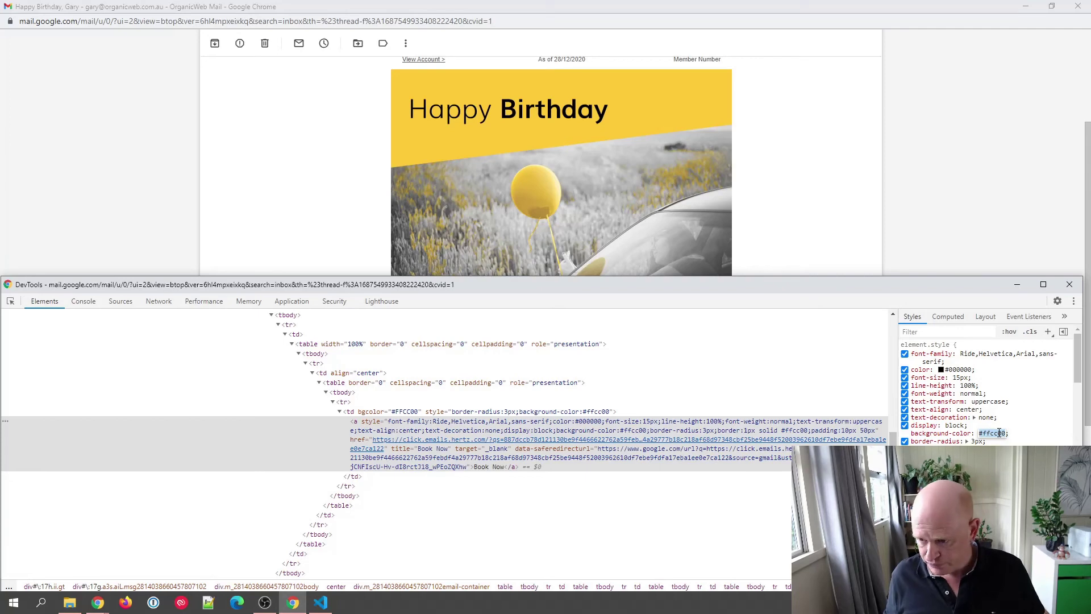
pyautogui.click(1070, 284)
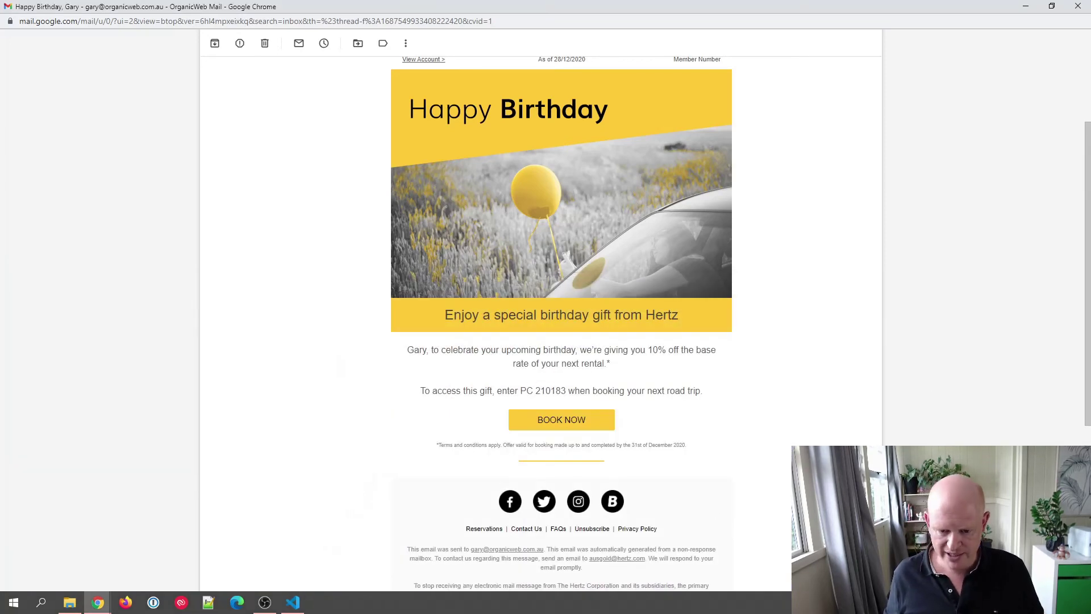
# Return to the Mailchimp builder and set the new button's text to BOOK NOW
pyautogui.moveTo(98, 602)
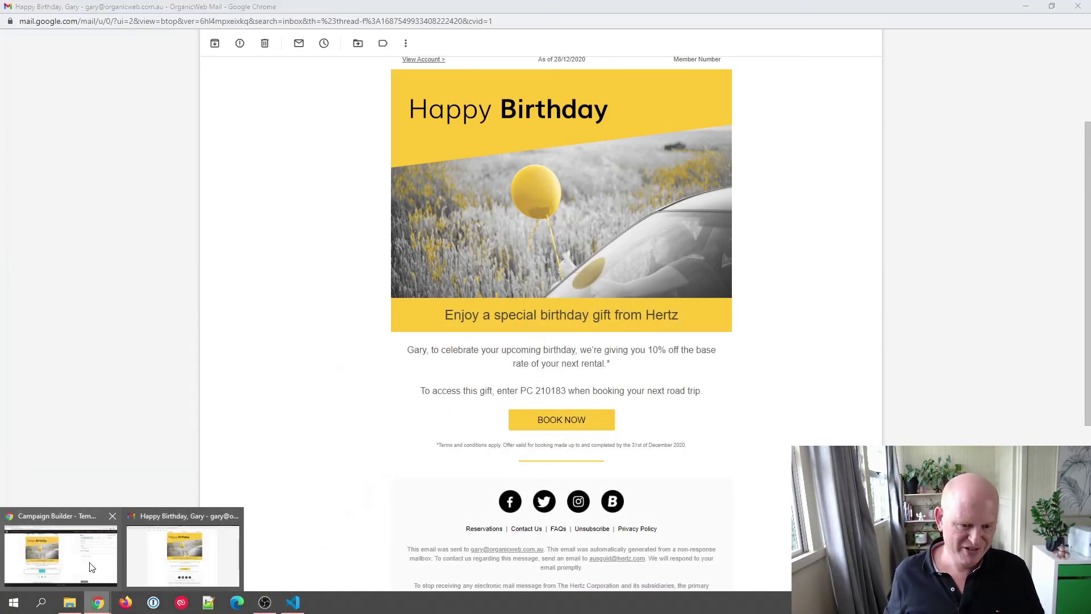
pyautogui.click(79, 561)
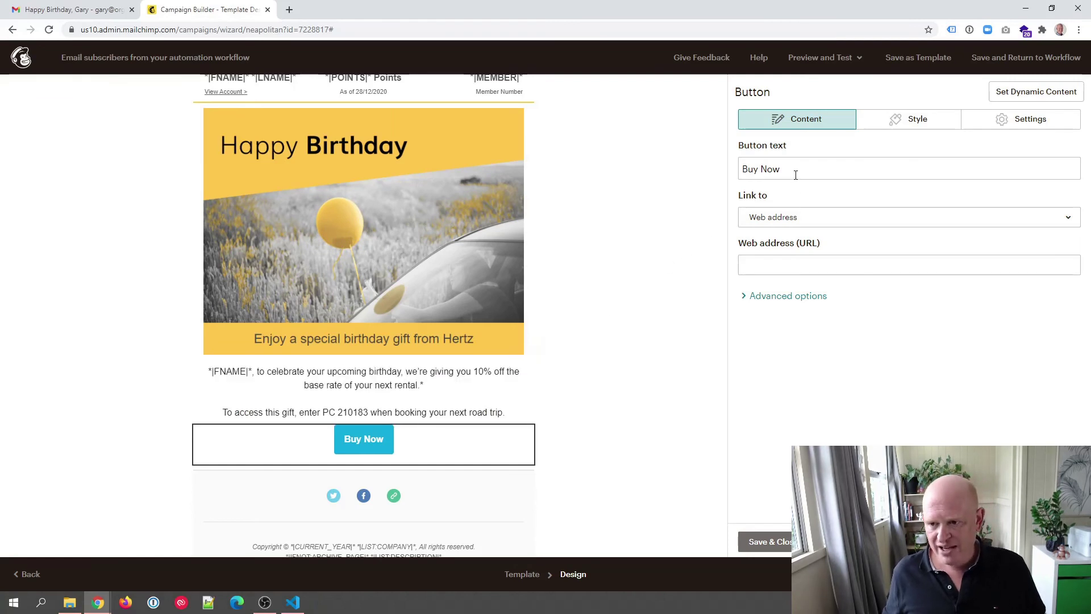
pyautogui.moveTo(796, 175); pyautogui.dragTo(725, 168)
pyautogui.write('BOOK')
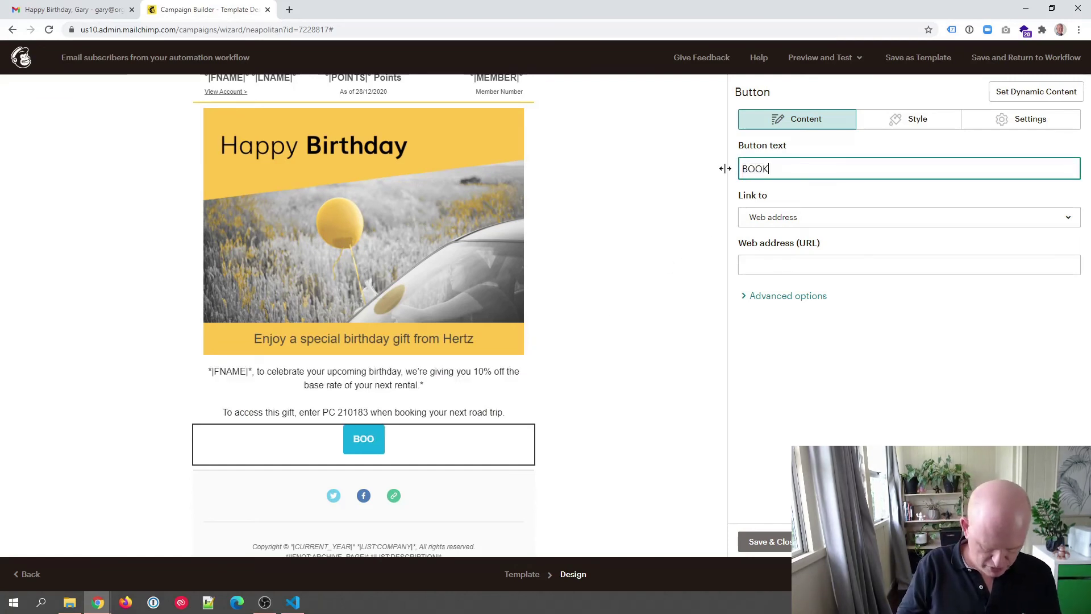
pyautogui.write(' NOW')
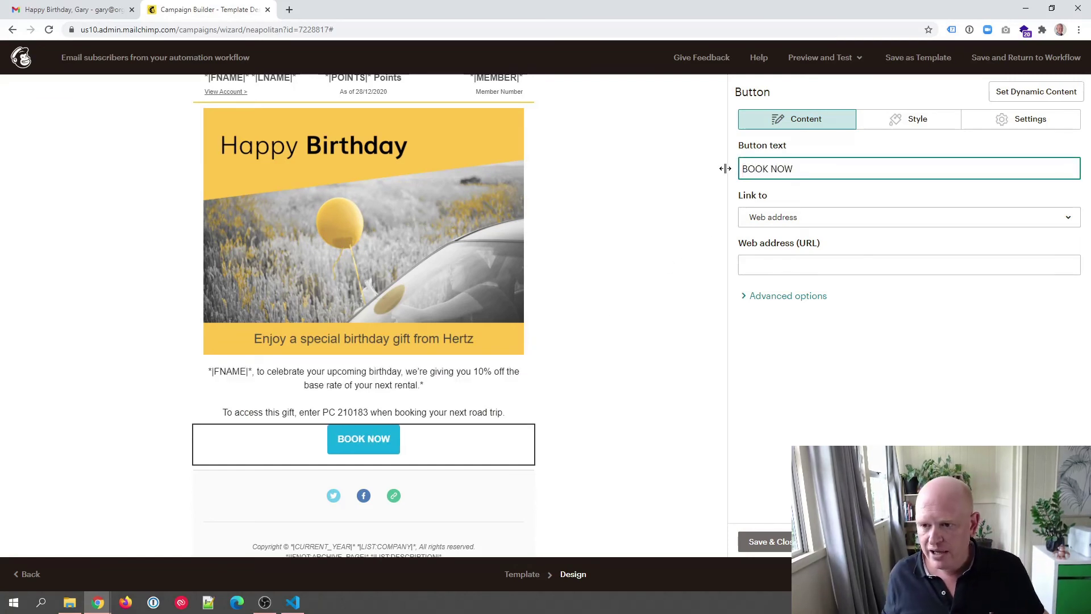
# Set the BOOK NOW button's background colour to #ffcc00
pyautogui.click(895, 117)
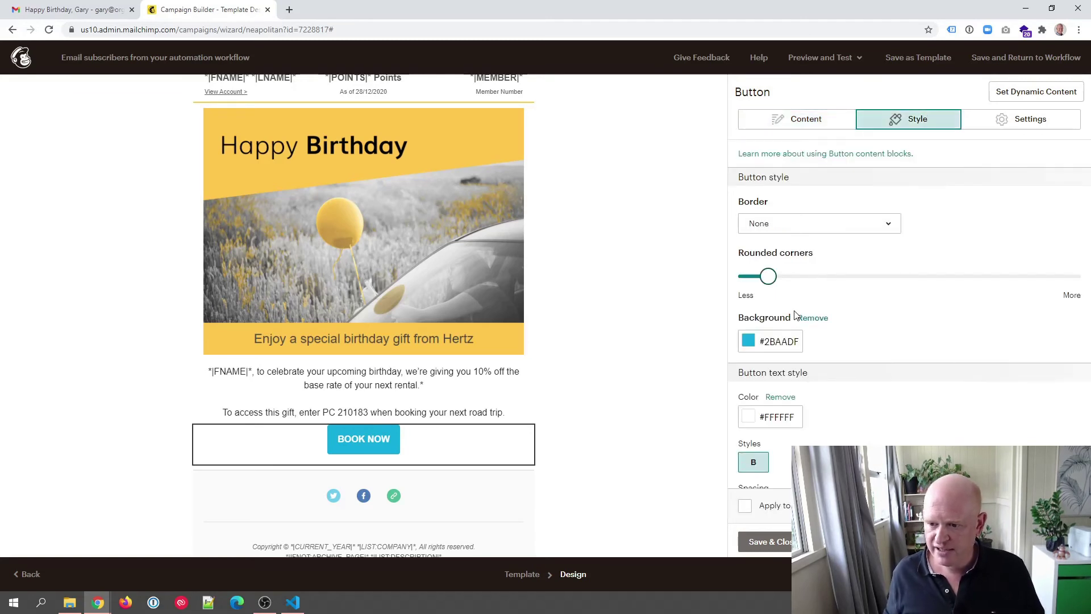
pyautogui.click(788, 340)
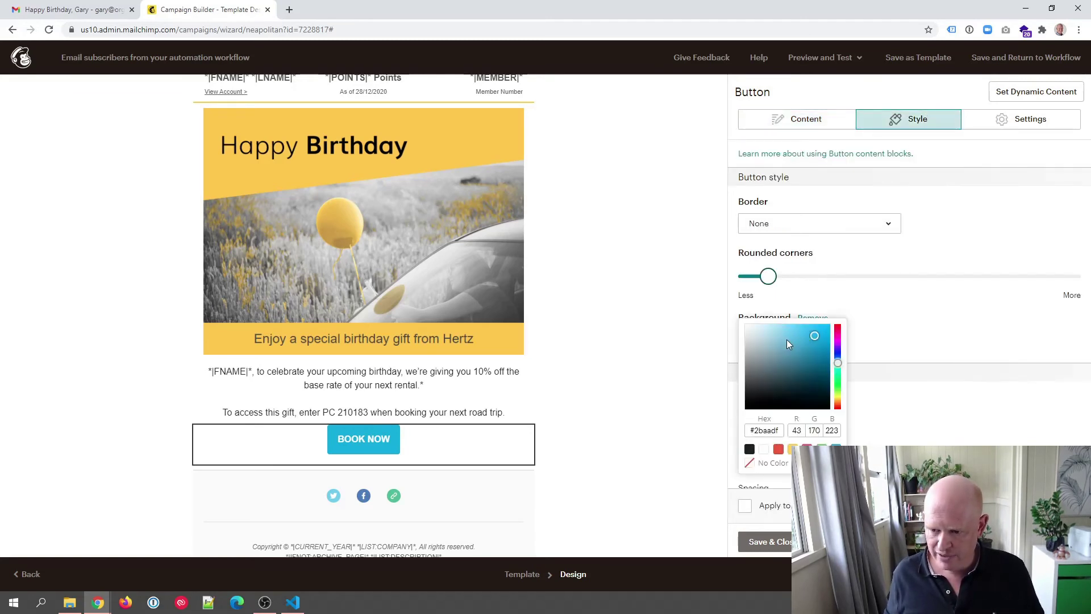
pyautogui.click(767, 434)
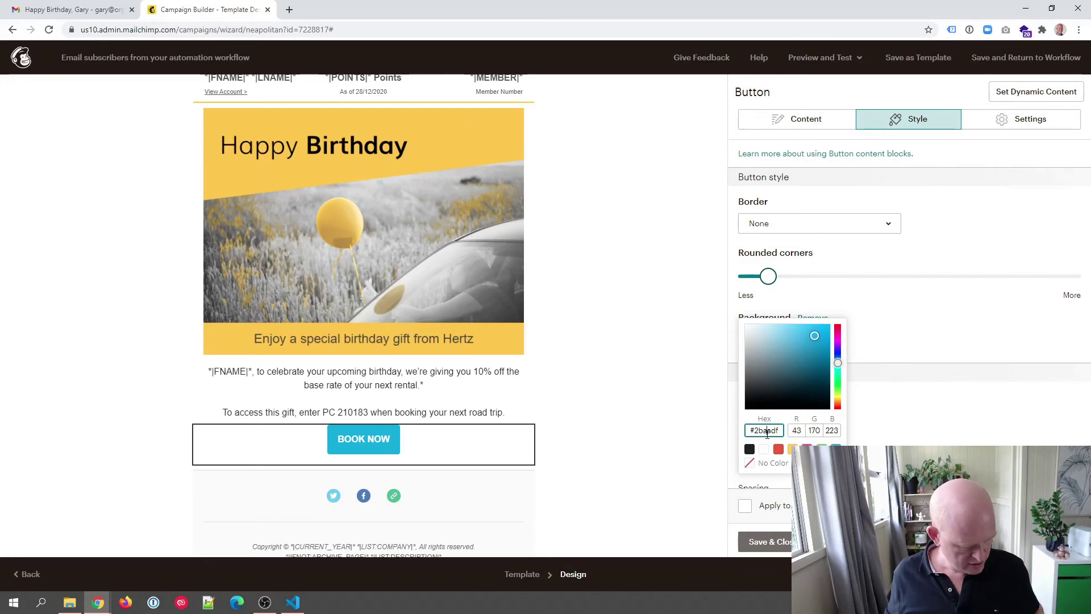
pyautogui.hotkey('ctrl', 'a')
pyautogui.write('#ffcc00')
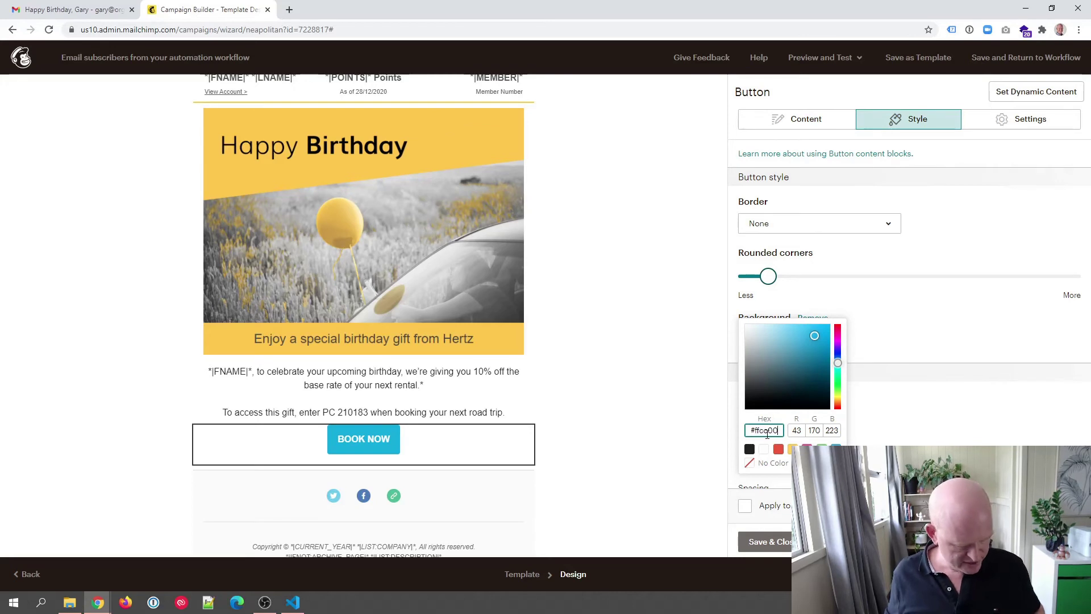
pyautogui.click(891, 387)
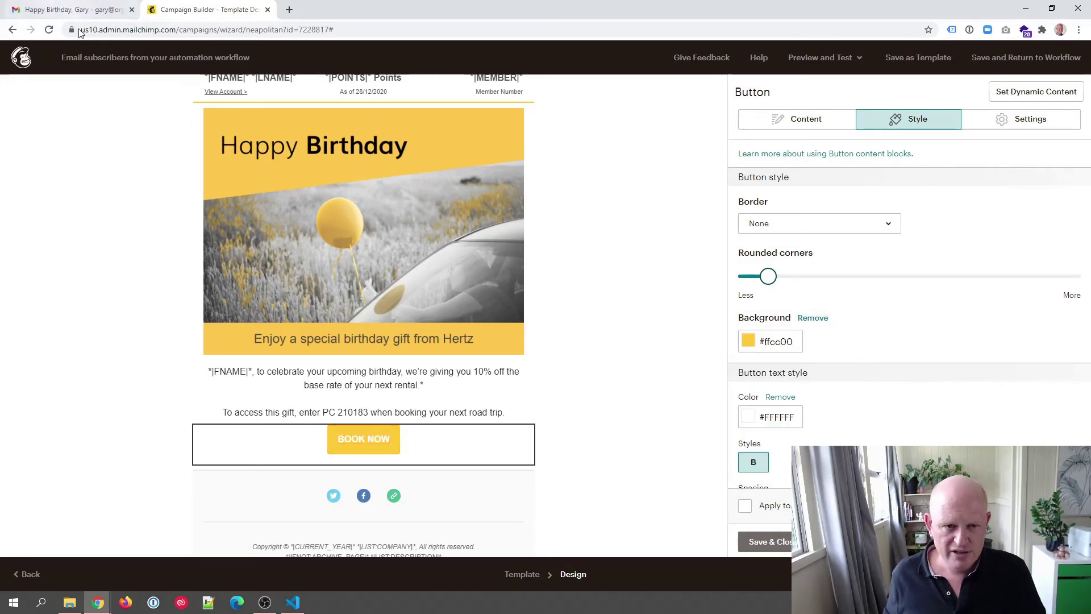
# Check the BOOK NOW button in the Gmail Hertz email and set the Mailchimp button's text colour to #222222, saving the block
pyautogui.click(97, 602)
pyautogui.click(190, 570)
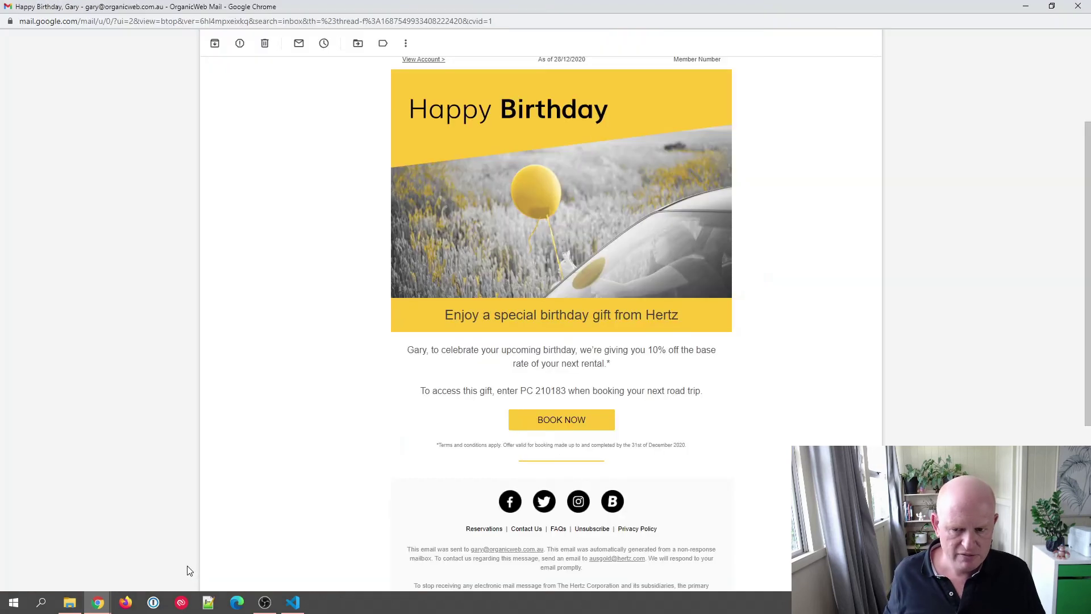
pyautogui.click(97, 601)
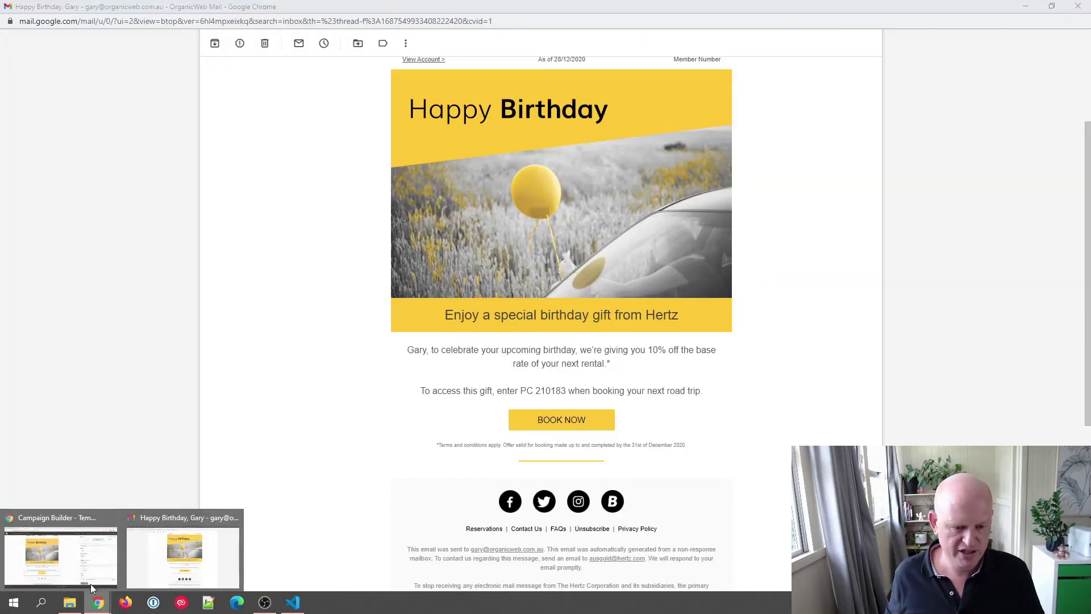
pyautogui.click(71, 566)
pyautogui.scroll(-4, 849, 394)
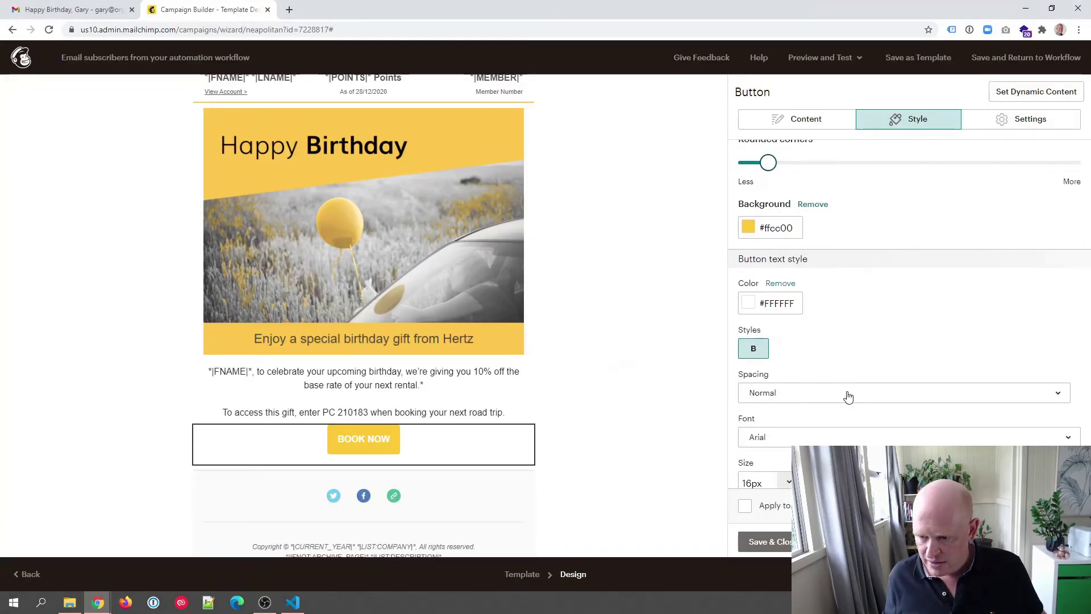
pyautogui.click(783, 221)
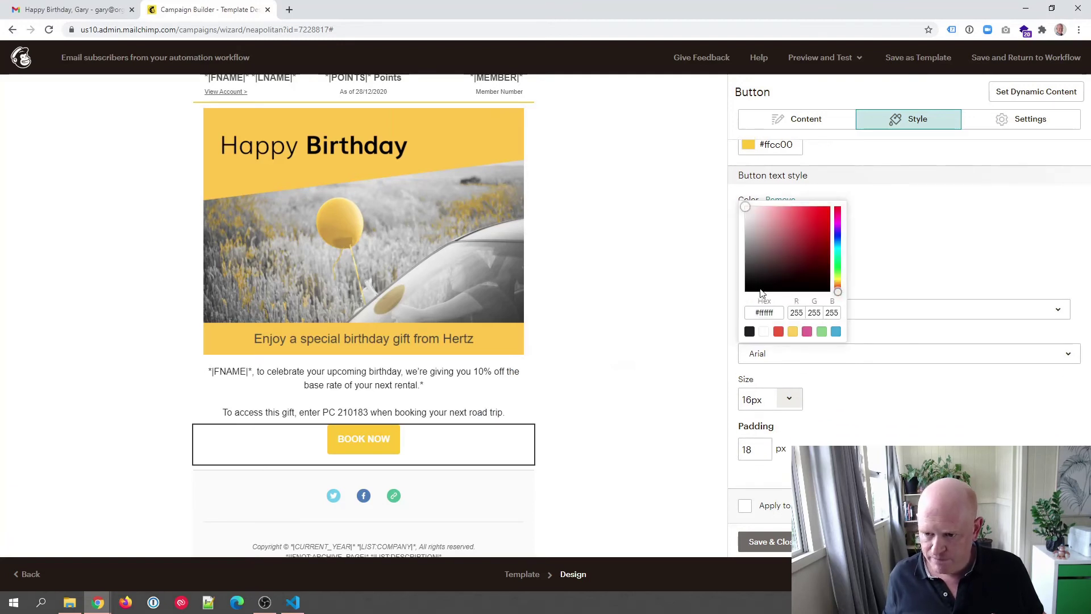
pyautogui.click(749, 333)
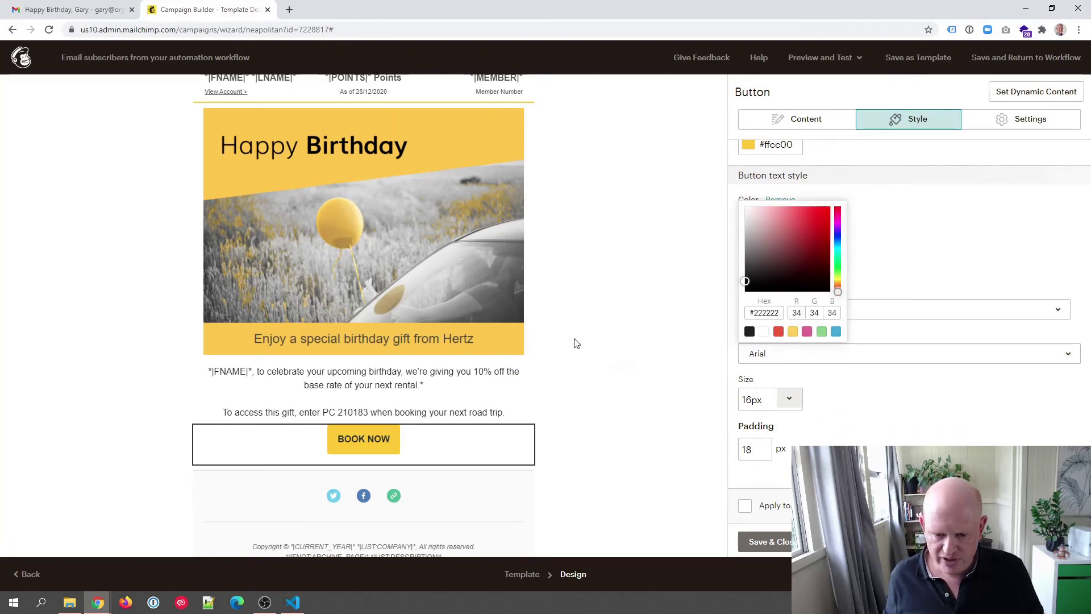
pyautogui.click(758, 543)
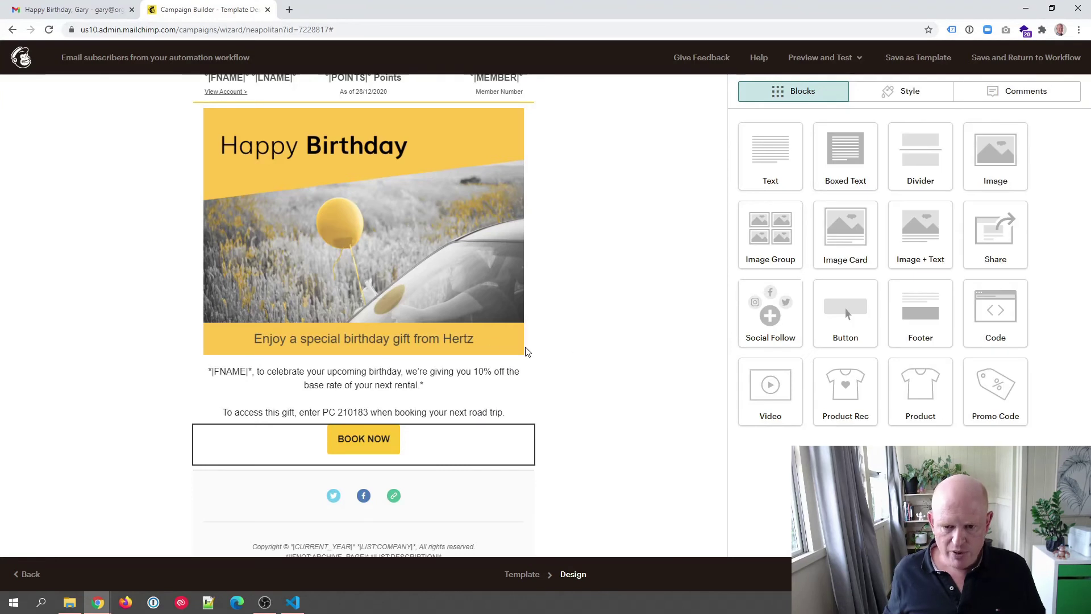
pyautogui.click(347, 438)
pyautogui.click(767, 257)
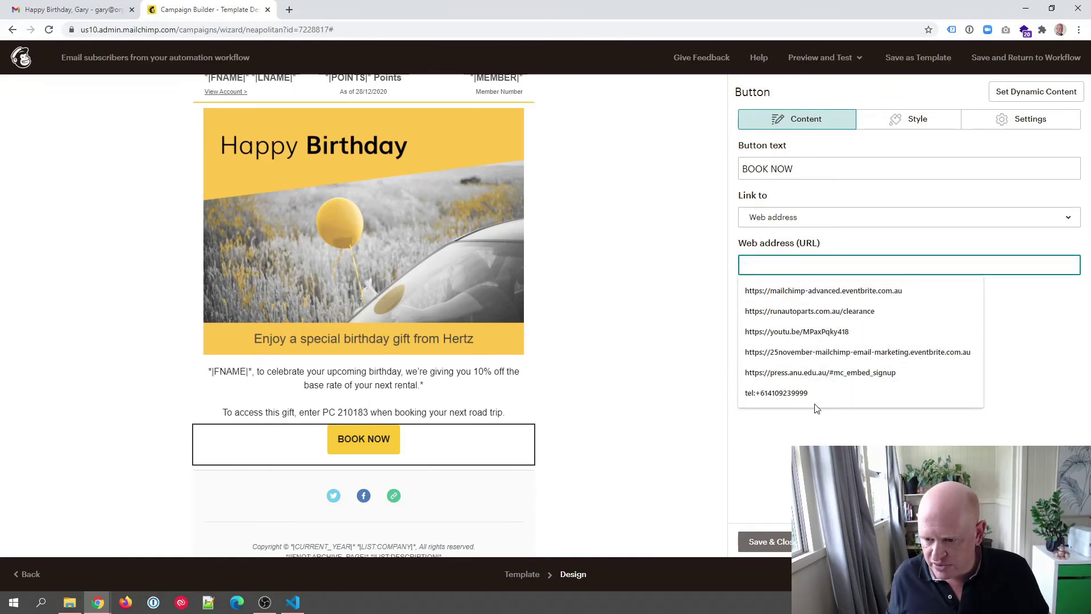
pyautogui.click(821, 293)
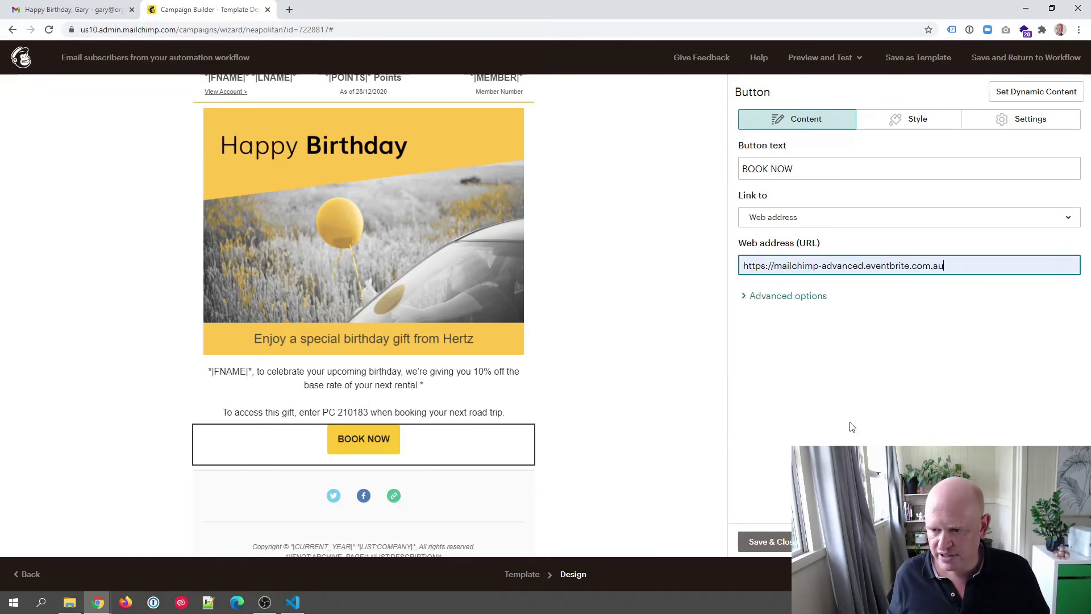
pyautogui.click(770, 533)
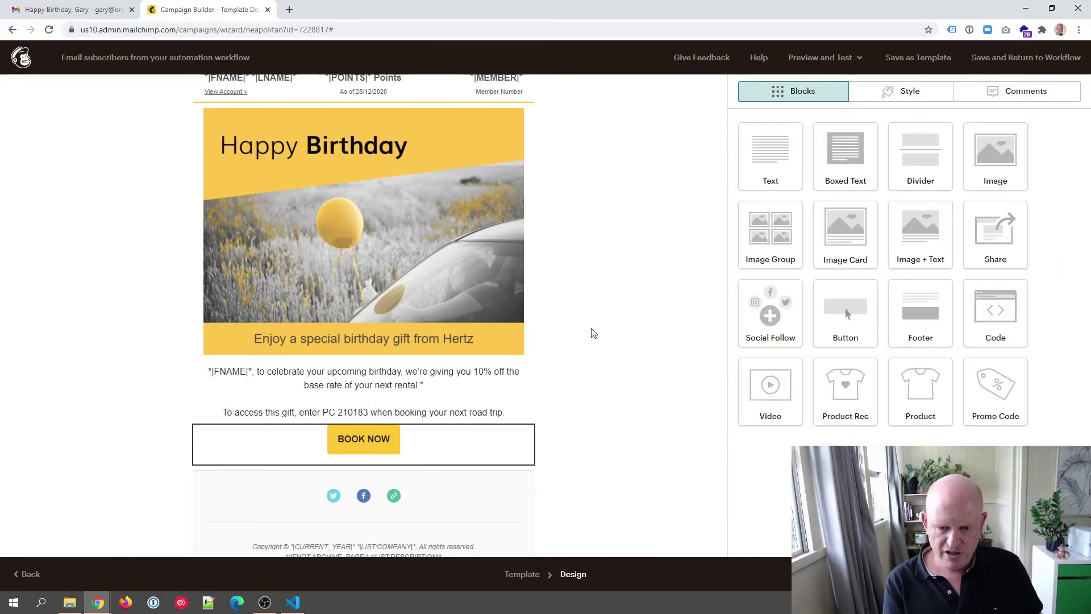
# Change the footer's Social Follow icons to the solid black style
pyautogui.scroll(1, 608, 259)
pyautogui.scroll(-1, 569, 341)
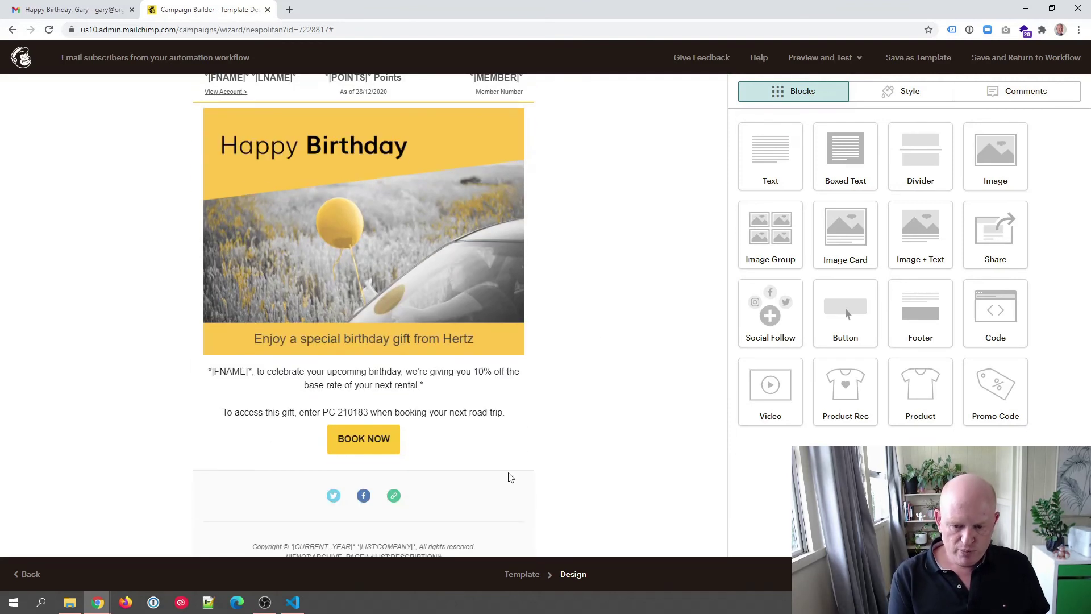
pyautogui.click(398, 489)
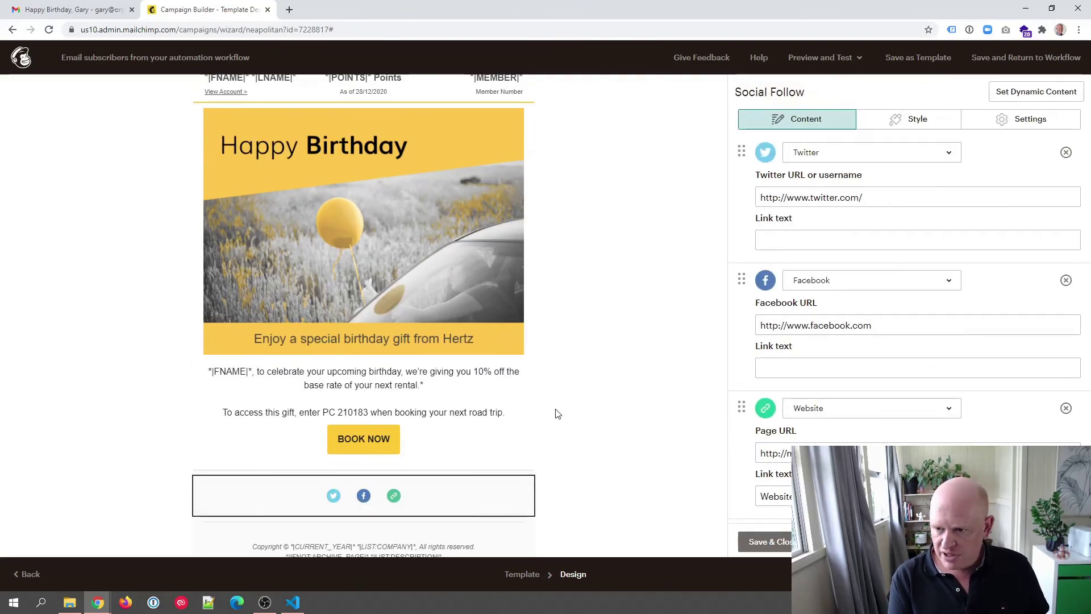
pyautogui.click(1059, 121)
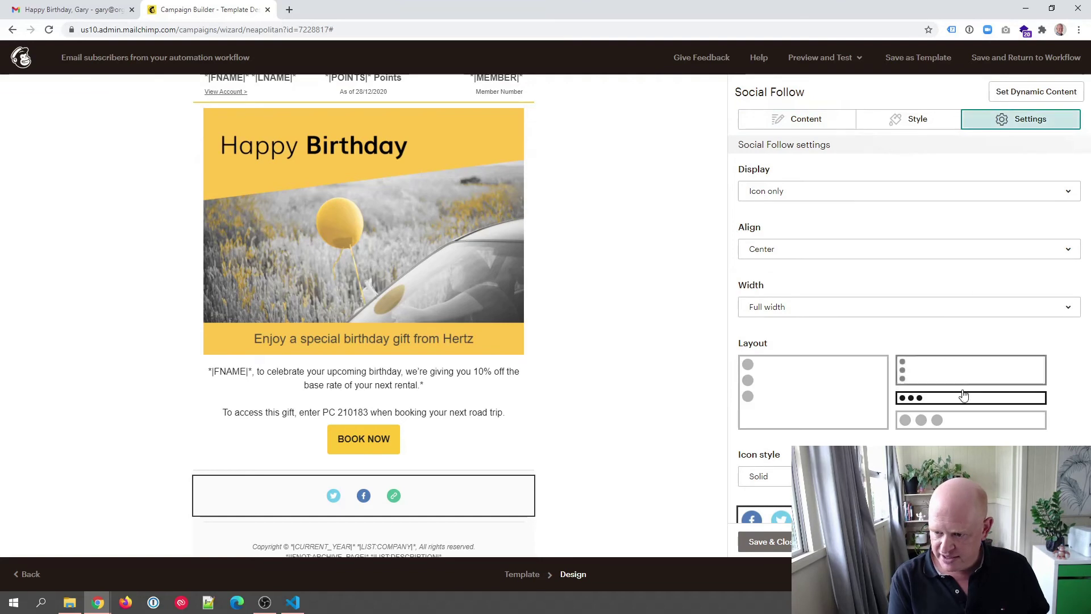
pyautogui.scroll(-1, 954, 430)
pyautogui.click(853, 501)
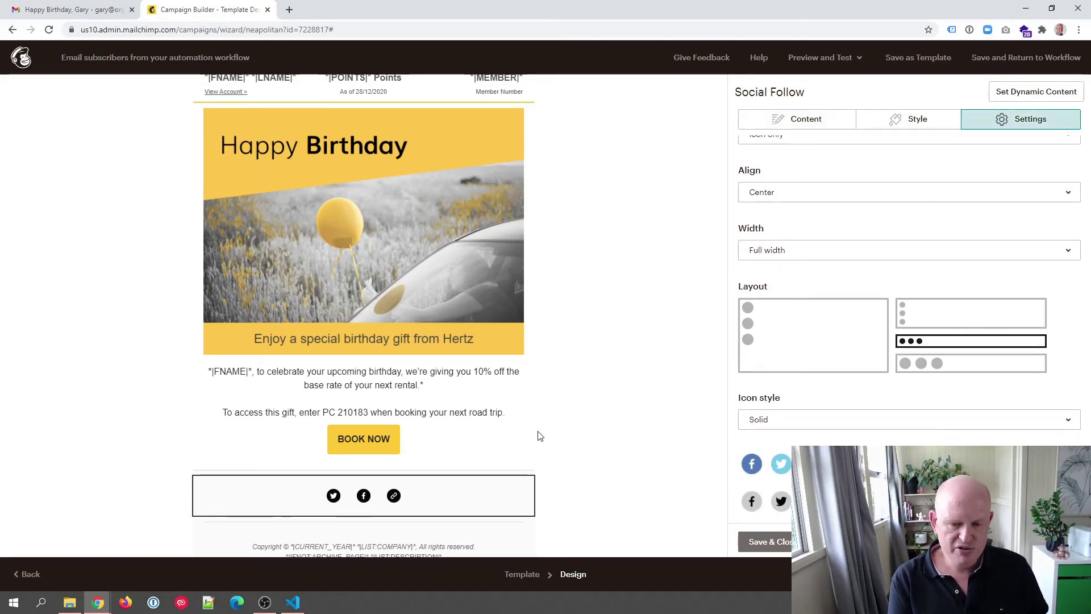
# Switch to the Hertz email in Gmail and inspect the HTML table behind the footer's link row
pyautogui.scroll(-2, 607, 419)
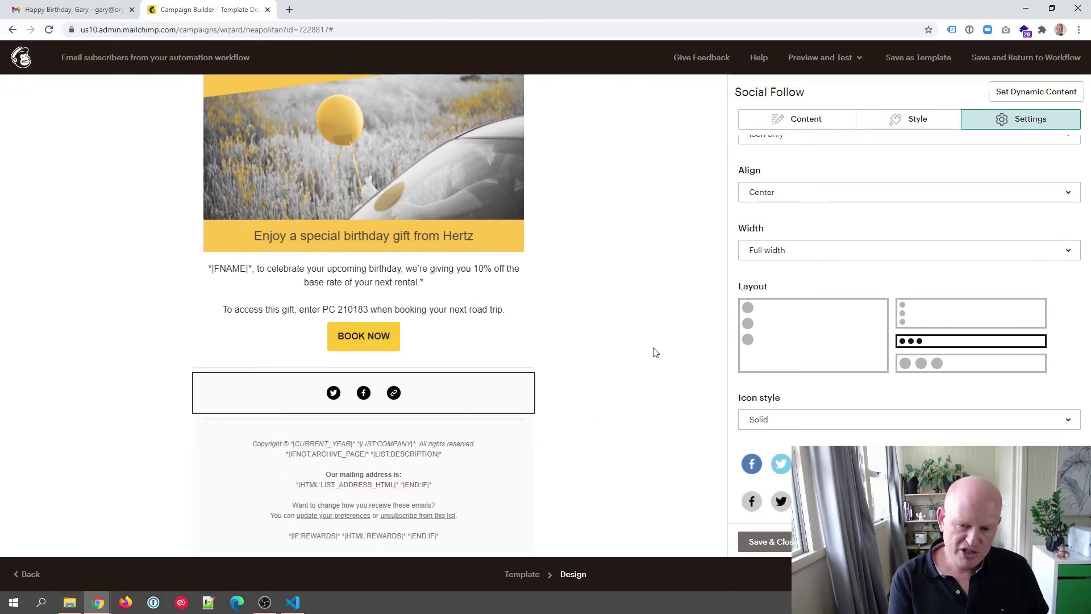
pyautogui.moveTo(98, 602)
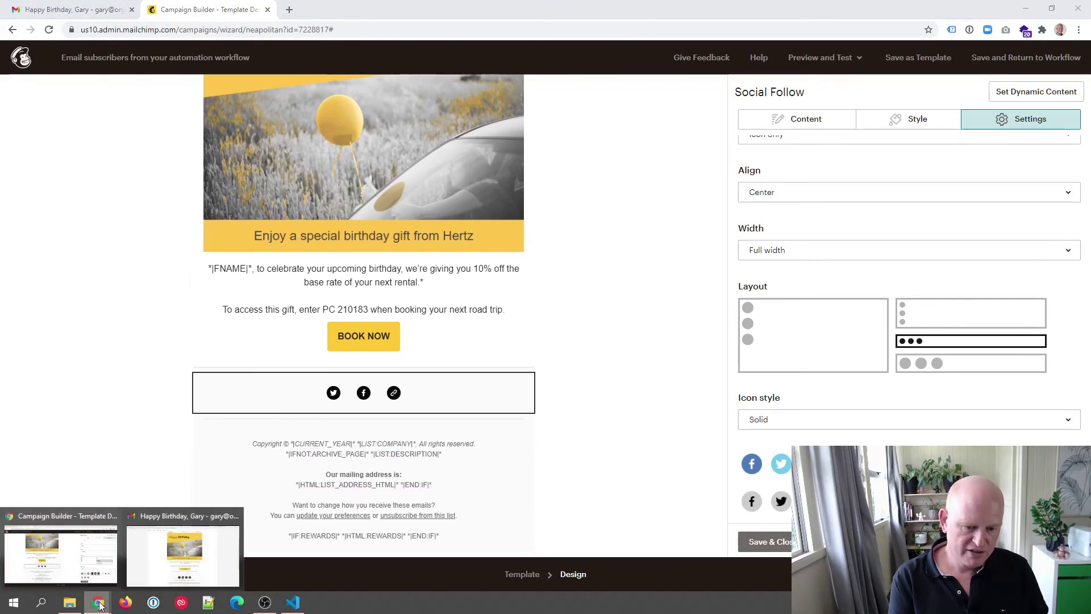
pyautogui.click(172, 578)
pyautogui.scroll(-3, 489, 387)
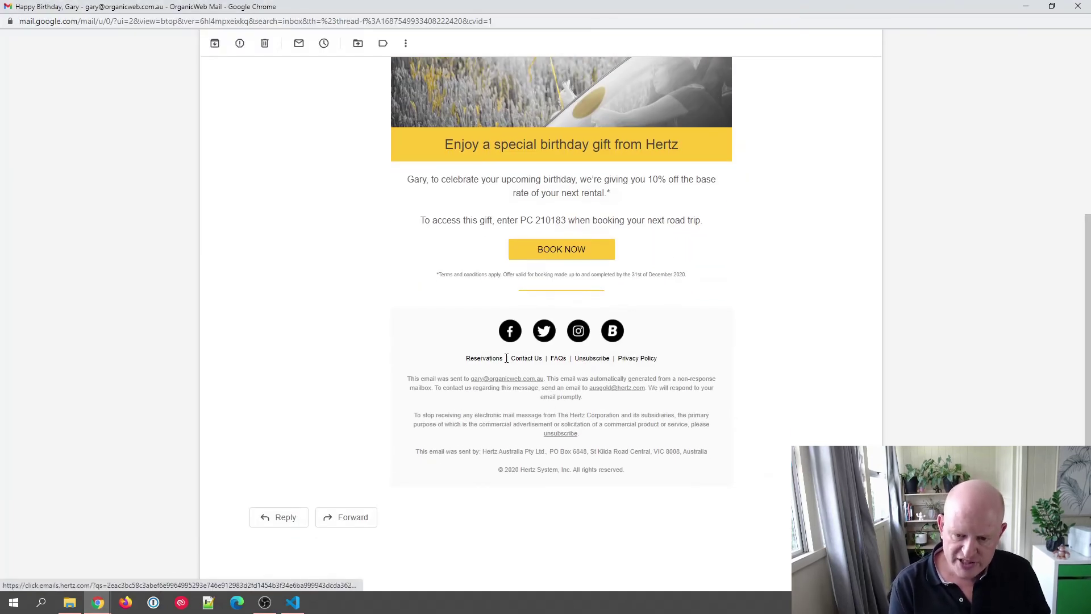
pyautogui.rightClick(667, 364)
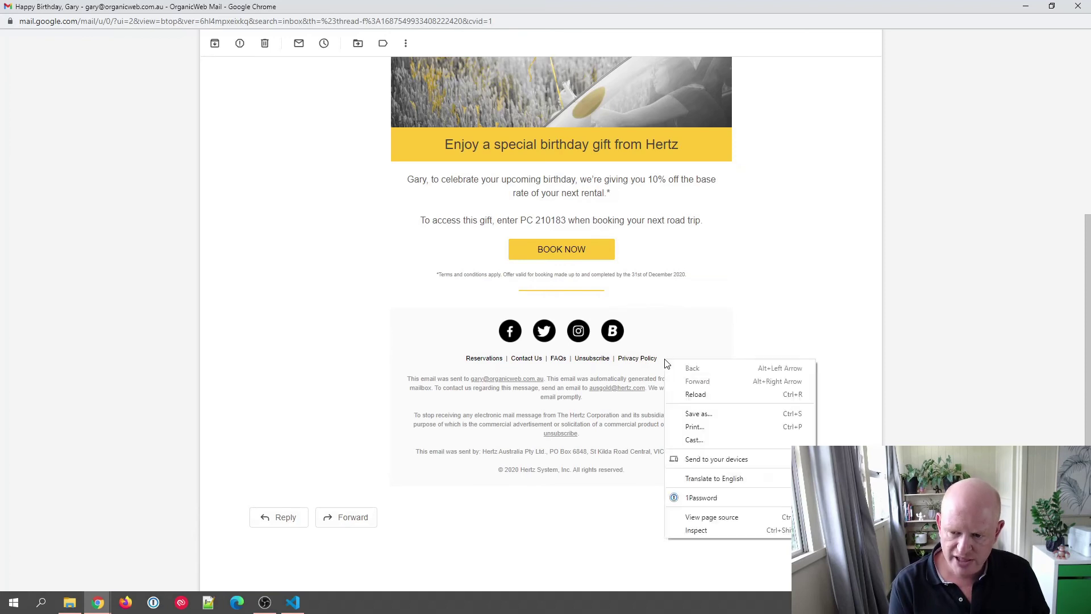
pyautogui.click(701, 530)
pyautogui.scroll(-3, 744, 199)
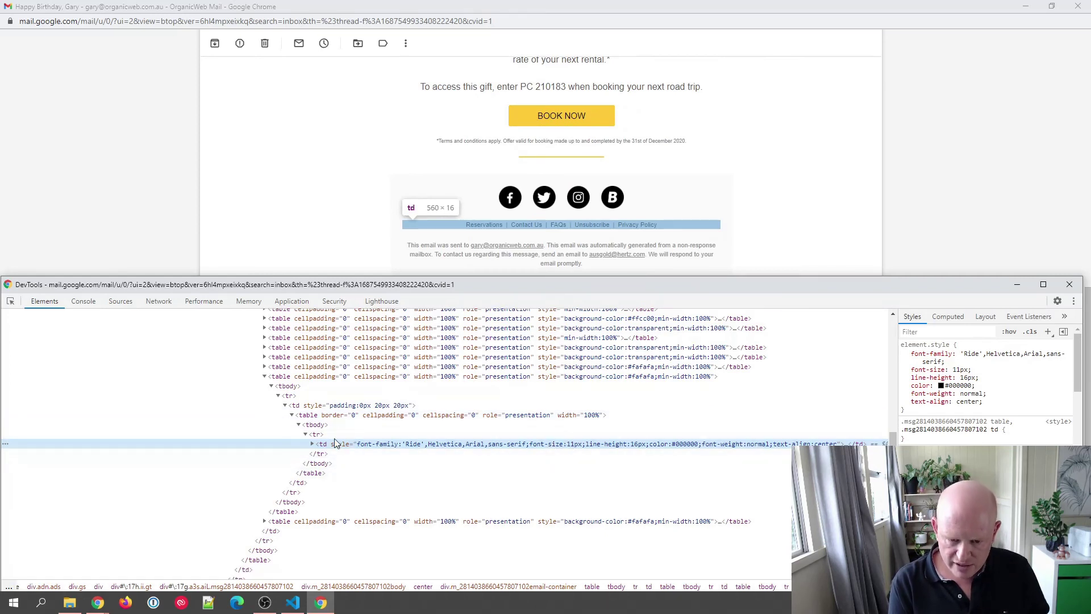
pyautogui.click(311, 420)
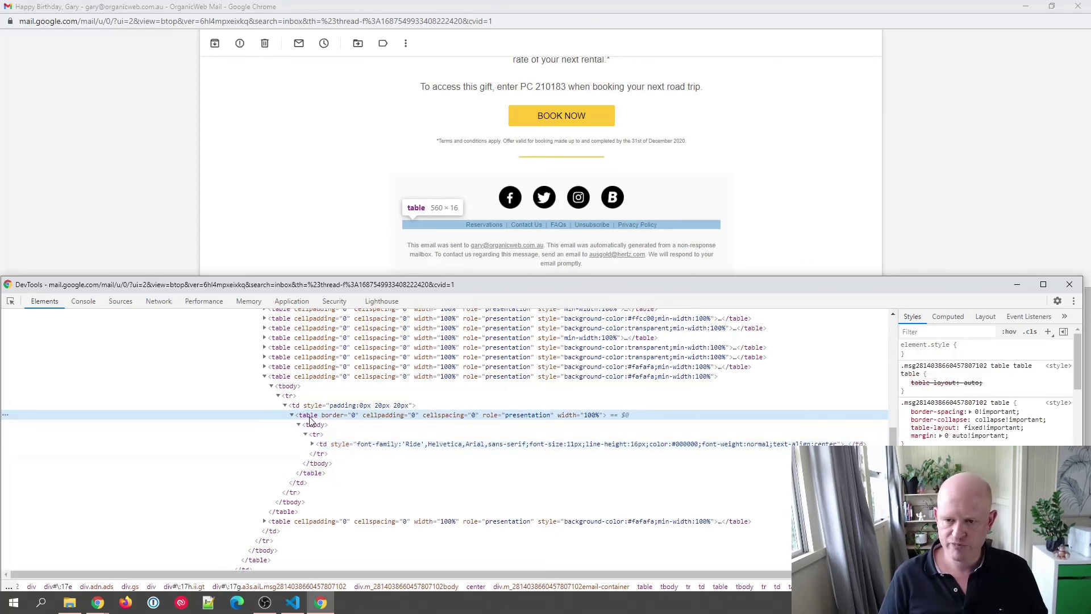
pyautogui.moveTo(98, 603)
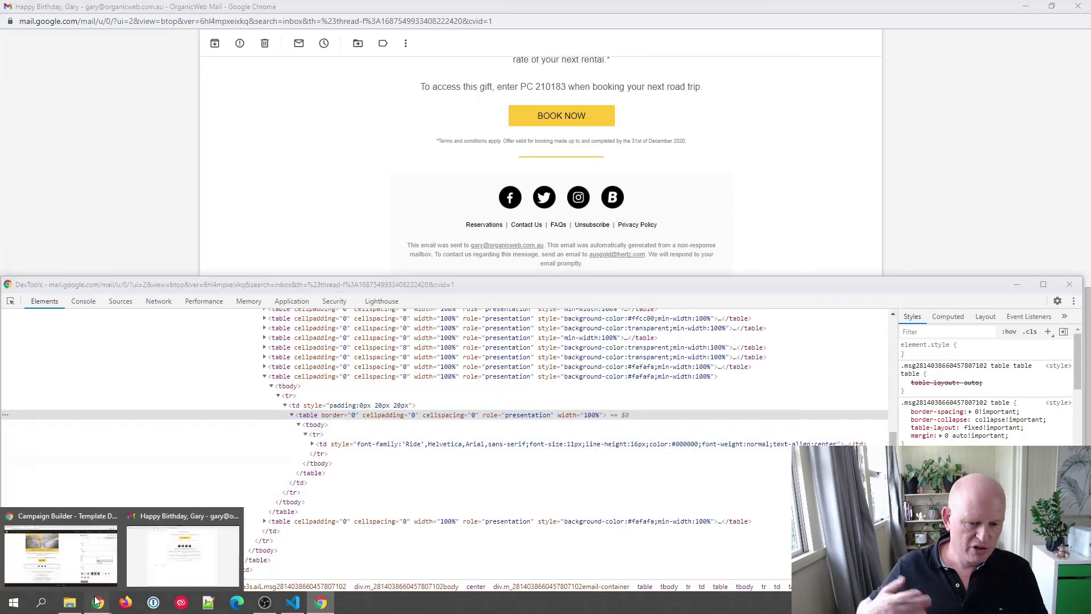
pyautogui.click(170, 561)
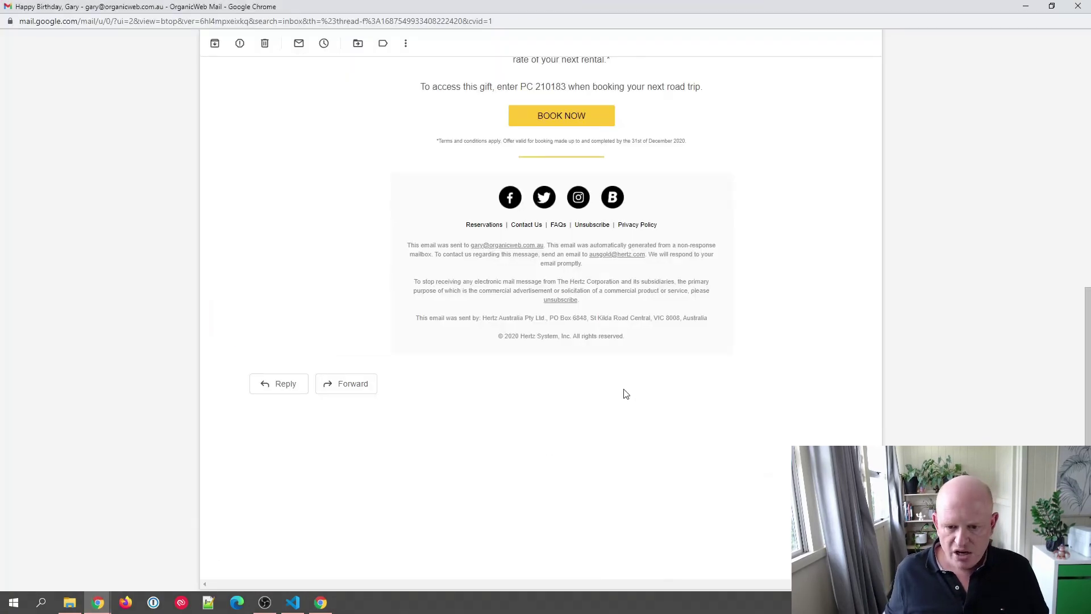
pyautogui.scroll(2, 623, 392)
pyautogui.scroll(3, 622, 392)
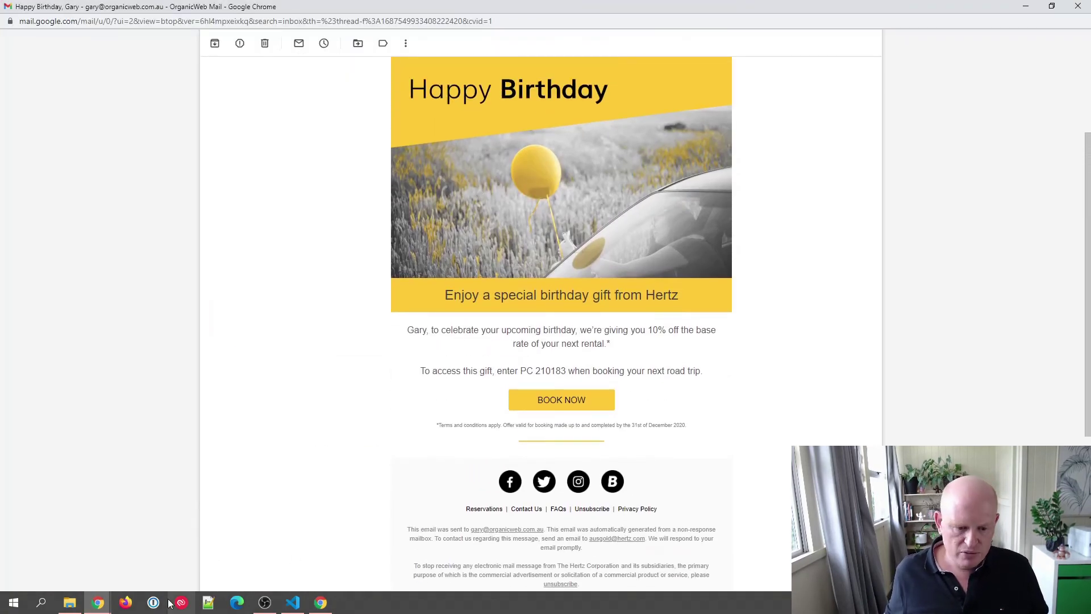
# Return to the Mailchimp builder, review the email layout against the Hertz original, and save and close the Social Follow block
pyautogui.moveTo(98, 602)
pyautogui.click(77, 575)
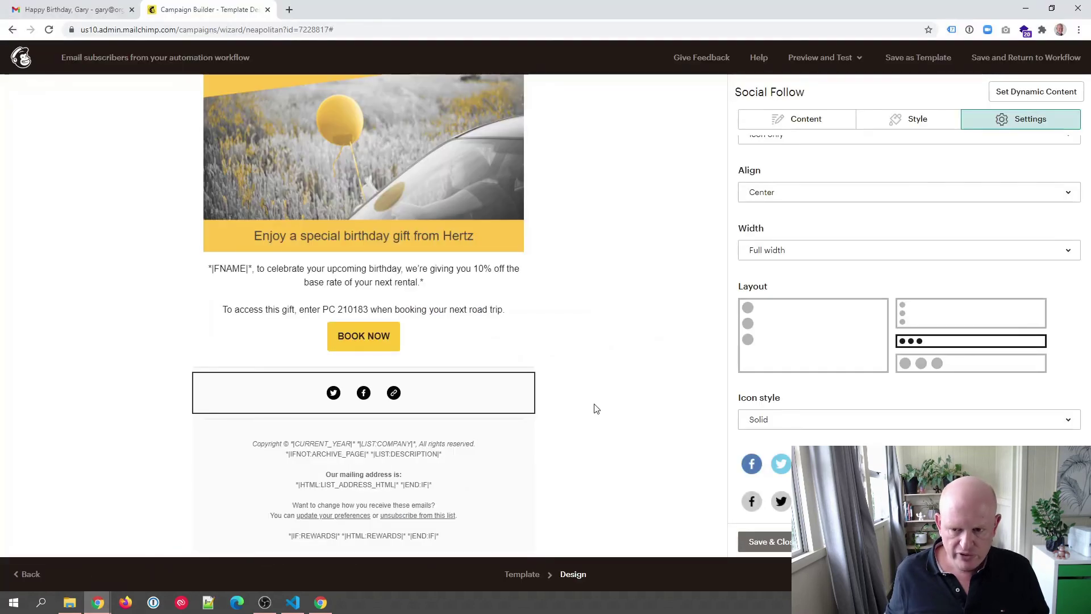
pyautogui.scroll(3, 592, 370)
pyautogui.scroll(1, 619, 344)
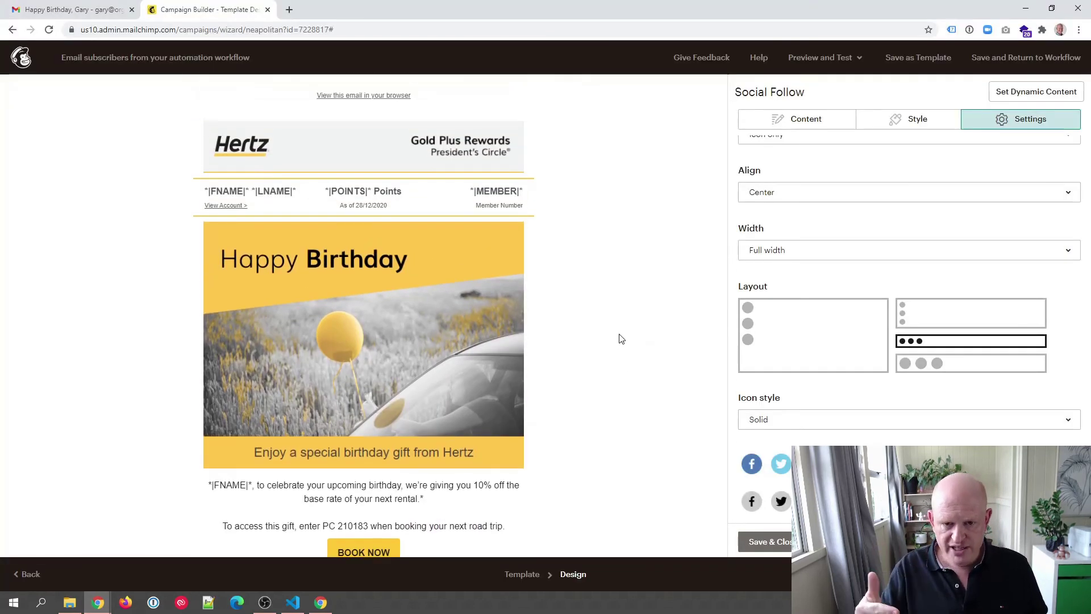
pyautogui.scroll(-2, 625, 344)
pyautogui.scroll(-2, 629, 345)
pyautogui.scroll(3, 639, 324)
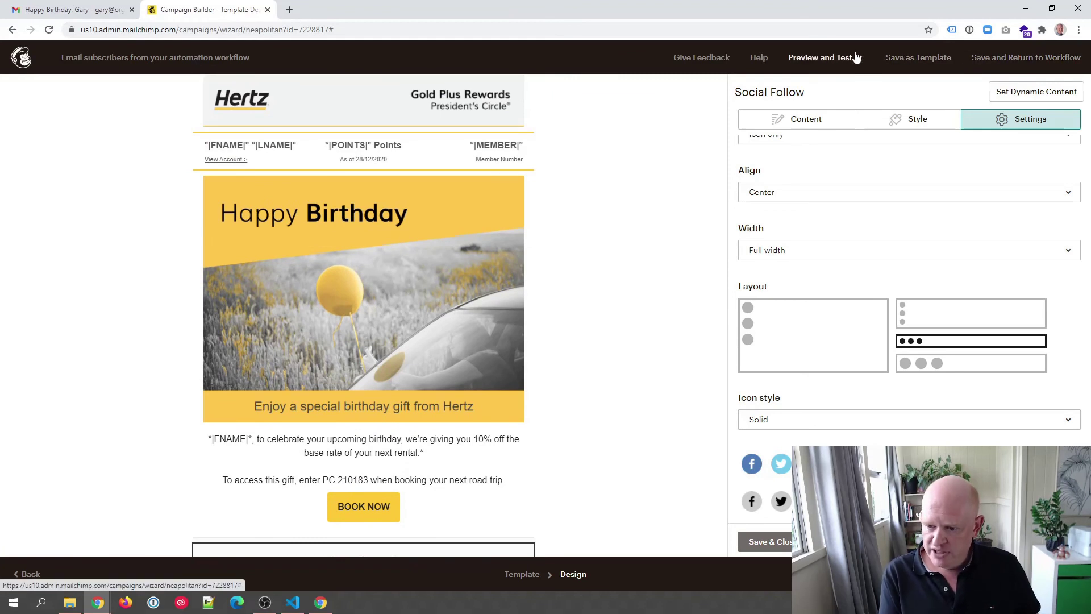
pyautogui.click(782, 544)
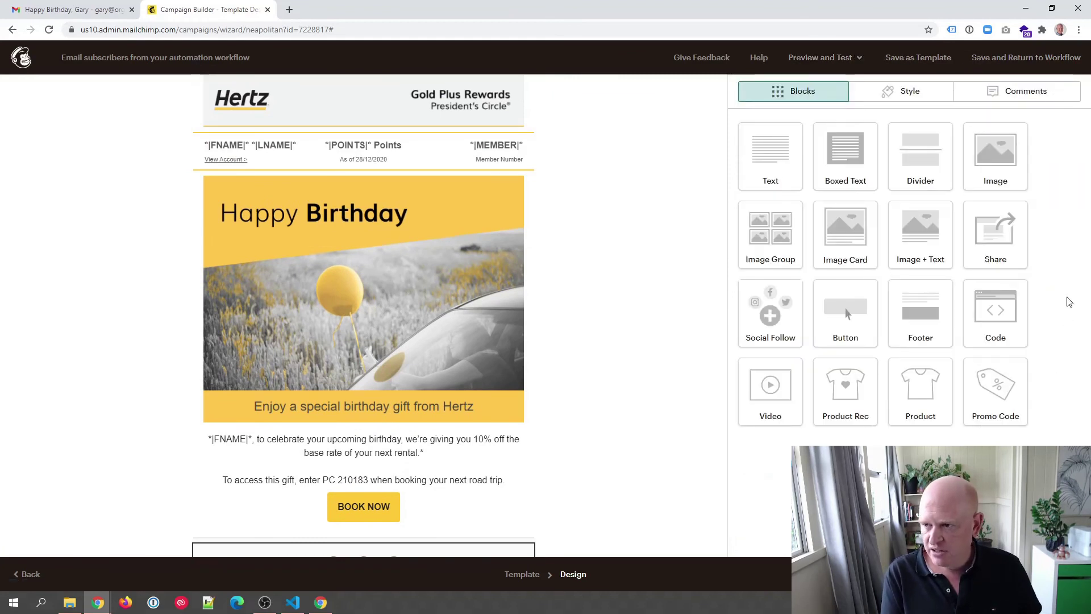
# Save the email, return to the journey workflow, and turn on the birthday journey
pyautogui.click(1049, 61)
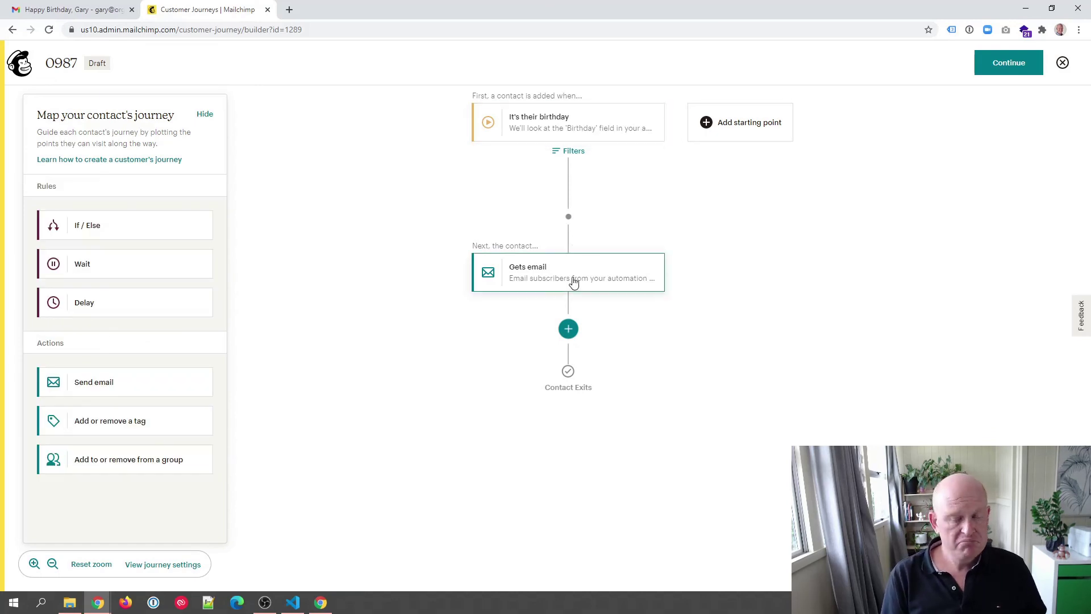
pyautogui.click(1022, 73)
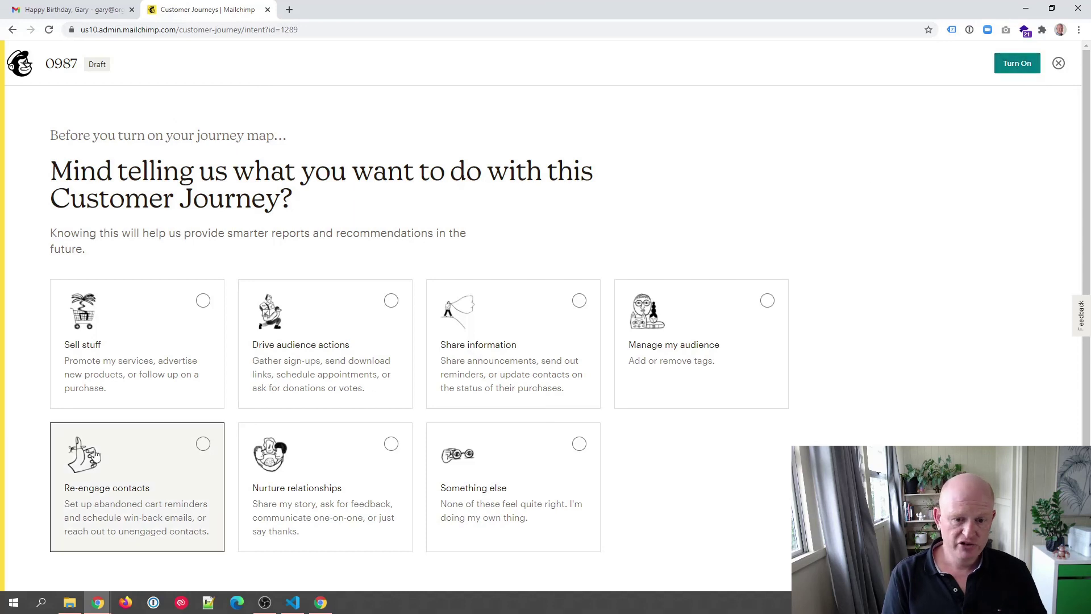
pyautogui.click(1028, 66)
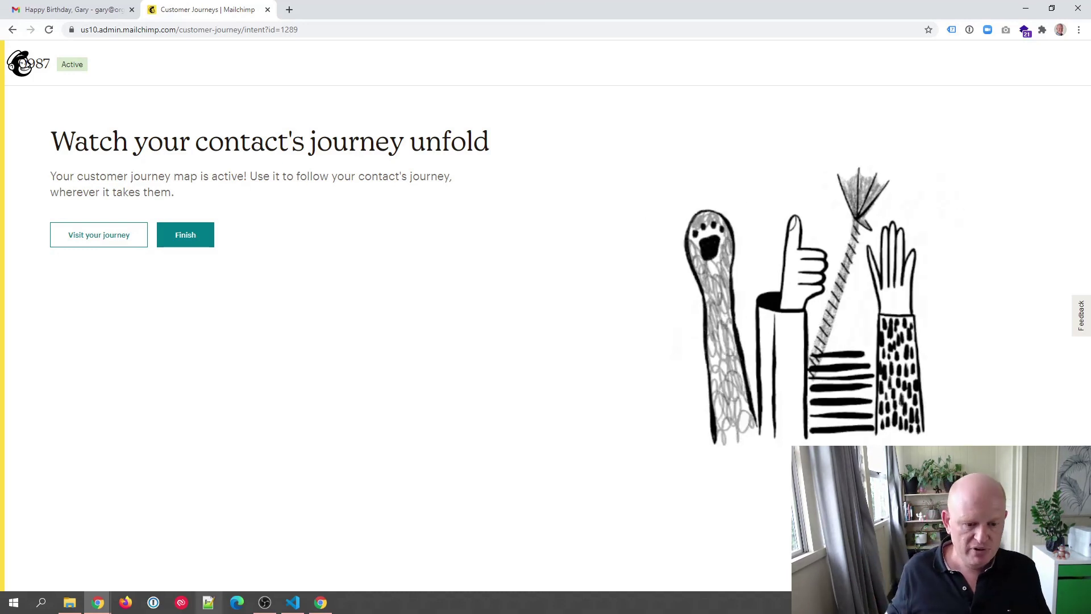
# Switch to the Hertz email in Gmail and review its personalised account row, birthday banner, offer and footer
pyautogui.moveTo(97, 602)
pyautogui.click(182, 549)
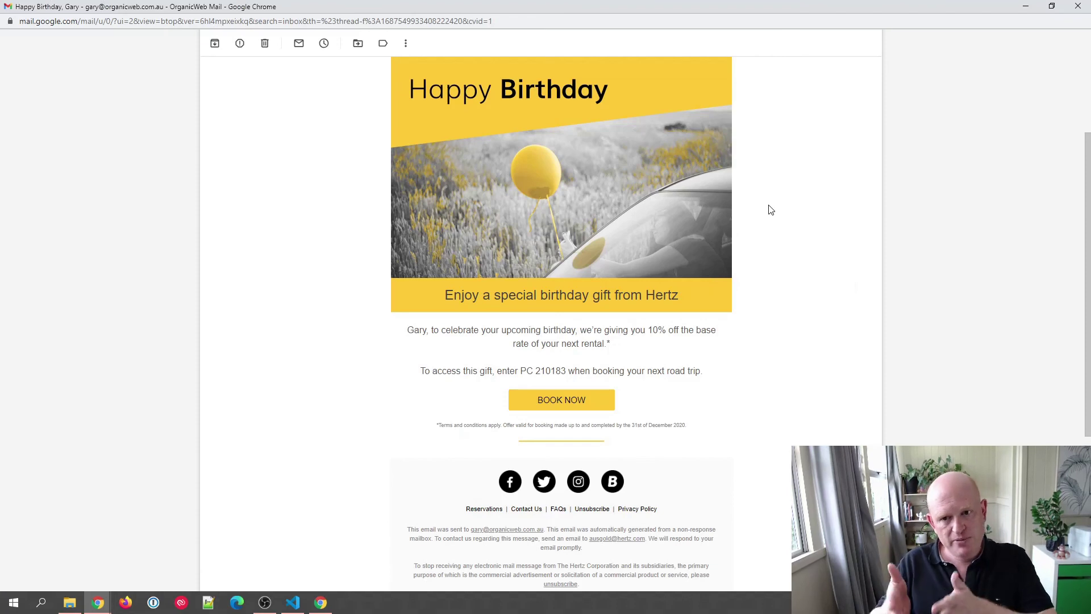
pyautogui.scroll(4, 770, 209)
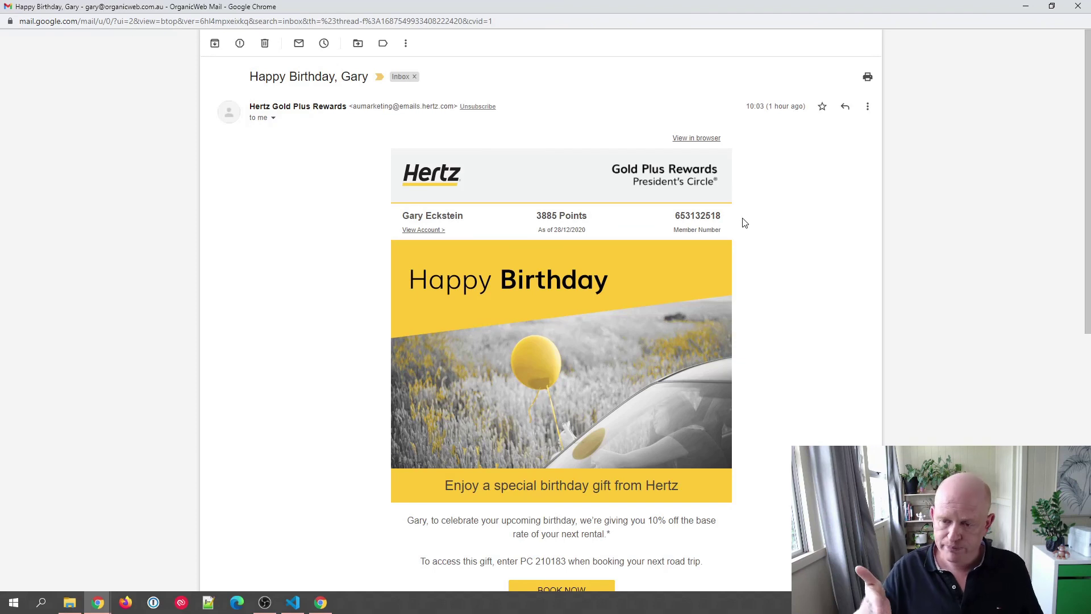
pyautogui.scroll(-1, 746, 223)
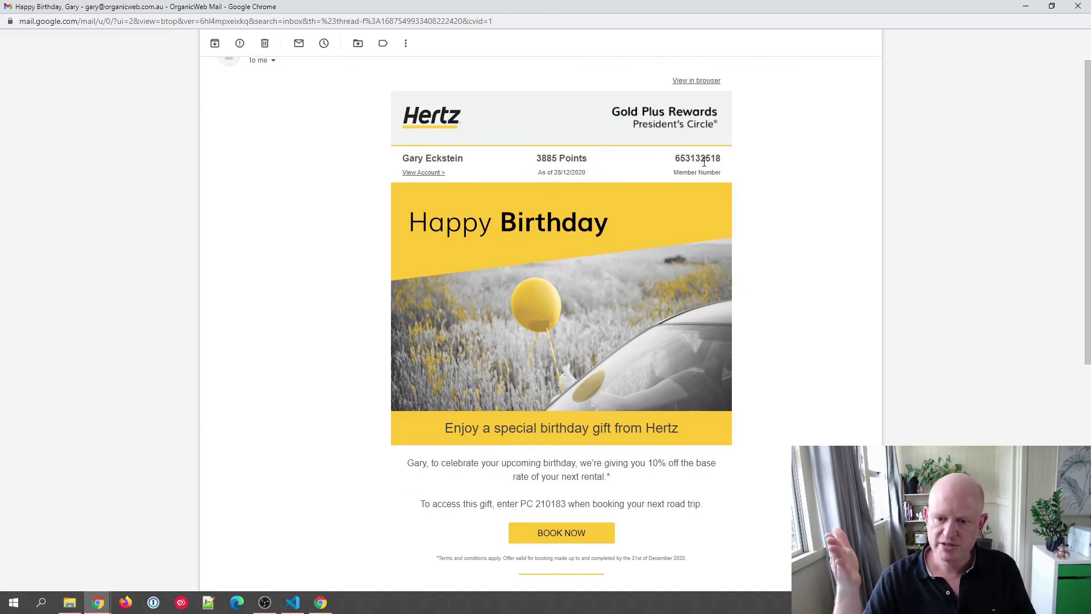
pyautogui.scroll(-2, 562, 338)
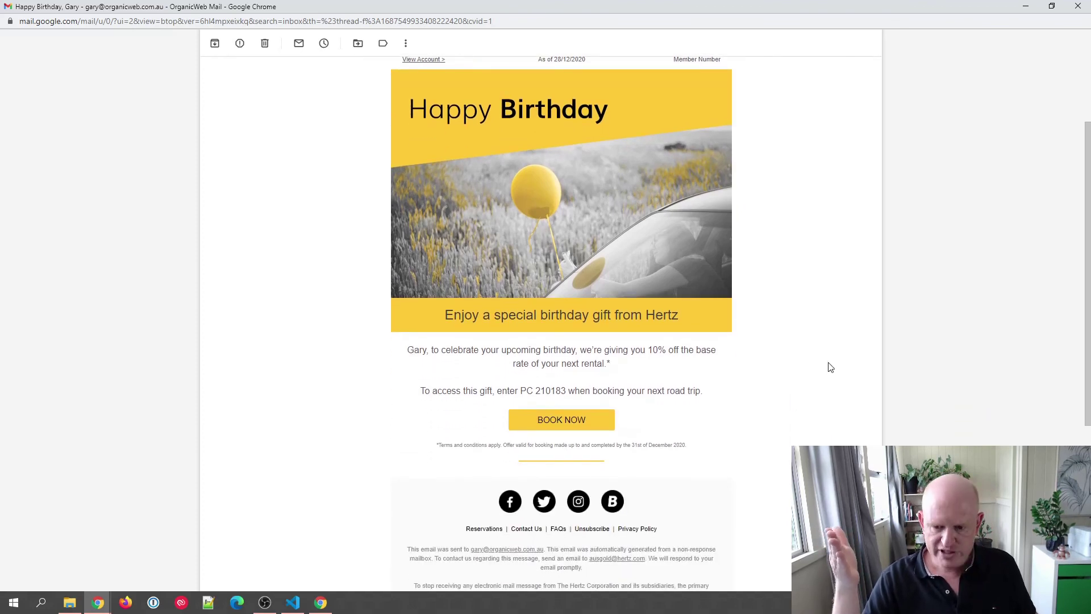
pyautogui.scroll(3, 805, 336)
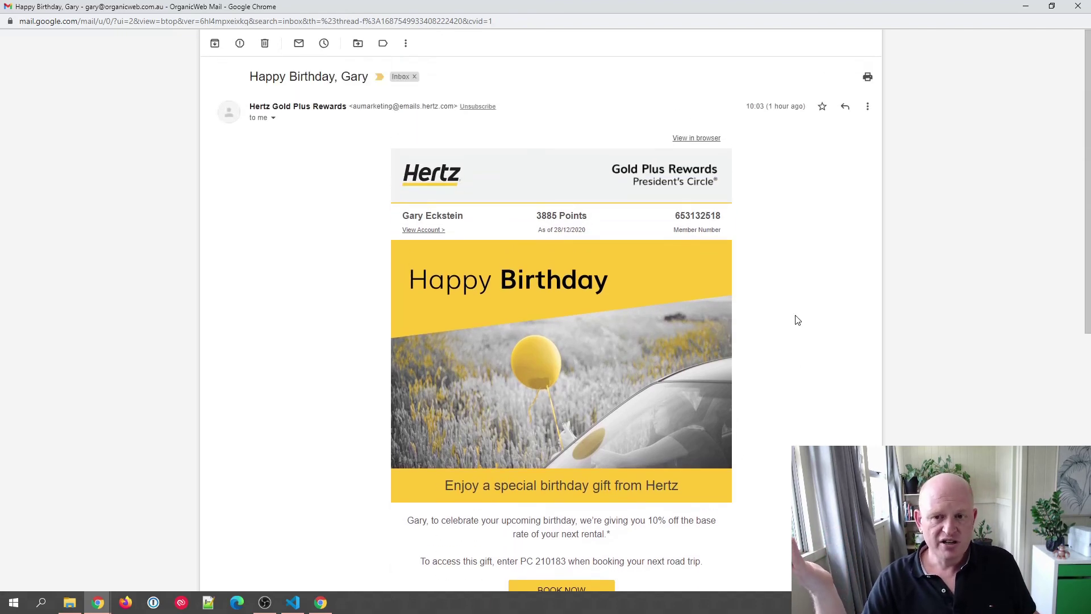